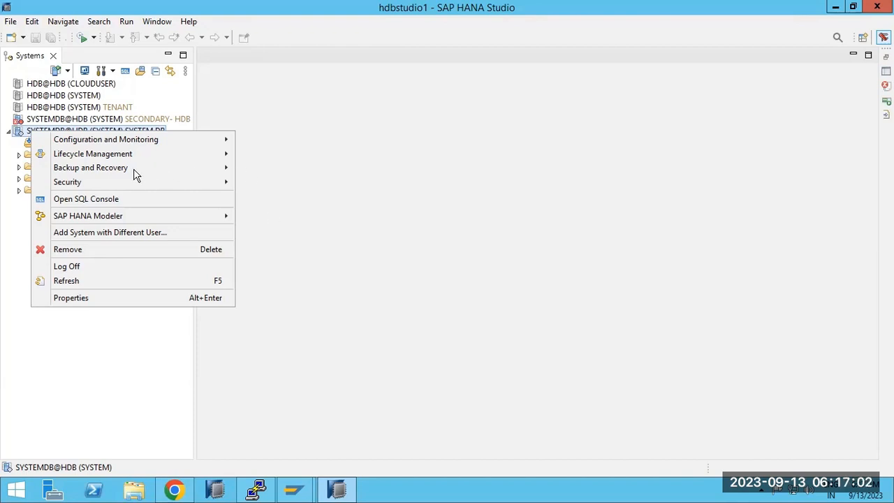
Open the tenant database recovery wizard, then cancel it without recovering.
{"action": "mouse_move", "coordinate": [135, 170]}
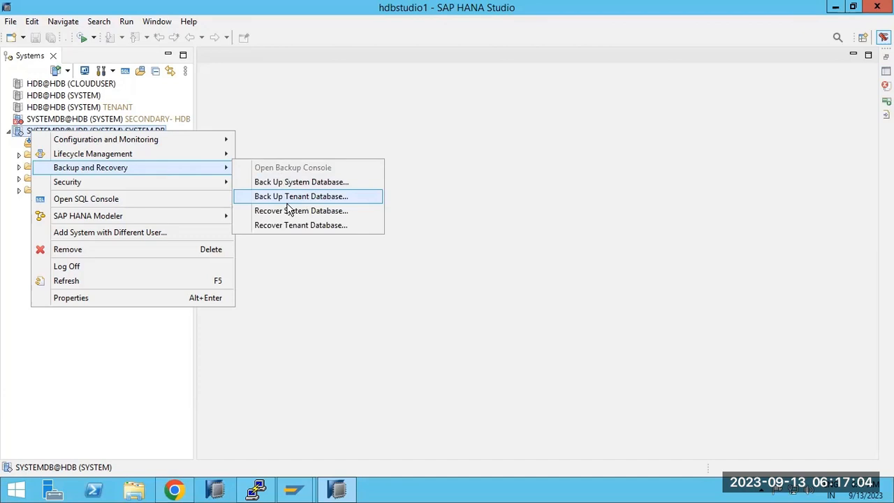
{"action": "left_click", "coordinate": [292, 225]}
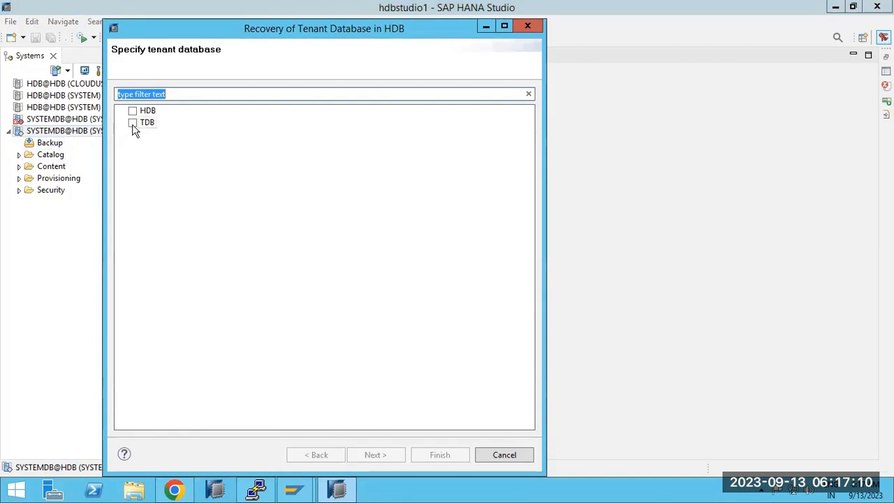
{"action": "left_click", "coordinate": [515, 457]}
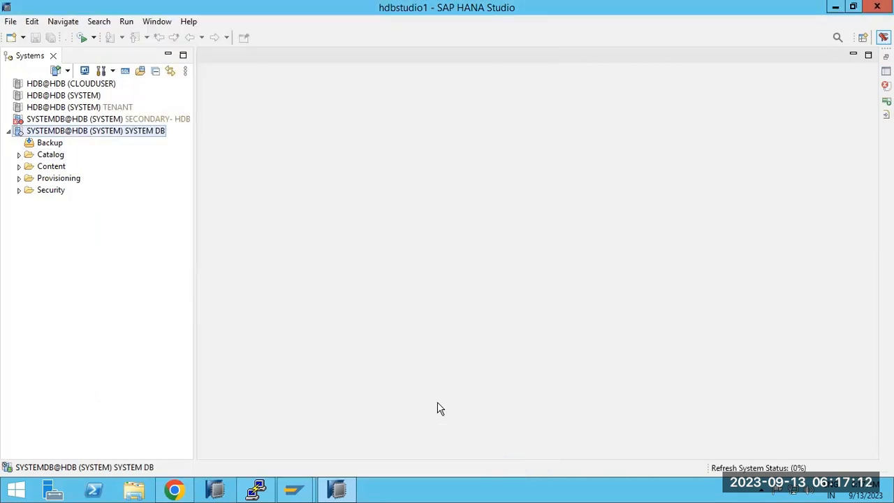
Open SYSTEMDB's Backup Catalog, select database HDB and tick Show Delta Backups.
{"action": "left_click", "coordinate": [49, 143]}
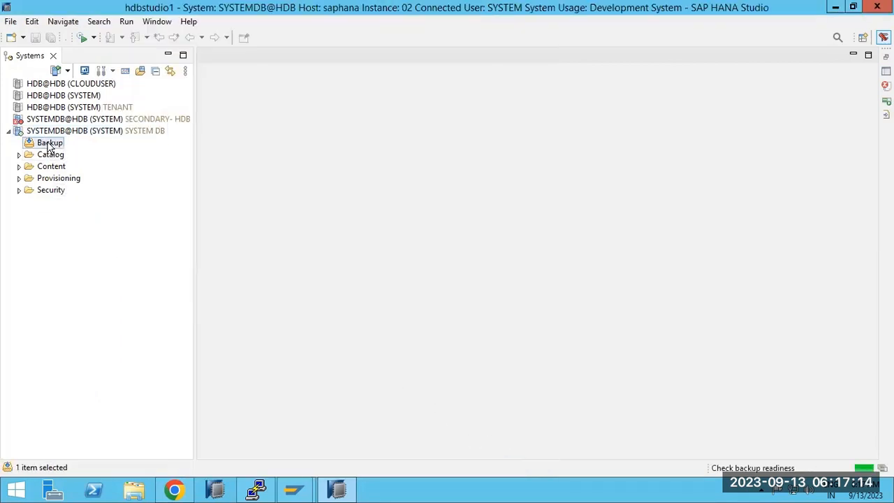
{"action": "double_click", "coordinate": [49, 144]}
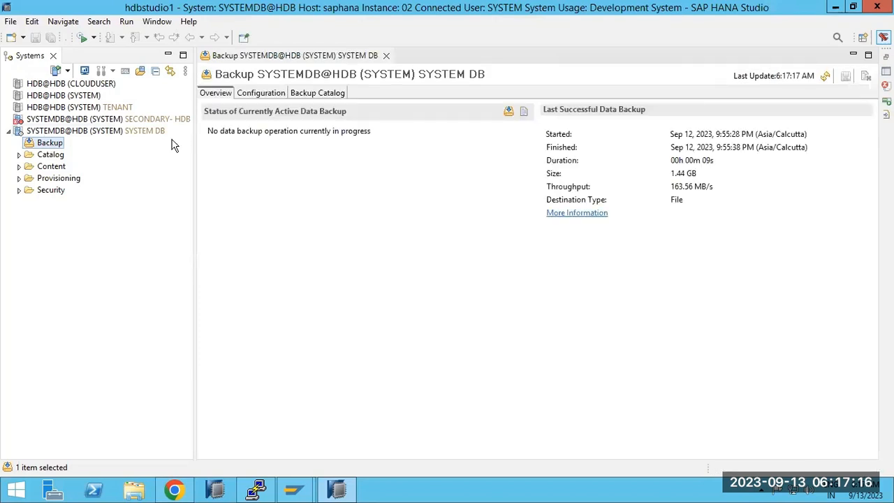
{"action": "left_click", "coordinate": [310, 95]}
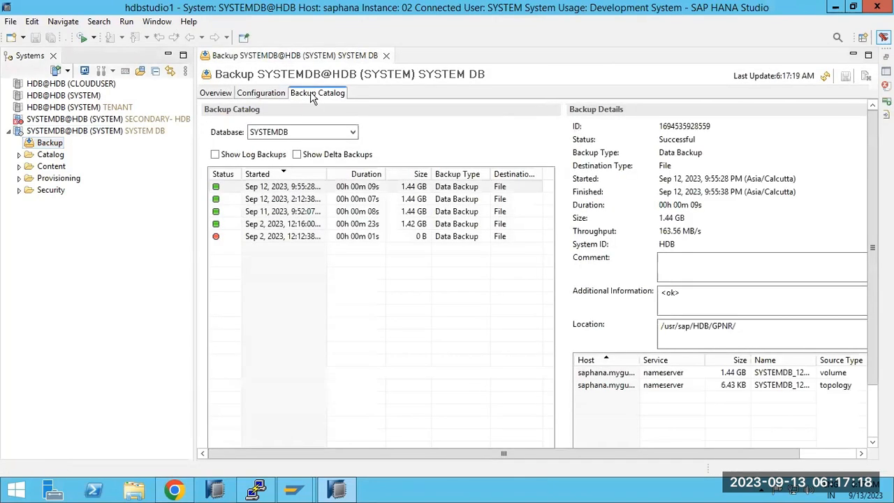
{"action": "left_click", "coordinate": [274, 209]}
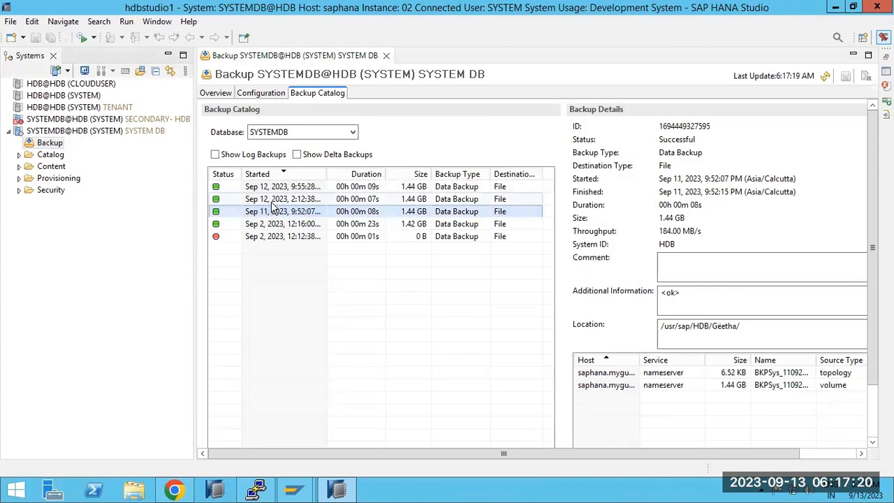
{"action": "left_click", "coordinate": [348, 133]}
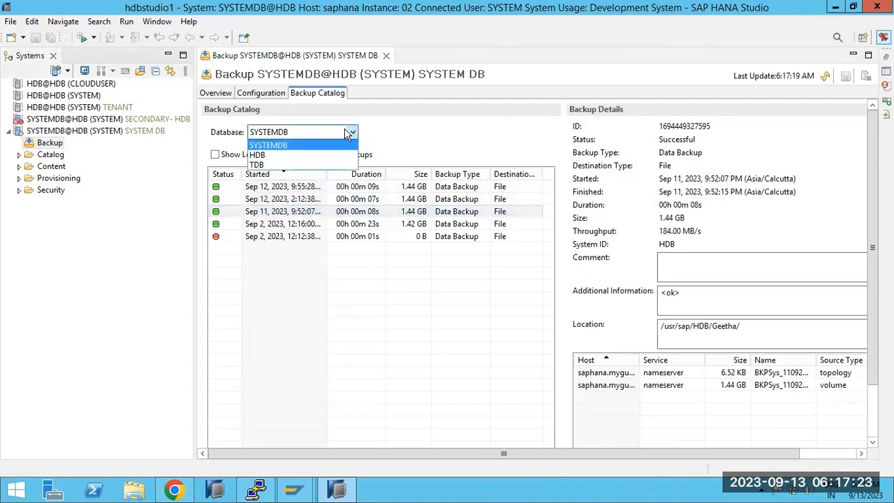
{"action": "left_click", "coordinate": [266, 156]}
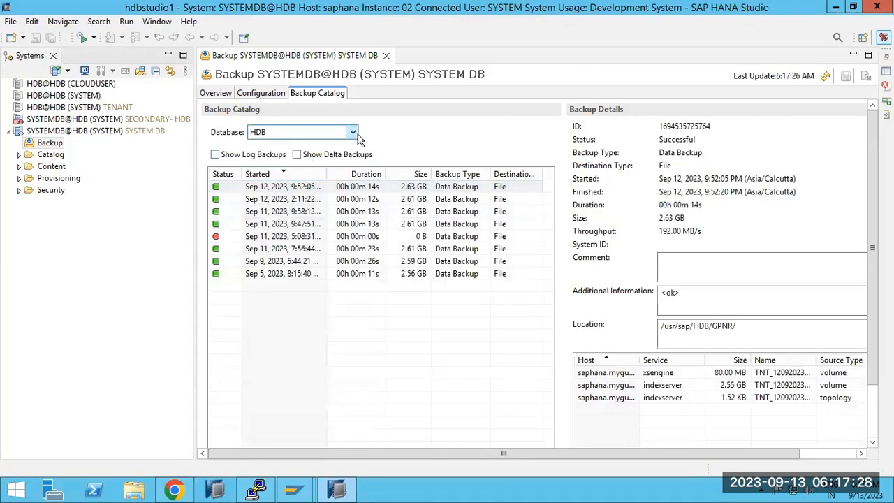
{"action": "left_click", "coordinate": [299, 156]}
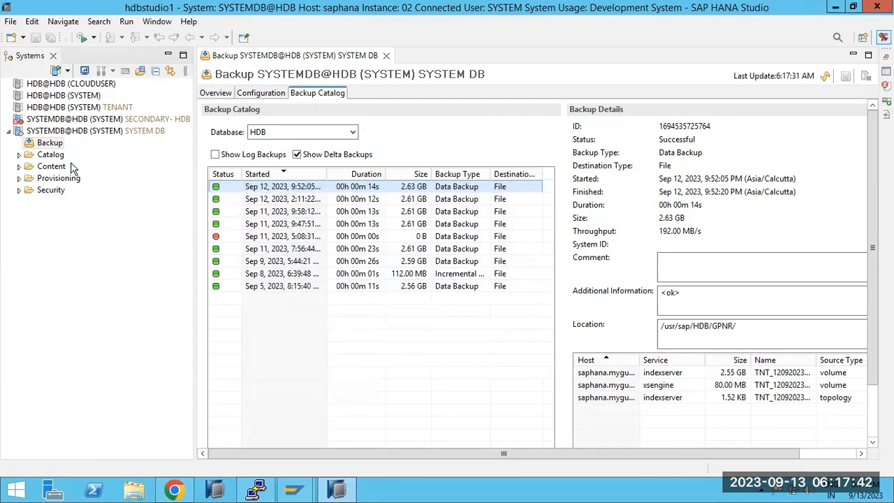
{"action": "right_click", "coordinate": [50, 134]}
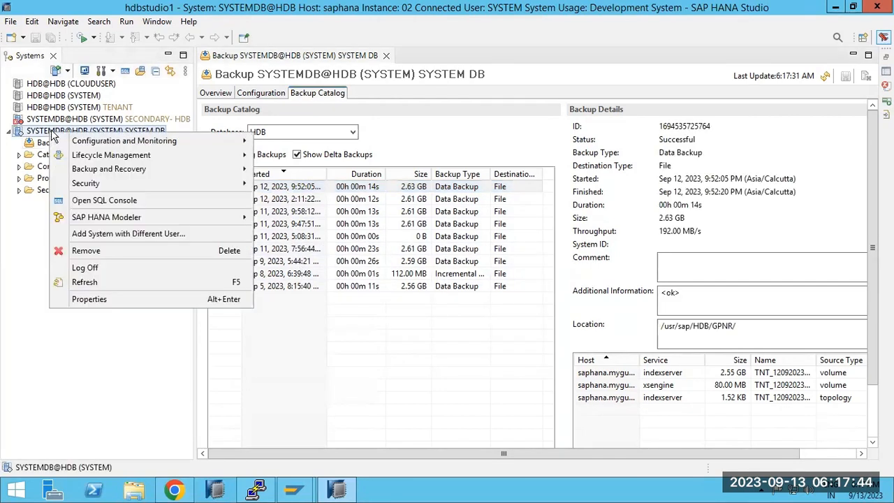
{"action": "mouse_move", "coordinate": [167, 171]}
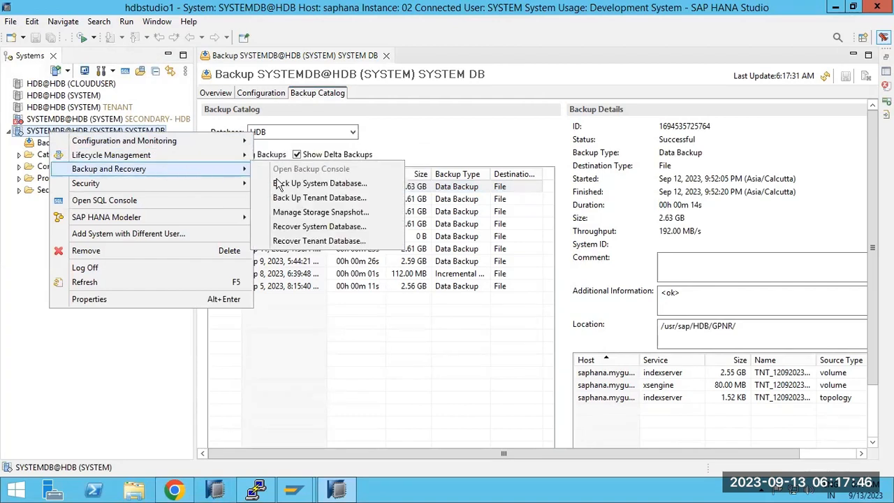
{"action": "left_click", "coordinate": [295, 198]}
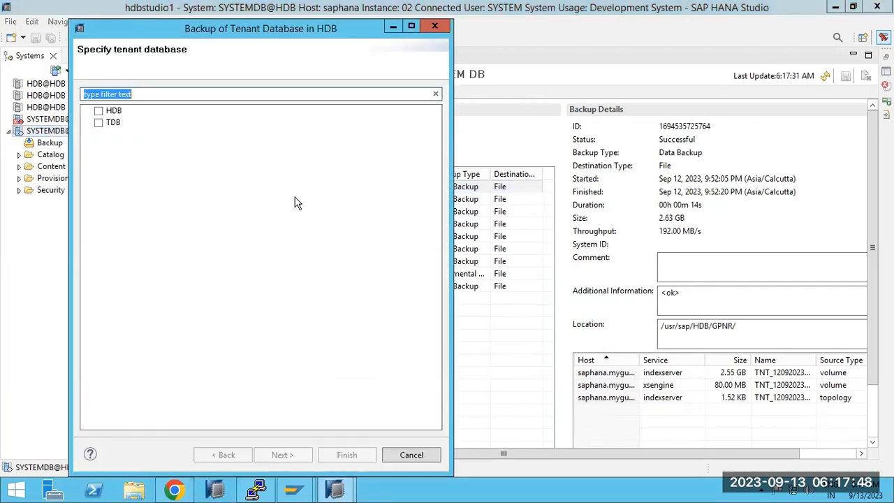
{"action": "left_click", "coordinate": [98, 111]}
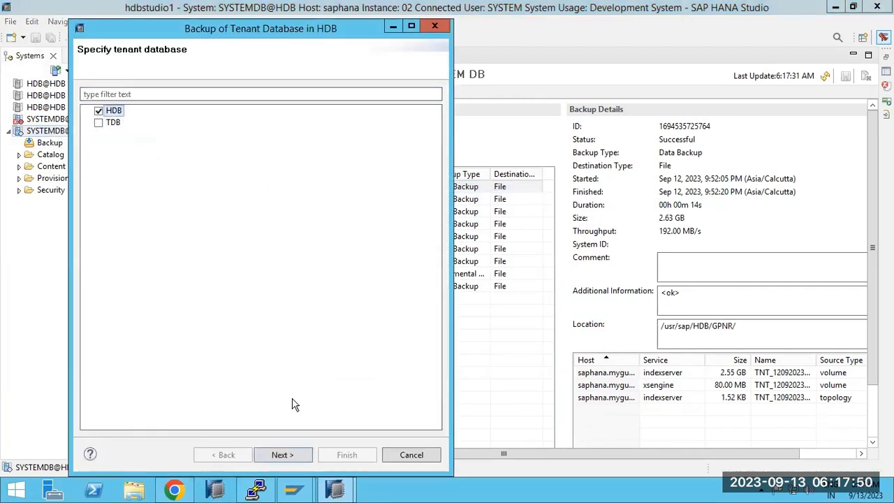
{"action": "left_click", "coordinate": [286, 454]}
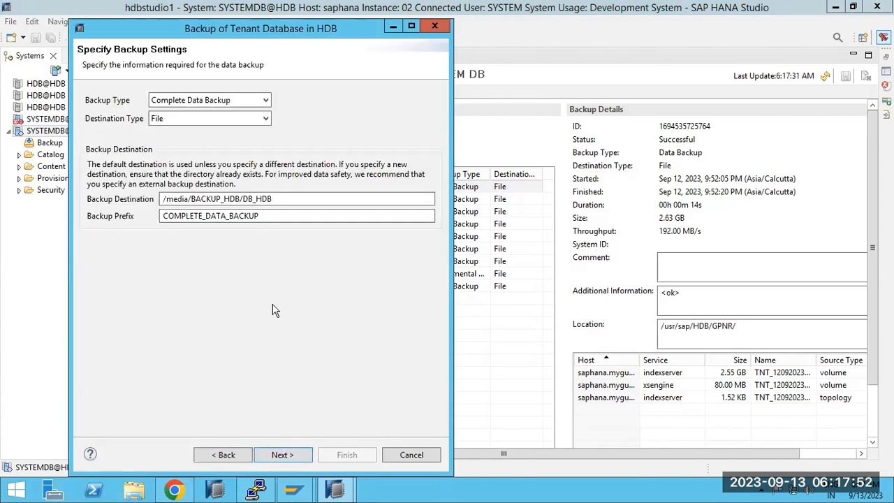
{"action": "left_click", "coordinate": [407, 449]}
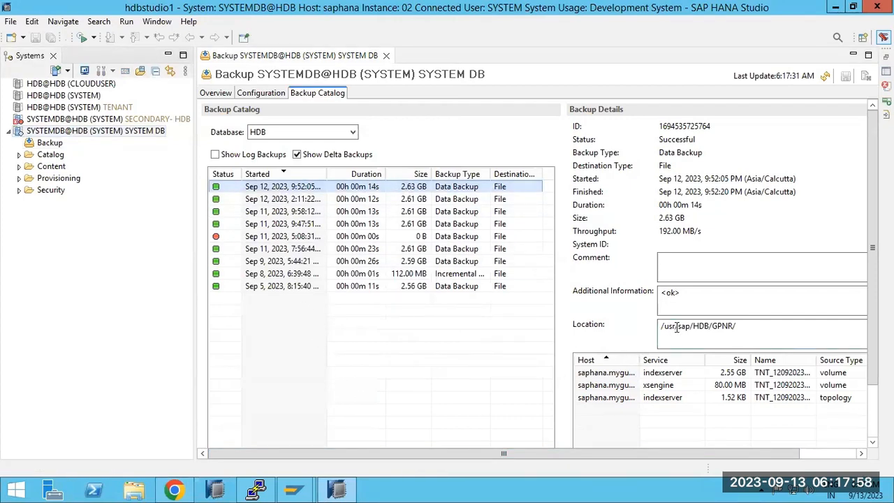
{"action": "left_click_drag", "start_coordinate": [675, 326], "coordinate": [683, 327]}
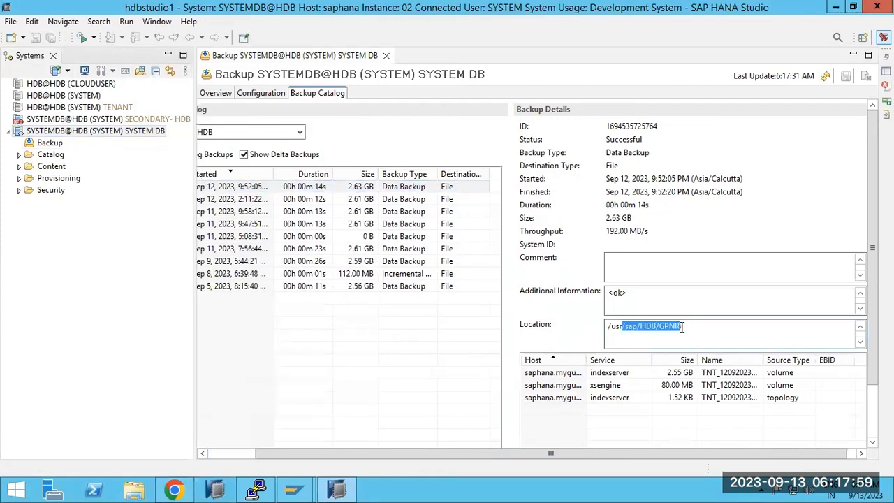
{"action": "left_click", "coordinate": [257, 200]}
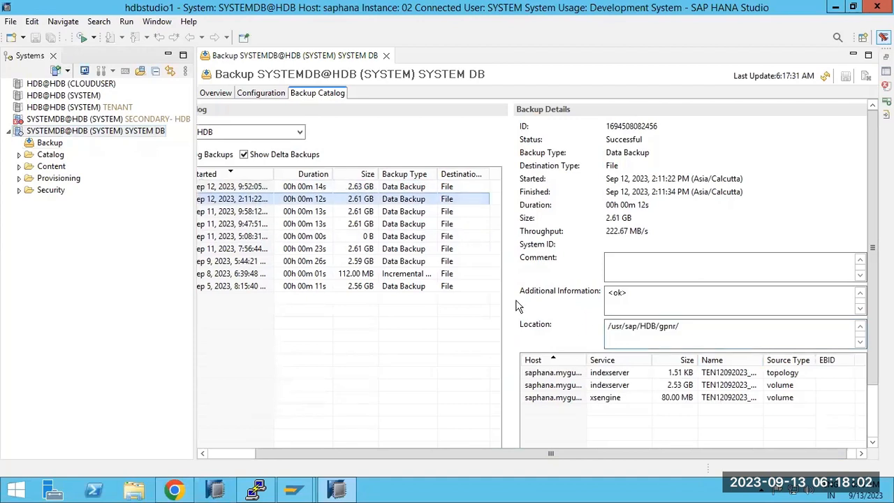
{"action": "left_click", "coordinate": [238, 212]}
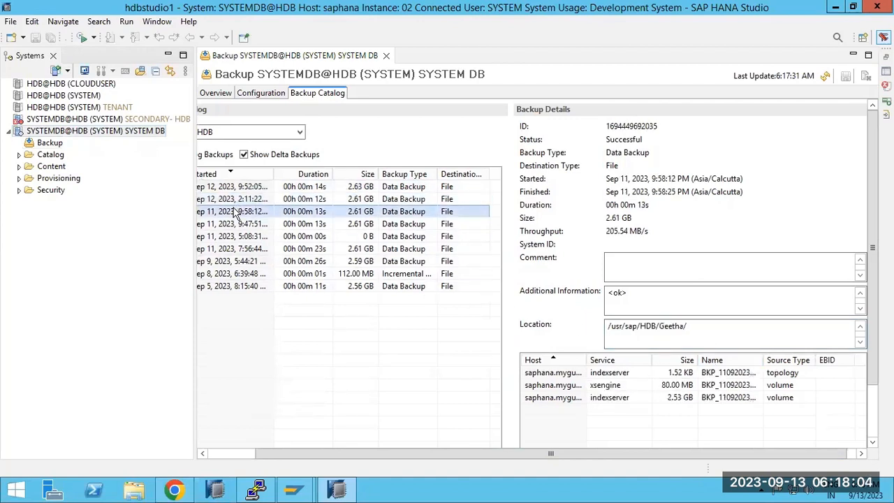
{"action": "left_click", "coordinate": [237, 455]}
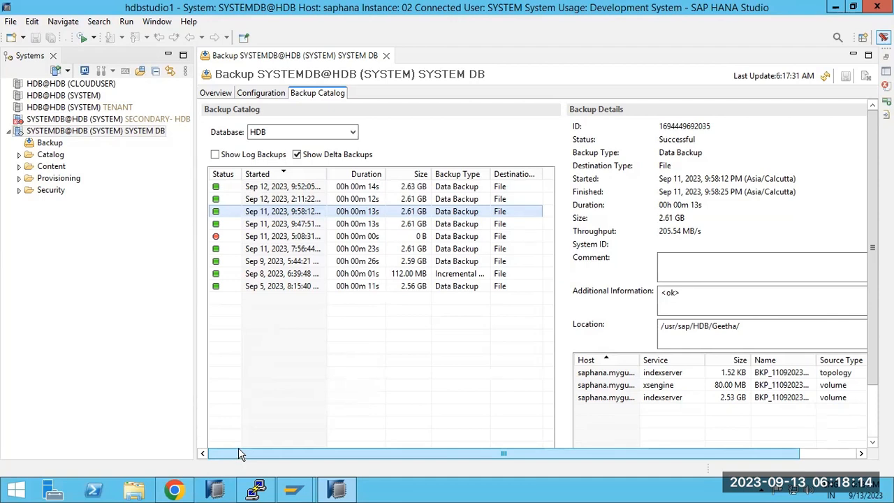
{"action": "left_click", "coordinate": [277, 224]}
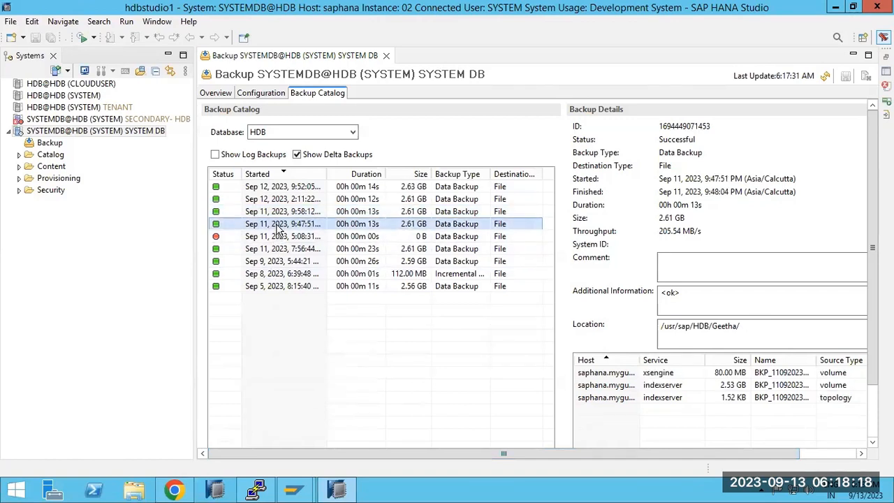
{"action": "left_click", "coordinate": [283, 188]}
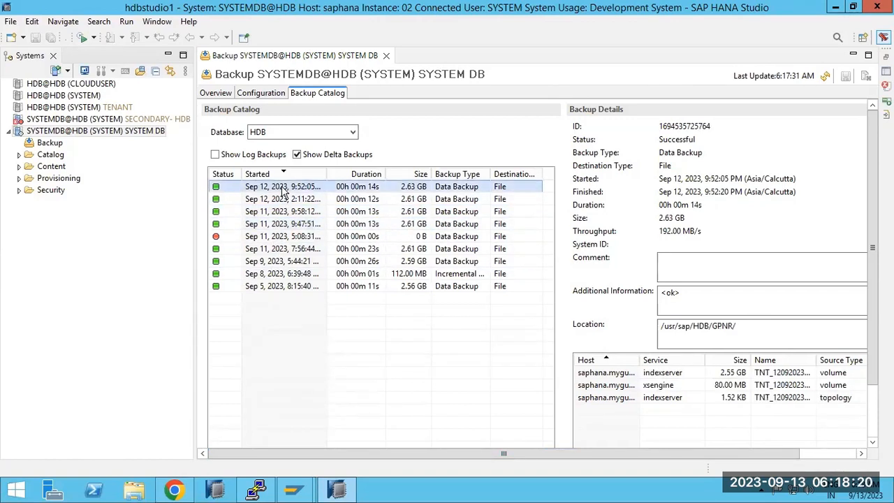
{"action": "left_click", "coordinate": [81, 131]}
{"action": "right_click", "coordinate": [81, 131]}
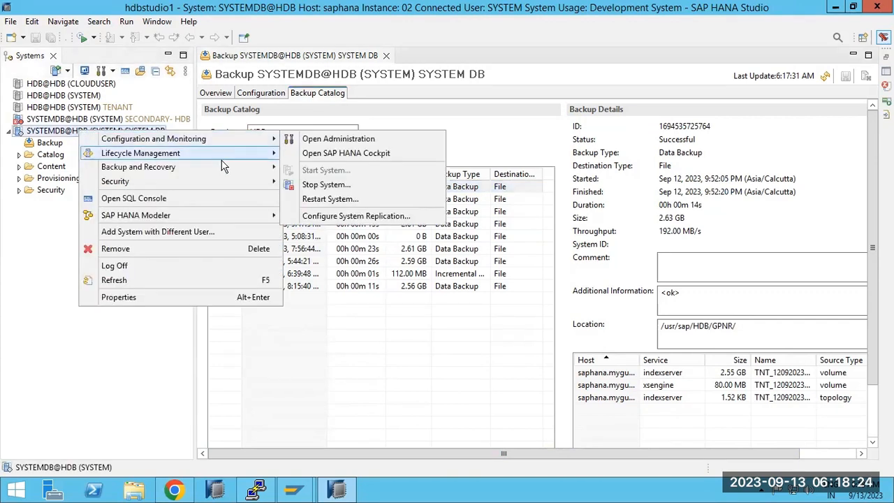
{"action": "mouse_move", "coordinate": [239, 174]}
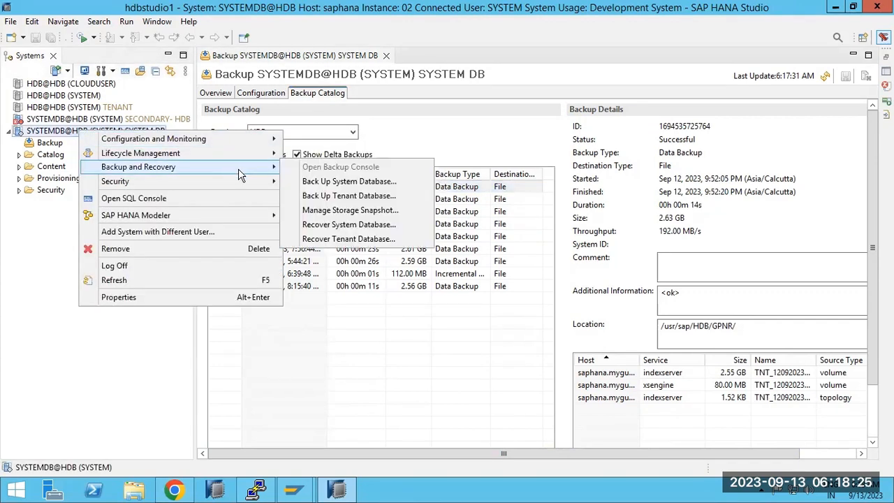
{"action": "left_click", "coordinate": [347, 196]}
{"action": "left_click", "coordinate": [132, 111]}
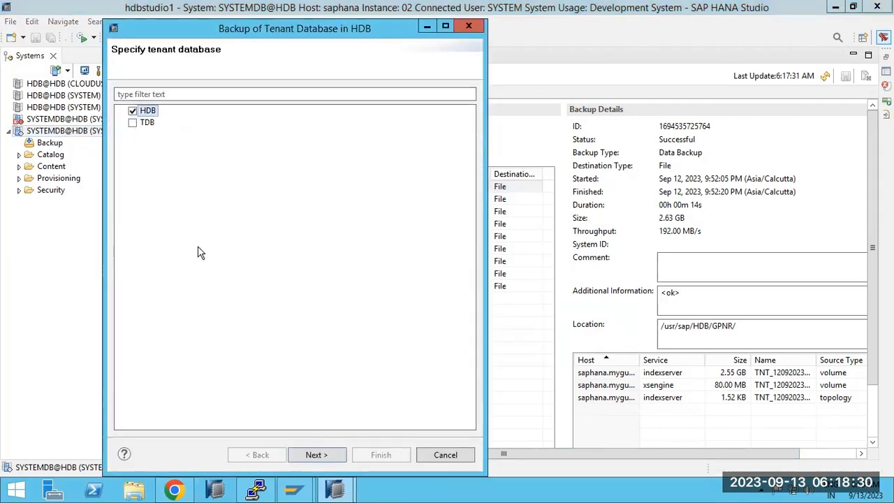
{"action": "left_click", "coordinate": [316, 454]}
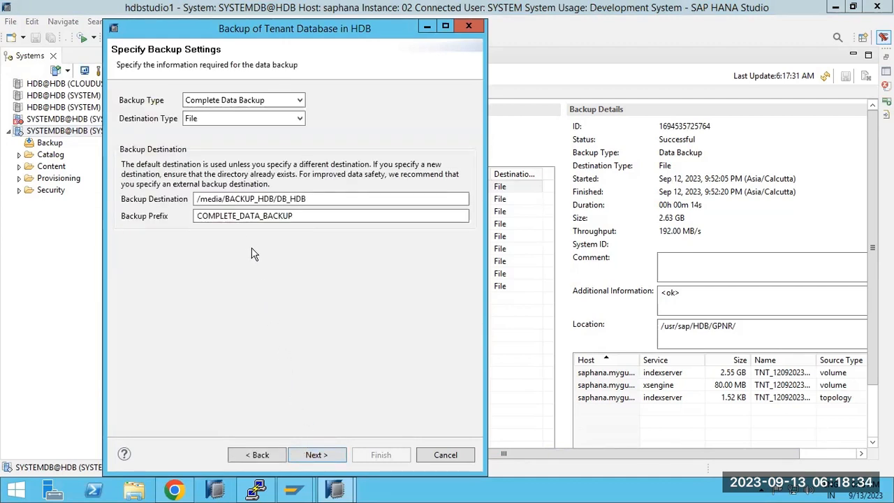
{"action": "left_click_drag", "start_coordinate": [241, 199], "coordinate": [271, 216]}
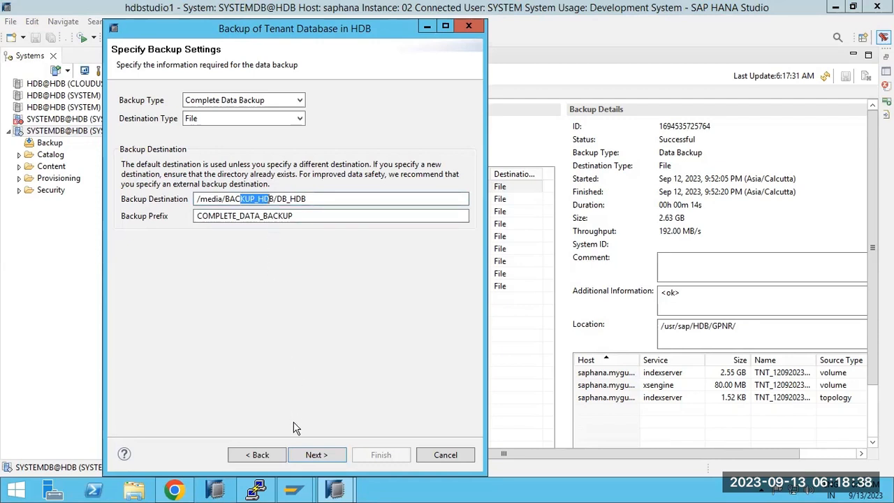
{"action": "left_click", "coordinate": [445, 454]}
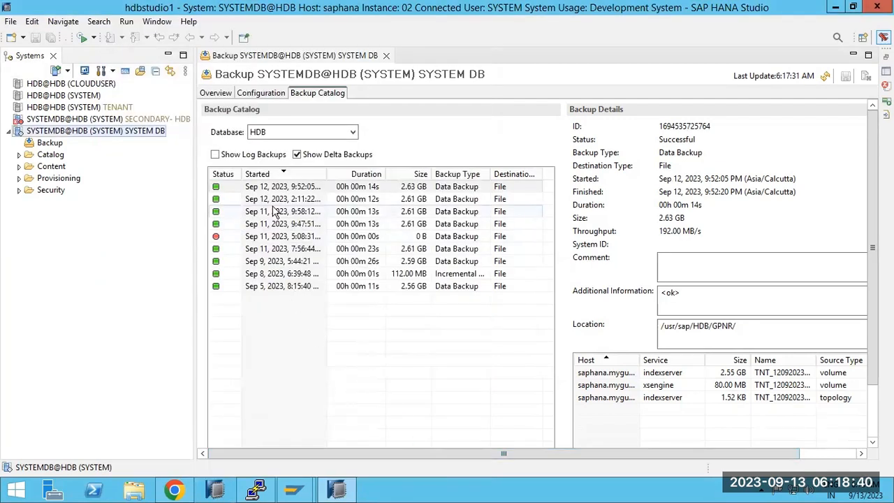
Review the Sep 12 2:11:22, Sep 11 9:58:12, 9:47:51 and other data backup details.
{"action": "left_click", "coordinate": [275, 201]}
{"action": "left_click", "coordinate": [274, 212]}
{"action": "left_click", "coordinate": [272, 225]}
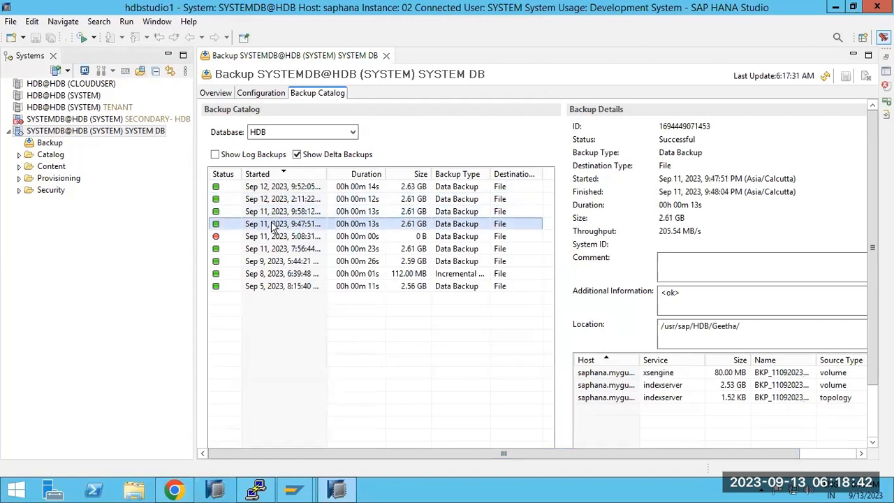
{"action": "left_click_drag", "start_coordinate": [778, 328], "coordinate": [580, 328]}
{"action": "left_click", "coordinate": [297, 223]}
{"action": "left_click", "coordinate": [296, 211]}
{"action": "left_click", "coordinate": [296, 199]}
Select the latest data backup and tick Show Log Backups in the catalog.
{"action": "left_click", "coordinate": [296, 187]}
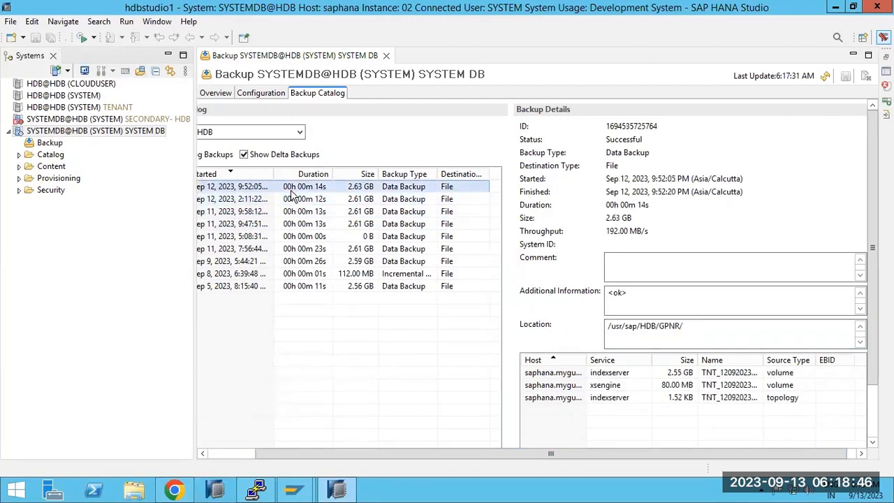
{"action": "left_click", "coordinate": [234, 453]}
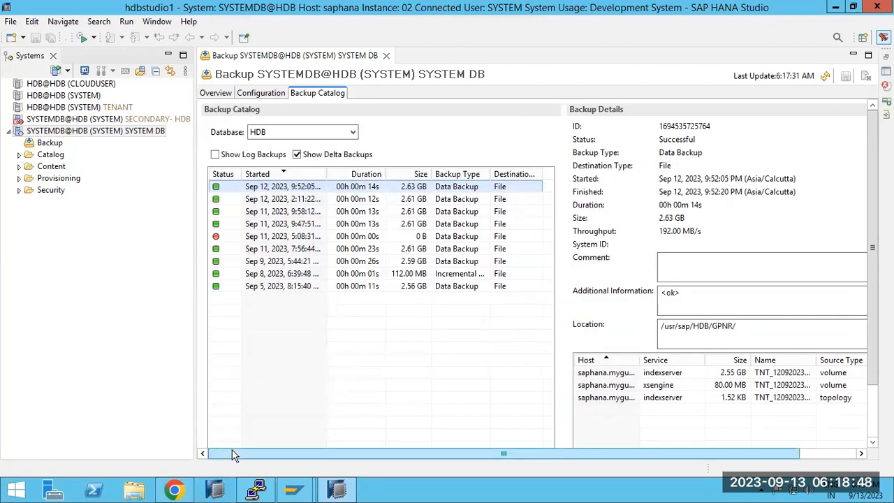
{"action": "left_click", "coordinate": [225, 155]}
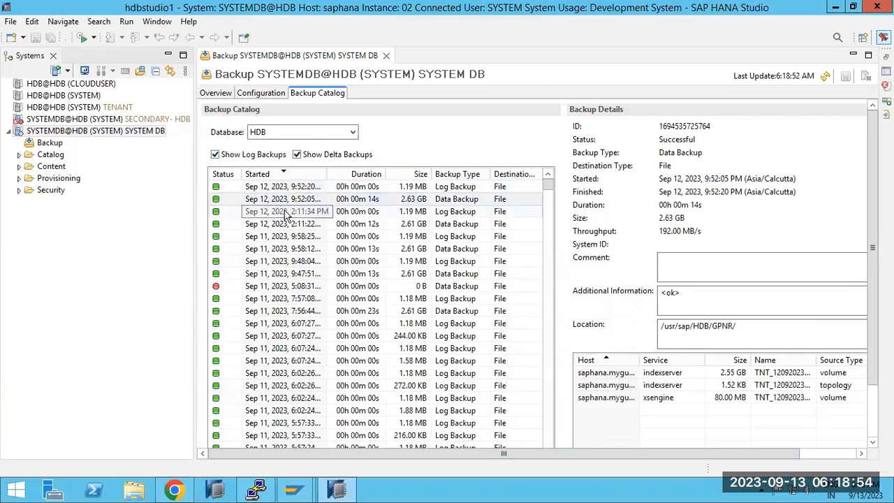
{"action": "right_click", "coordinate": [77, 133]}
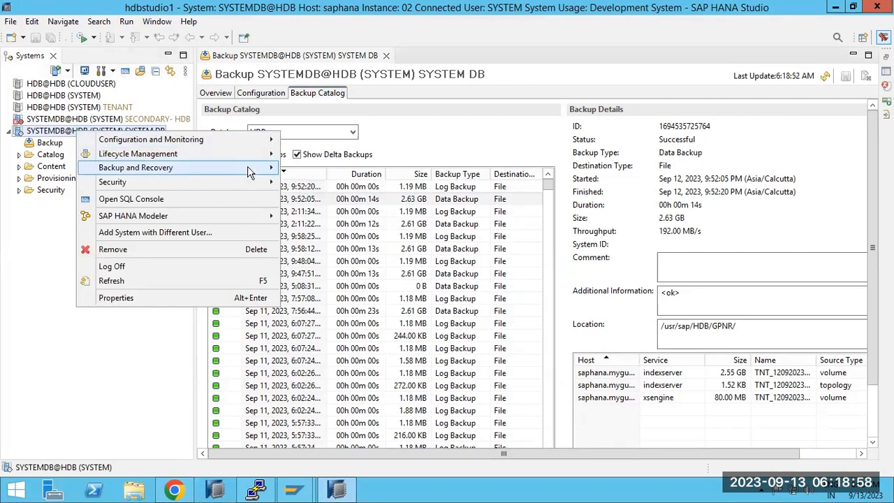
{"action": "left_click", "coordinate": [391, 198]}
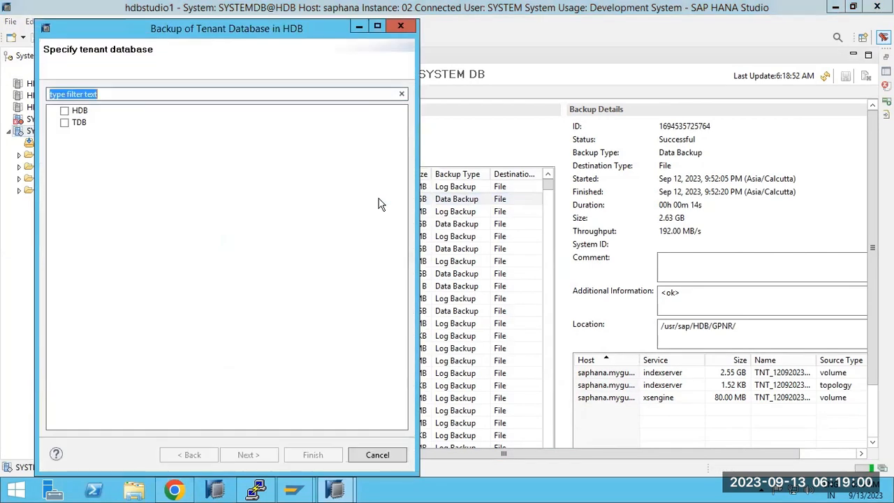
{"action": "left_click", "coordinate": [64, 110]}
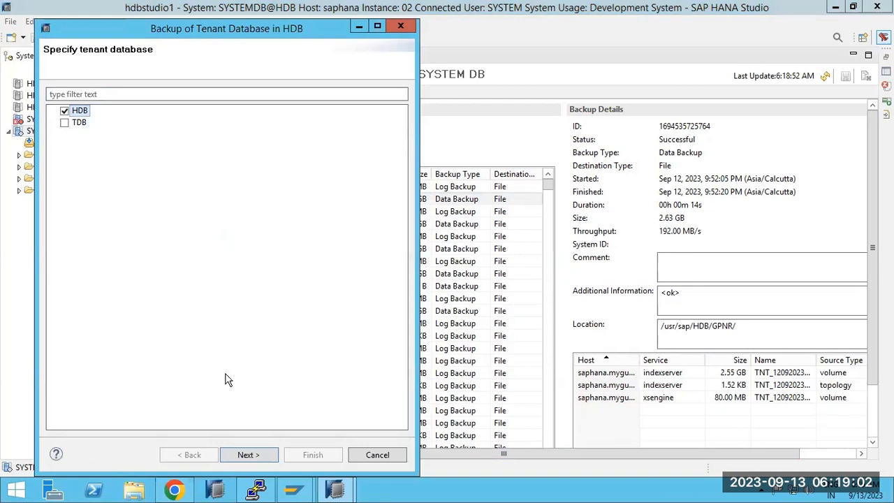
{"action": "left_click", "coordinate": [246, 454]}
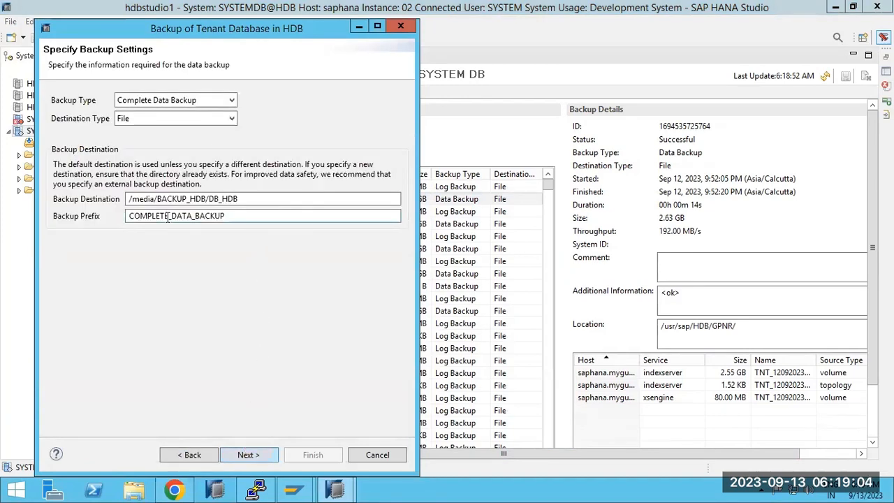
{"action": "left_click_drag", "start_coordinate": [140, 199], "coordinate": [248, 198]}
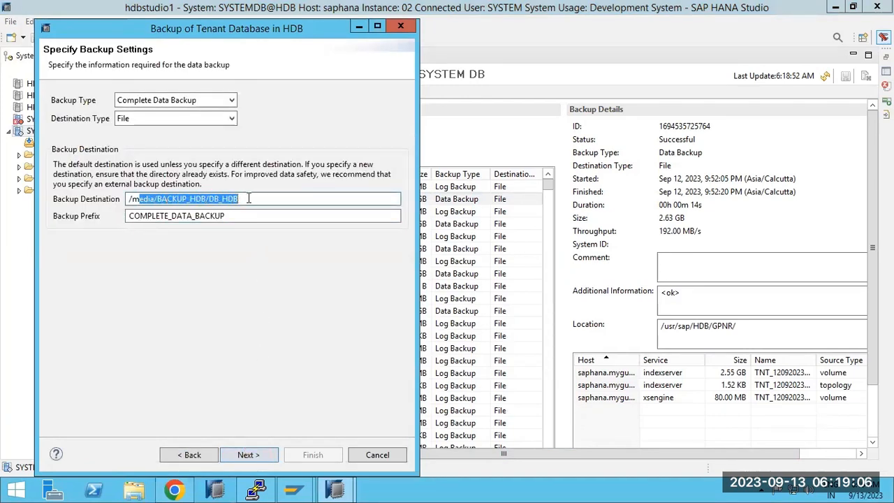
{"action": "left_click", "coordinate": [258, 454]}
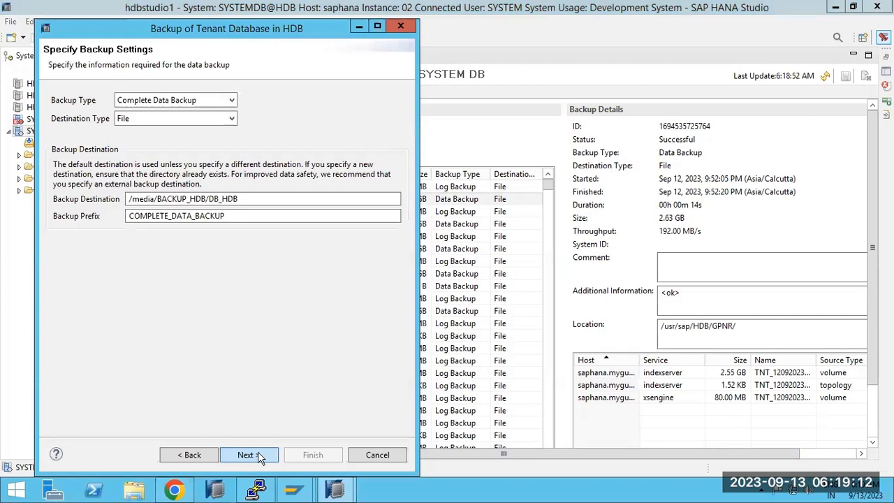
{"action": "left_click", "coordinate": [381, 454]}
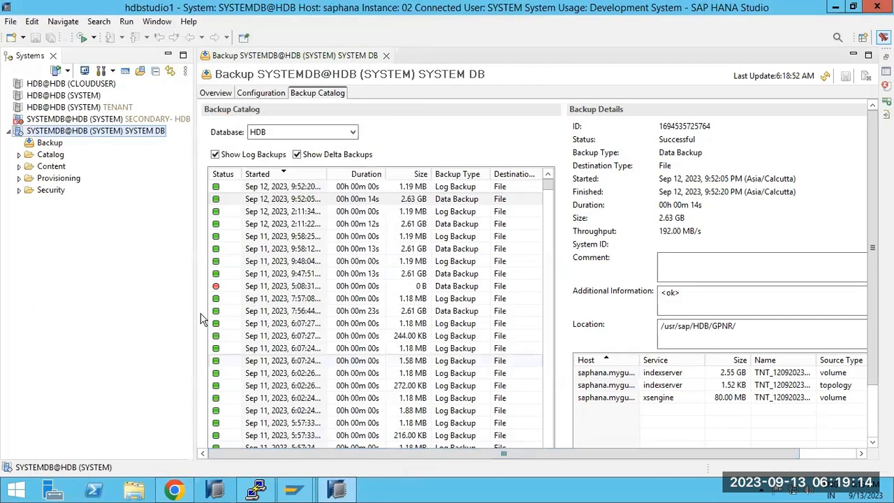
On the Configuration tab, change the Log Backup Settings interval from 5 to 1 minute.
{"action": "left_click", "coordinate": [260, 93]}
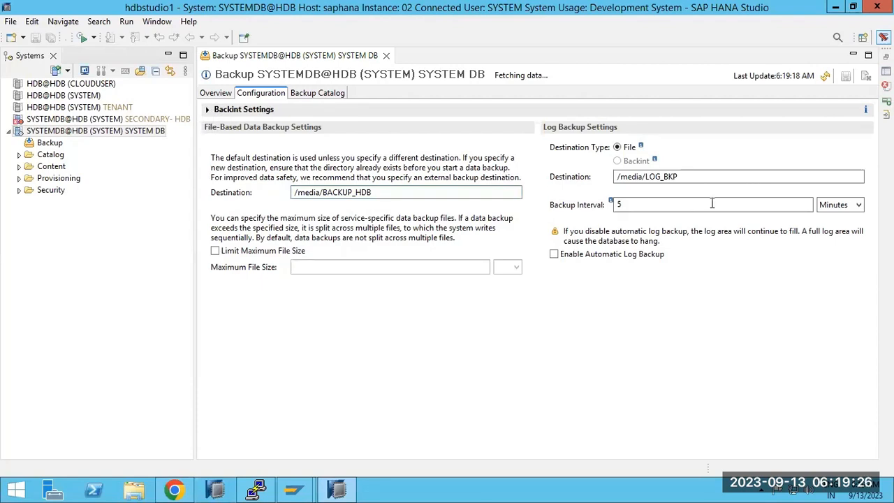
{"action": "left_click", "coordinate": [745, 200]}
{"action": "type", "text": "1"}
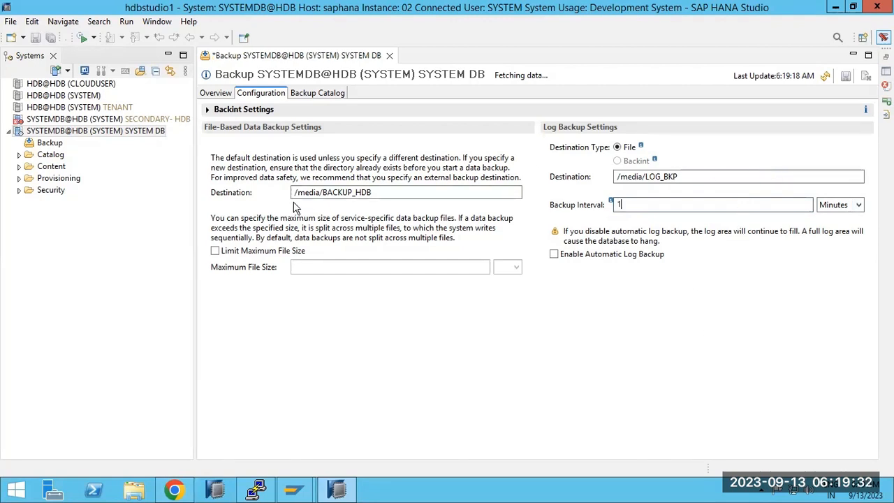
{"action": "left_click", "coordinate": [217, 93]}
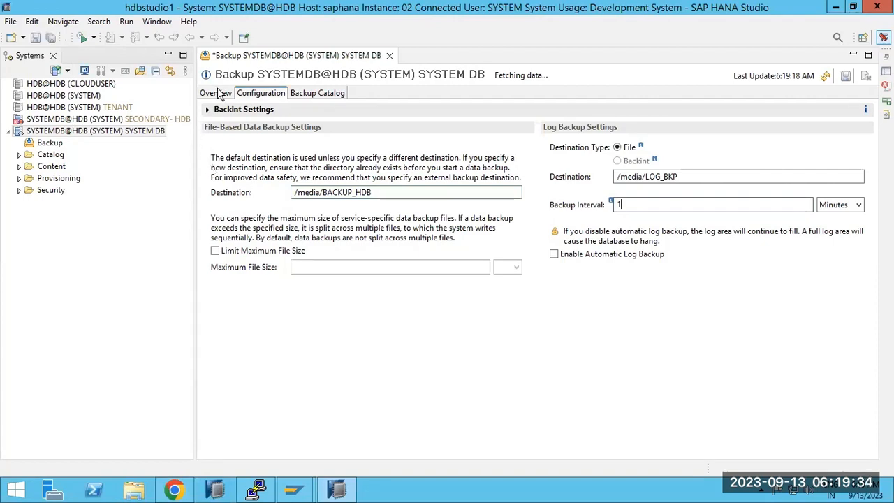
In the Backup Catalog, inspect the Sep 12 9:52:05 data backup and the 9:52:20 and 2:11:34 log backups.
{"action": "left_click", "coordinate": [313, 96]}
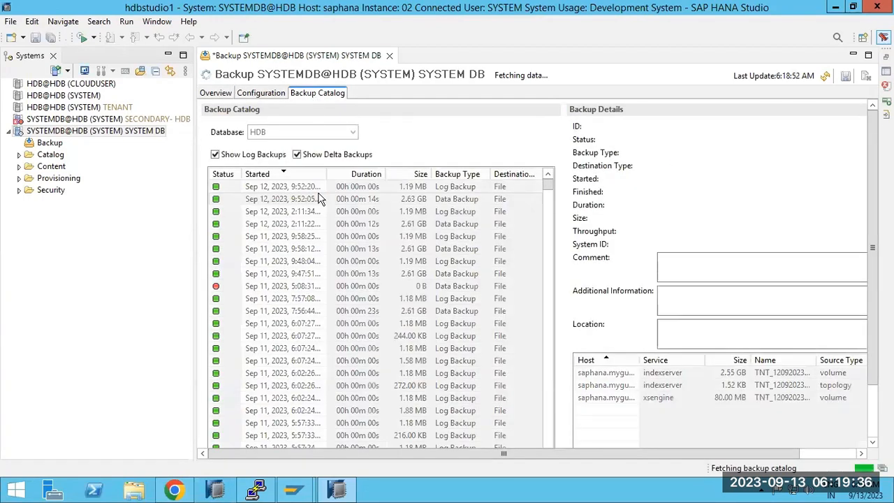
{"action": "scroll", "coordinate": [330, 322], "scroll_direction": "down", "scroll_amount": 3}
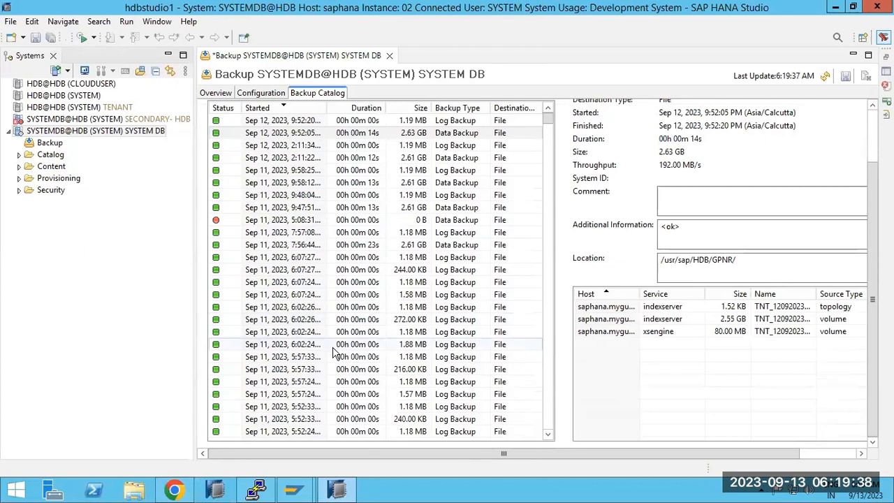
{"action": "scroll", "coordinate": [334, 351], "scroll_direction": "up", "scroll_amount": 2}
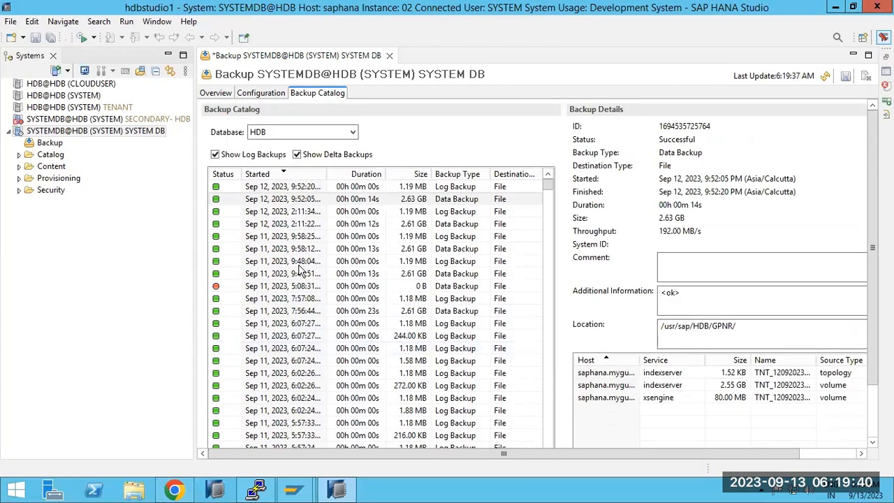
{"action": "left_click", "coordinate": [278, 197]}
{"action": "left_click", "coordinate": [276, 189]}
{"action": "left_click", "coordinate": [277, 208]}
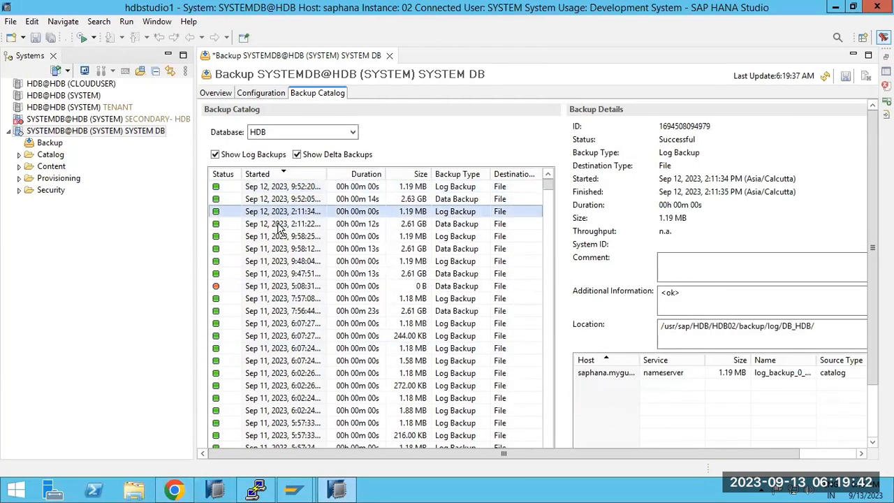
Check the 2:11:22 and Sep 11 9:58:12 data backups, then open SYSTEMDB's context menu.
{"action": "left_click", "coordinate": [277, 223]}
{"action": "left_click", "coordinate": [278, 245]}
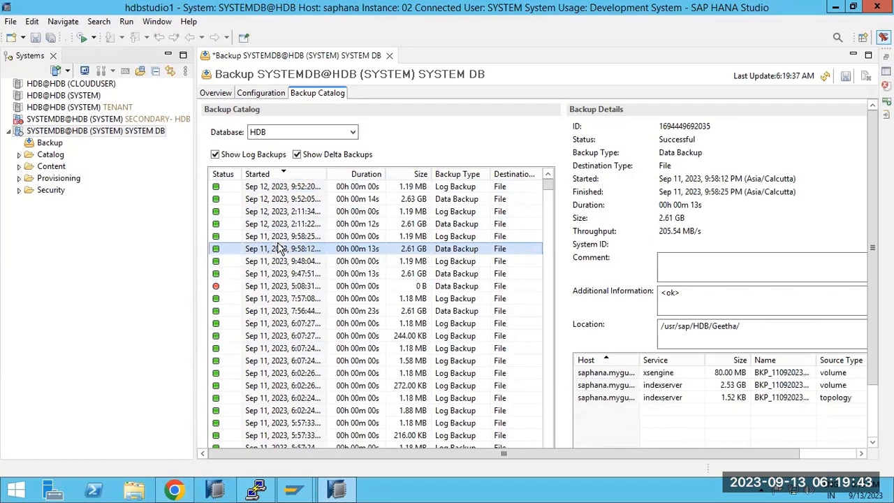
{"action": "left_click", "coordinate": [47, 132]}
{"action": "right_click", "coordinate": [47, 135]}
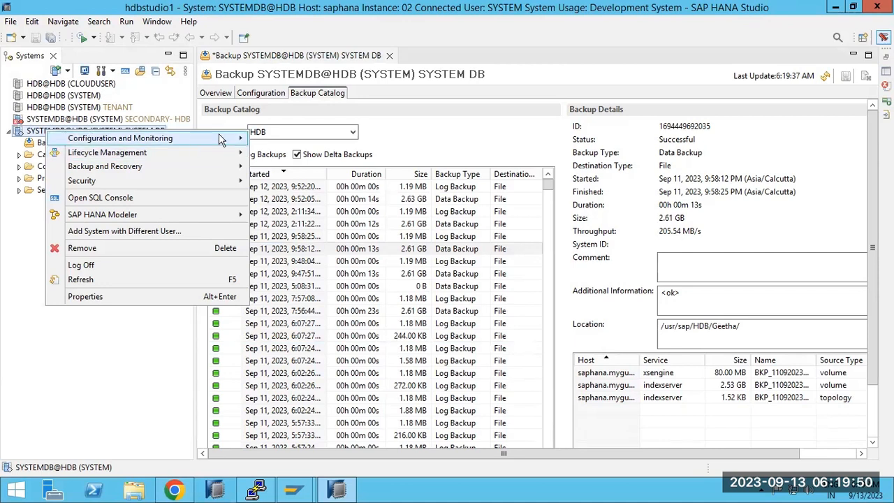
{"action": "mouse_move", "coordinate": [224, 138]}
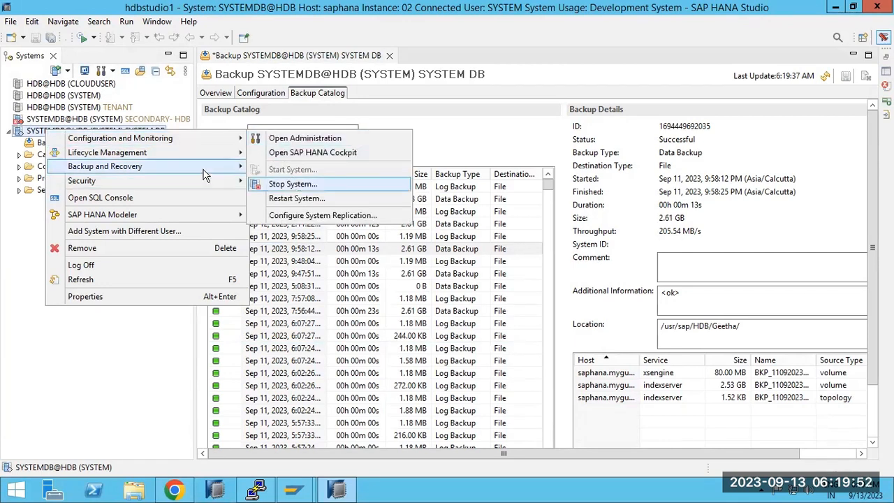
{"action": "mouse_move", "coordinate": [204, 168]}
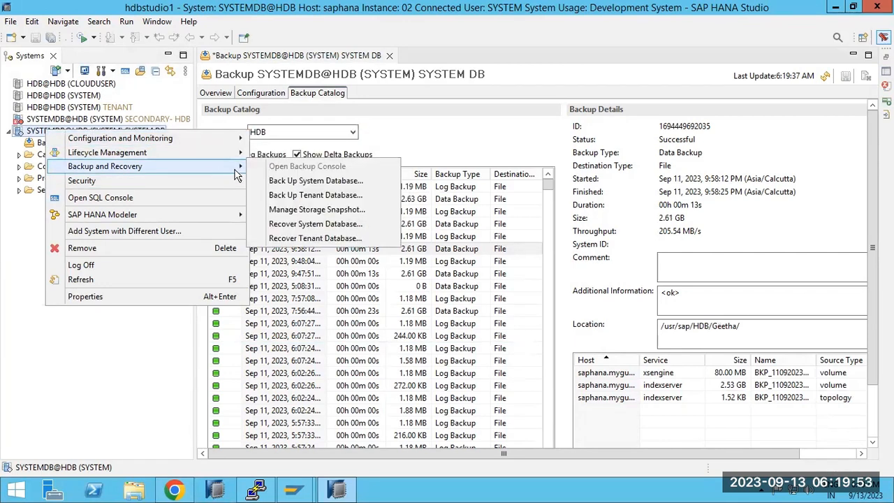
{"action": "left_click", "coordinate": [299, 239]}
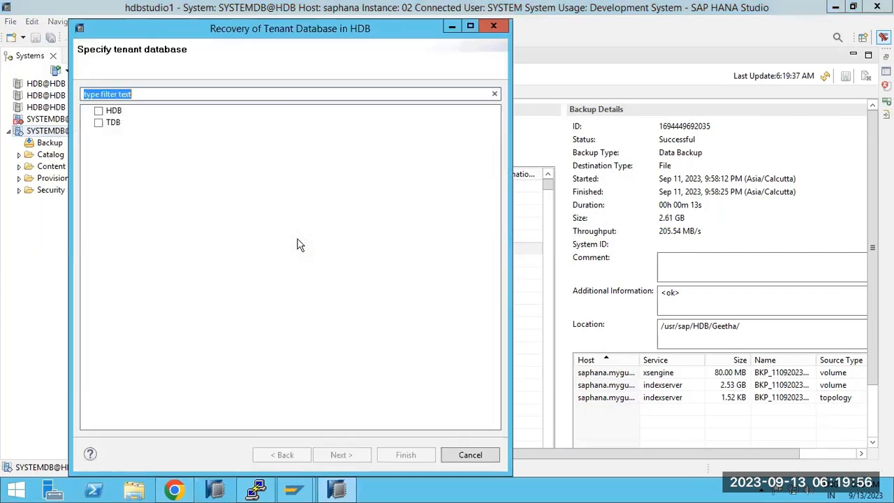
{"action": "left_click", "coordinate": [99, 111]}
{"action": "left_click", "coordinate": [341, 454]}
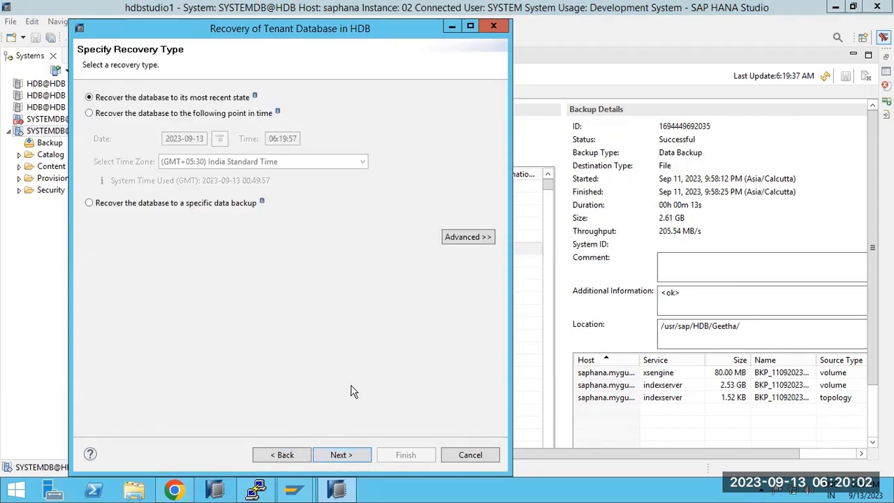
{"action": "left_click", "coordinate": [465, 455]}
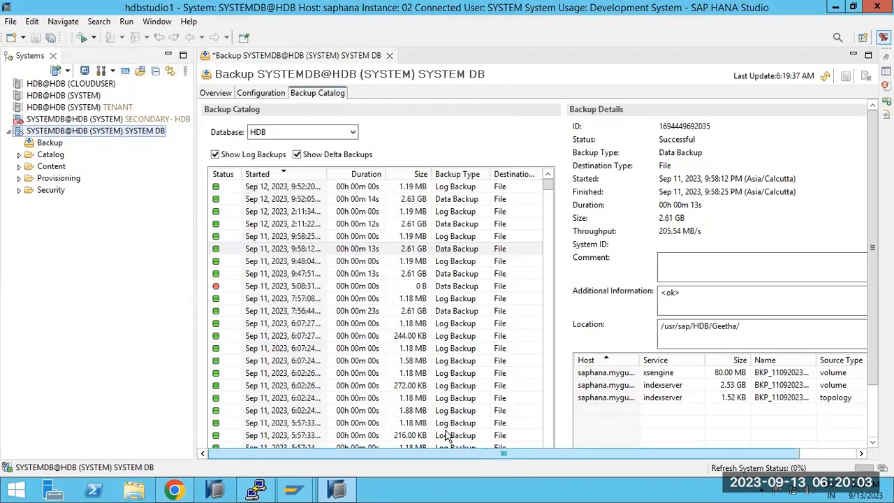
Run a complete data backup of tenant HDB to /media/BACKUP_HDB/DB_HDB, which fails with permission denied.
{"action": "right_click", "coordinate": [63, 130]}
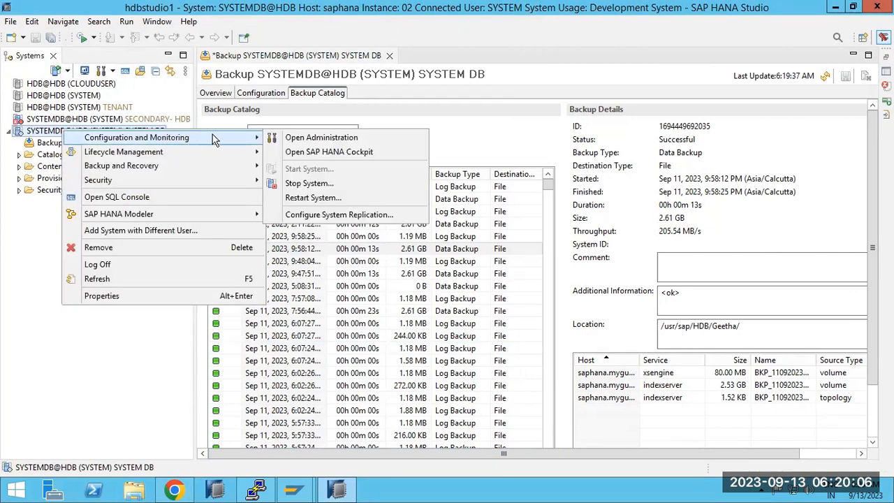
{"action": "mouse_move", "coordinate": [225, 164]}
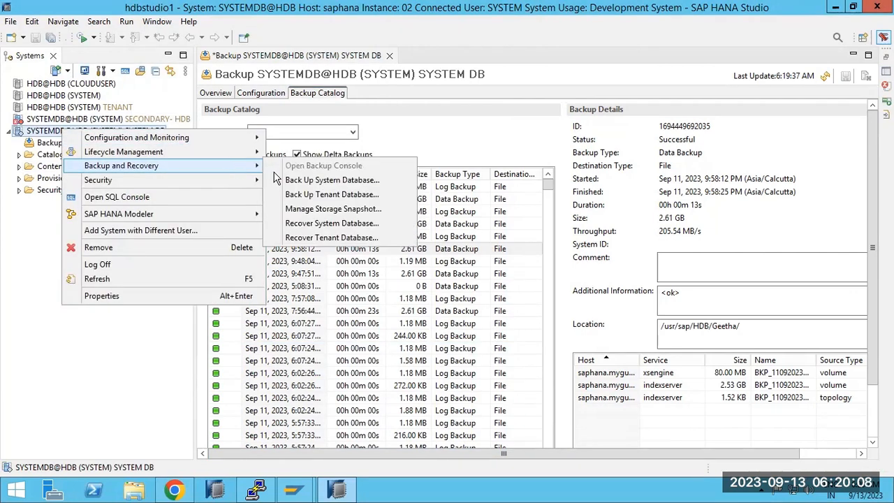
{"action": "left_click", "coordinate": [326, 196]}
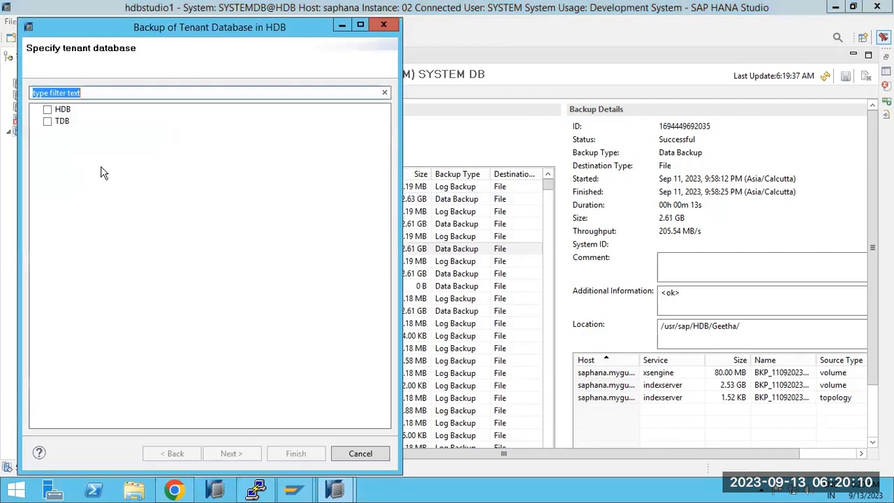
{"action": "left_click", "coordinate": [47, 110]}
{"action": "left_click", "coordinate": [233, 453]}
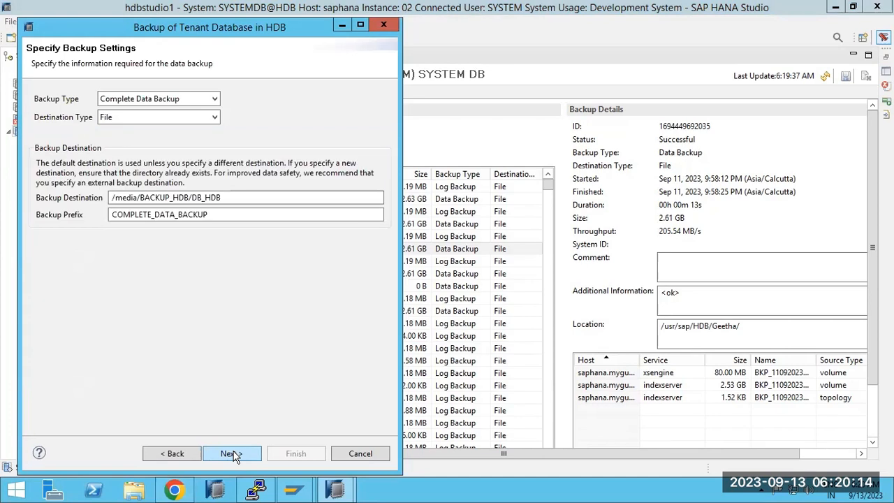
{"action": "left_click", "coordinate": [232, 453]}
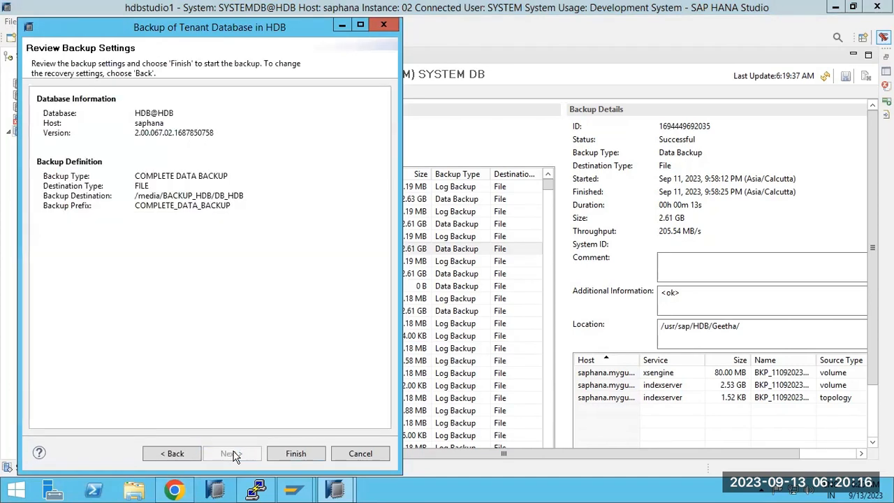
{"action": "left_click", "coordinate": [282, 454]}
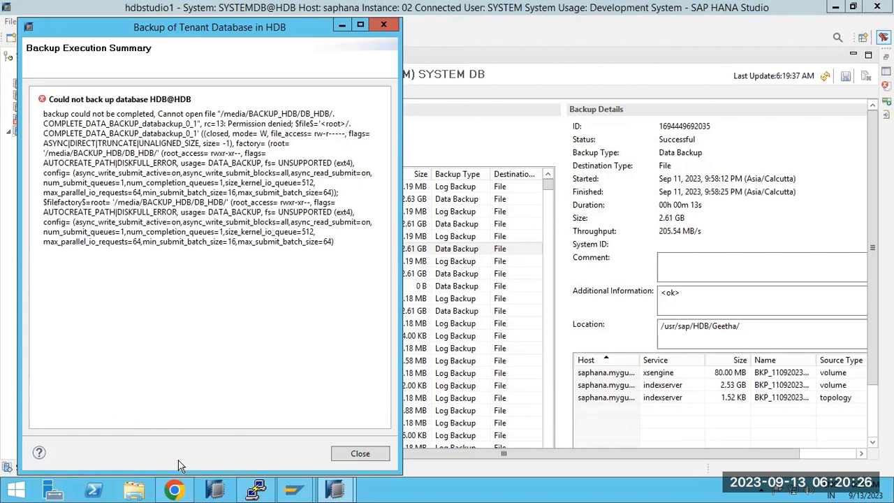
{"action": "left_click", "coordinate": [255, 489]}
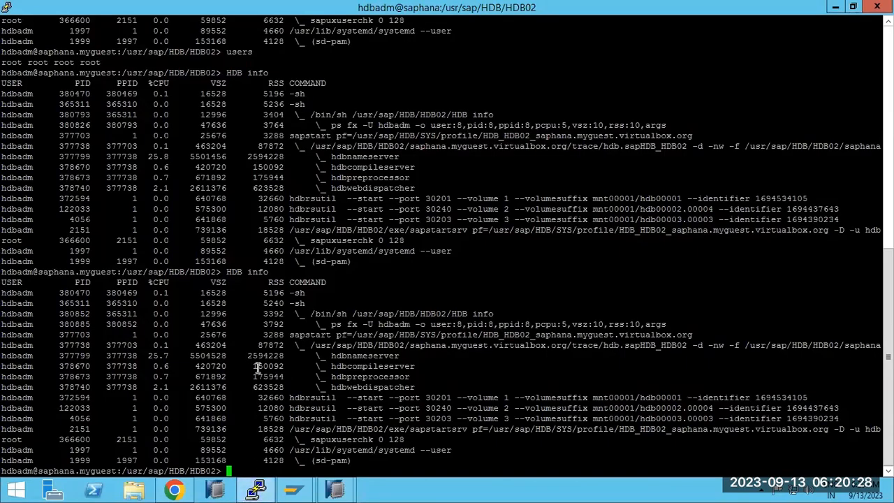
Check disk usage with df -h and close the HANA backup error summary.
{"action": "type", "text": "df -g"}
{"action": "key", "text": "Return"}
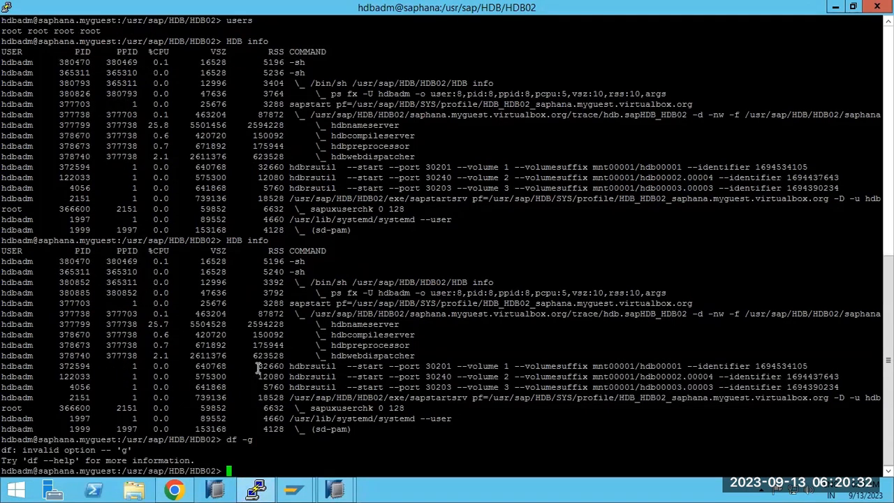
{"action": "type", "text": "df -h"}
{"action": "key", "text": "Return"}
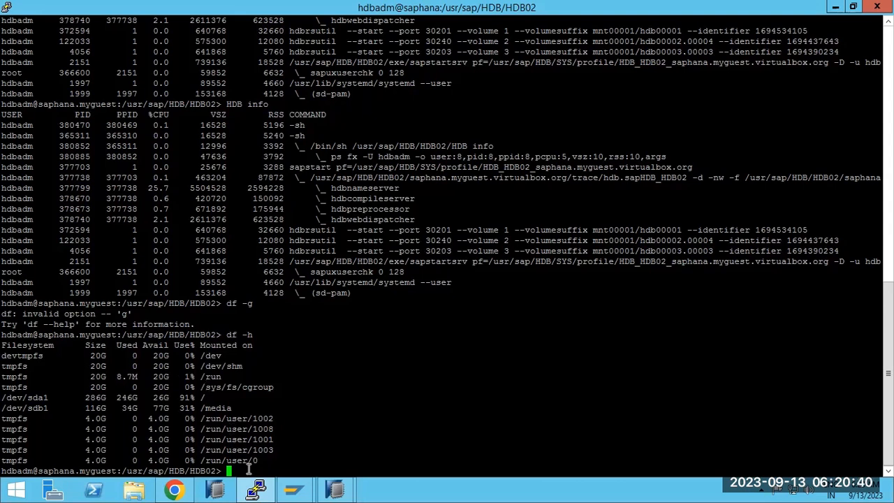
{"action": "mouse_move", "coordinate": [340, 493]}
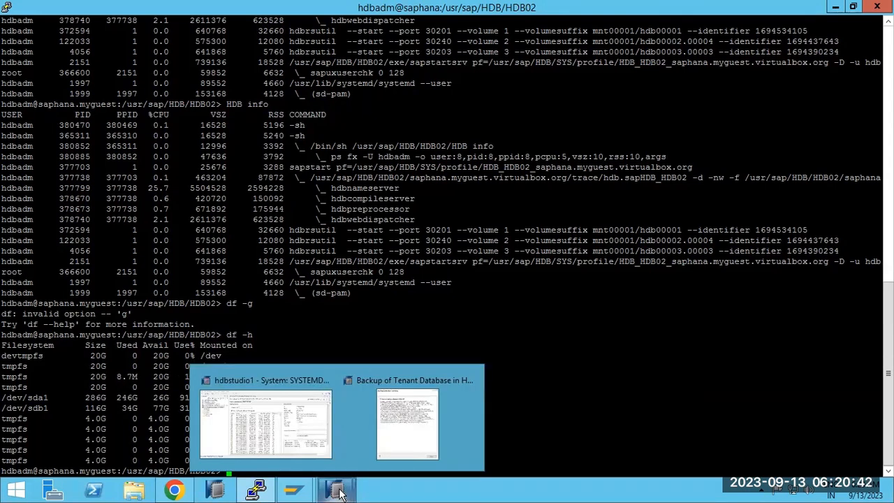
{"action": "left_click", "coordinate": [388, 440]}
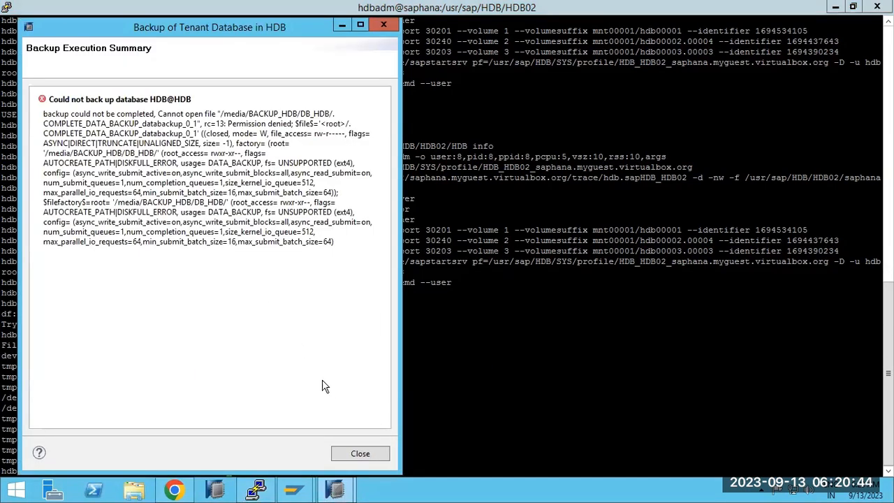
{"action": "left_click", "coordinate": [360, 454]}
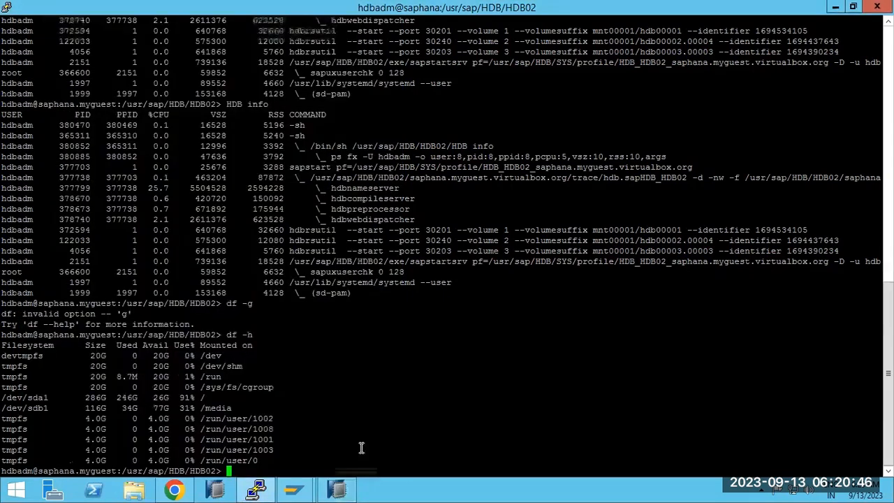
Change into /media and list its contents with ls -ltr.
{"action": "double_click", "coordinate": [225, 408]}
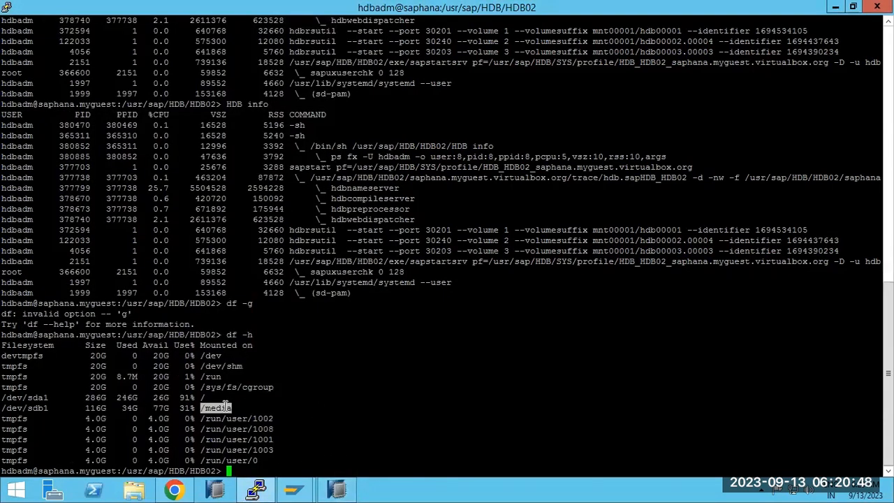
{"action": "type", "text": "cd"}
{"action": "right_click", "coordinate": [272, 376]}
{"action": "key", "text": "Return"}
{"action": "type", "text": "ls -ltr"}
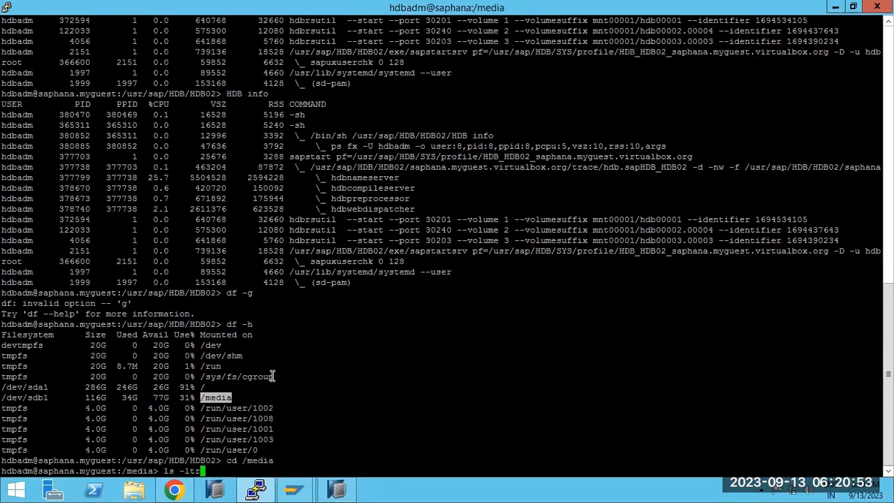
{"action": "key", "text": "Return"}
Change into BACKUP_HDB and list it, showing the DB_HDB and SYSTEMDB folders.
{"action": "type", "text": "cd"}
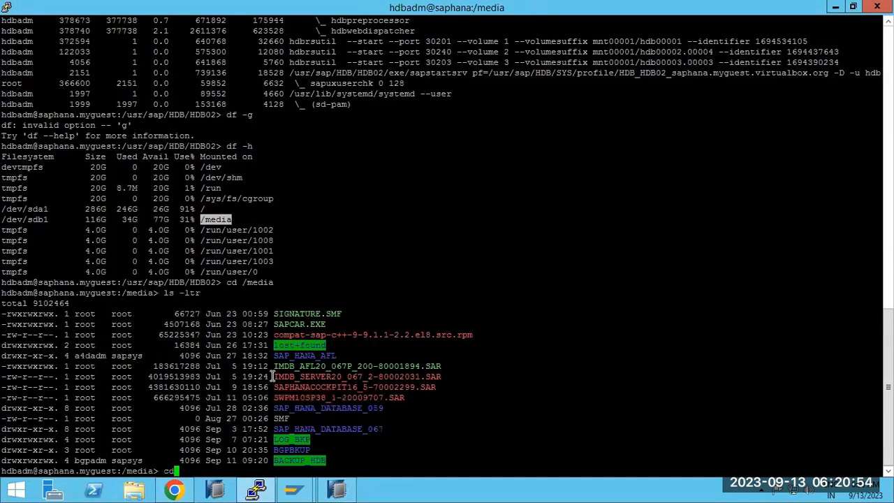
{"action": "double_click", "coordinate": [300, 460]}
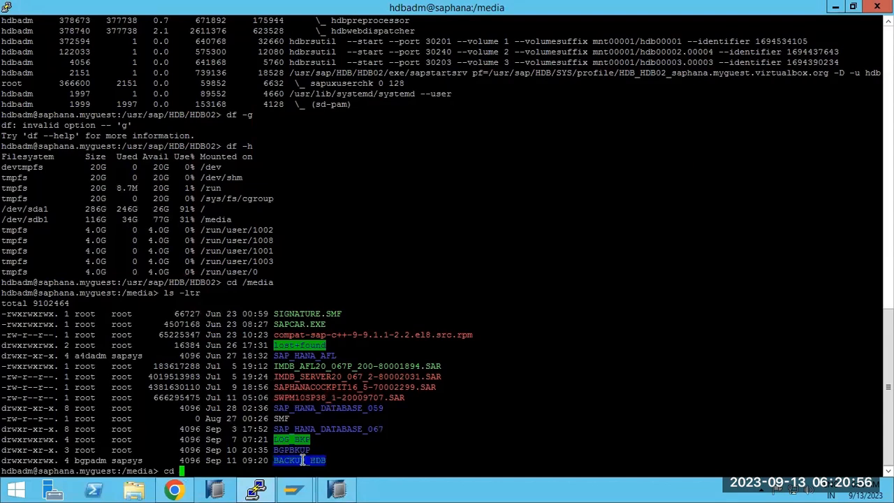
{"action": "right_click", "coordinate": [302, 460]}
{"action": "key", "text": "Return"}
{"action": "type", "text": "ls -ltr"}
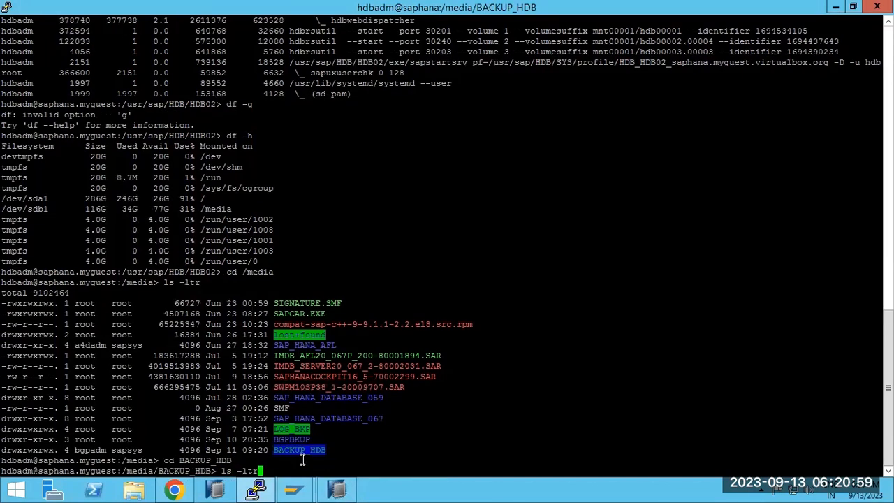
{"action": "key", "text": "Return"}
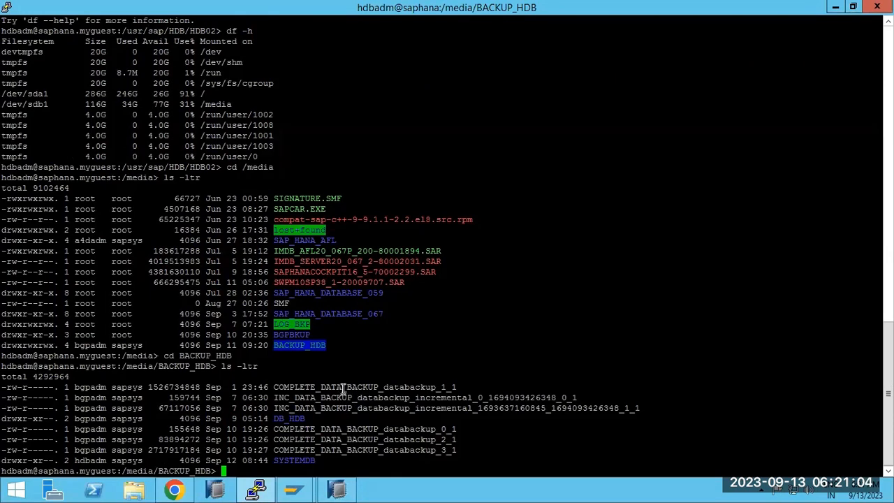
Delete COMPLETE_DATA_BACKUP_databackup_1_1 and the two incremental backup files with rm -rf.
{"action": "type", "text": "rm -rf"}
{"action": "double_click", "coordinate": [342, 386]}
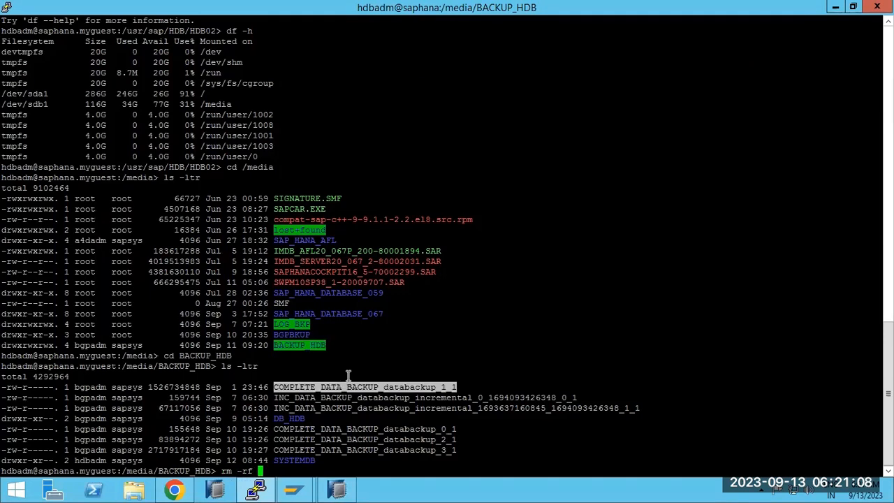
{"action": "right_click", "coordinate": [352, 374]}
{"action": "double_click", "coordinate": [363, 397]}
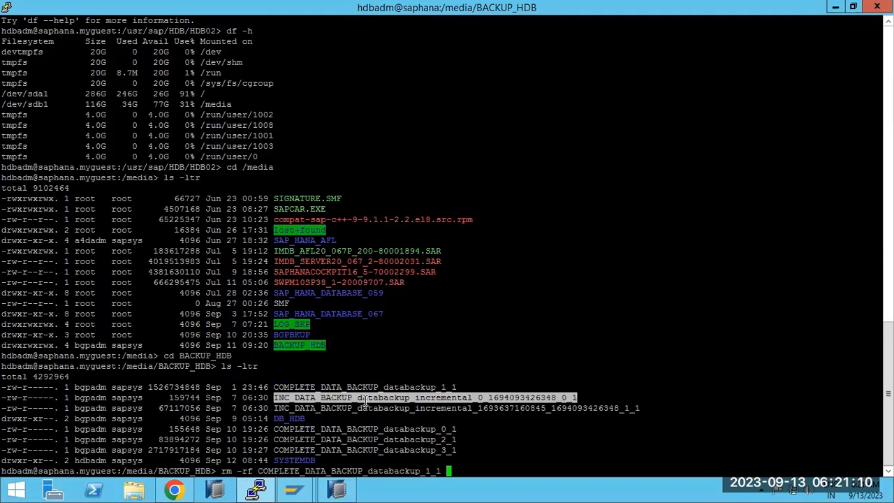
{"action": "right_click", "coordinate": [402, 357]}
{"action": "double_click", "coordinate": [402, 408]}
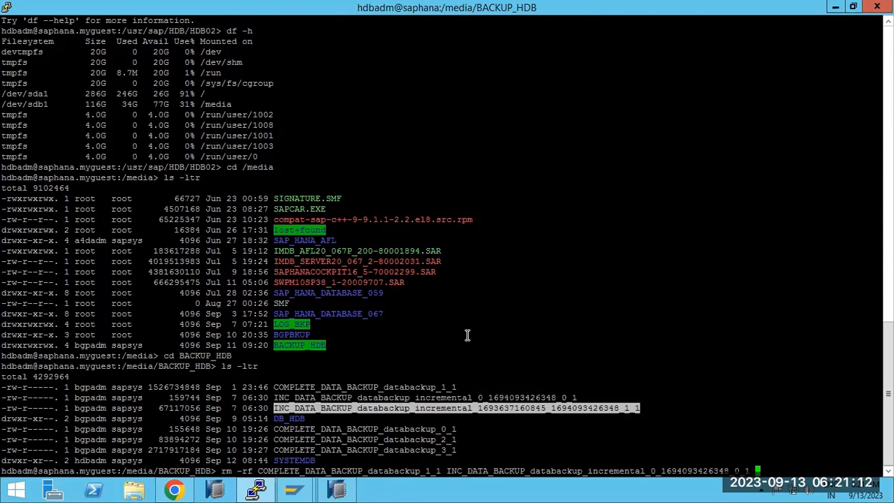
{"action": "right_click", "coordinate": [467, 335]}
{"action": "key", "text": "Return"}
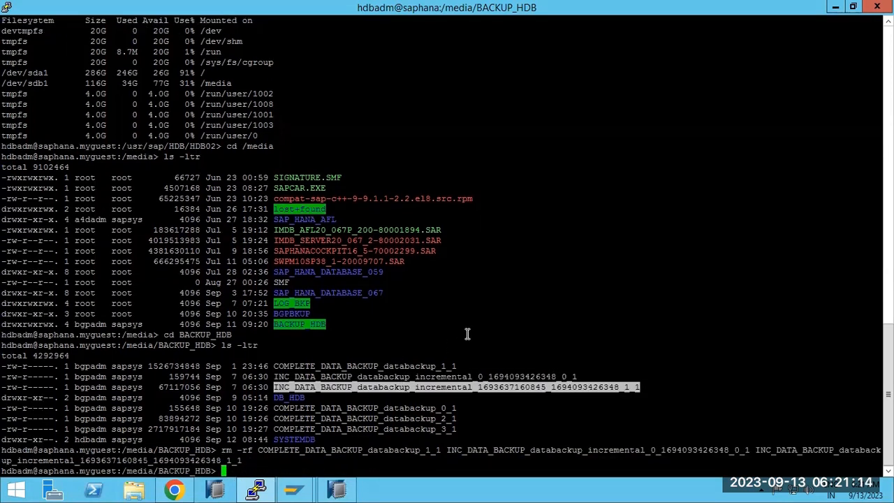
Delete the databackup_0_1, 2_1 and 3_1 complete backups, then confirm free space with df -h.
{"action": "type", "text": "rm -rf"}
{"action": "double_click", "coordinate": [321, 408]}
{"action": "right_click", "coordinate": [320, 414]}
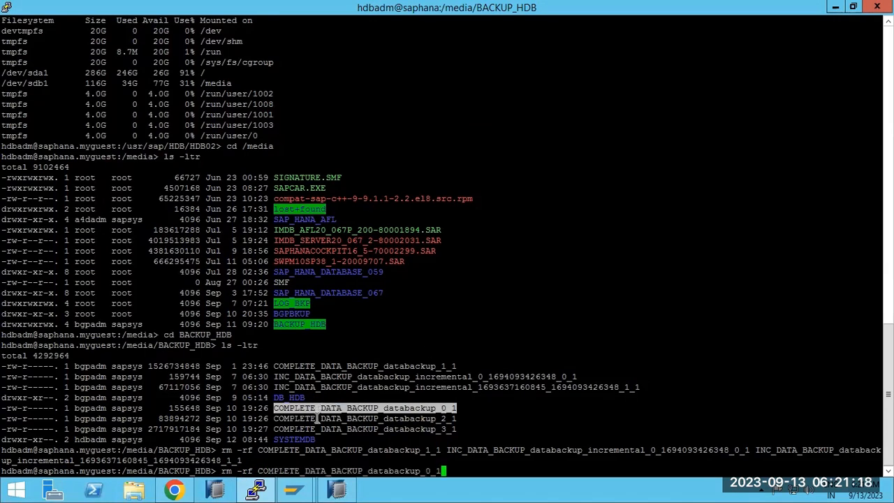
{"action": "double_click", "coordinate": [319, 418]}
{"action": "right_click", "coordinate": [398, 404]}
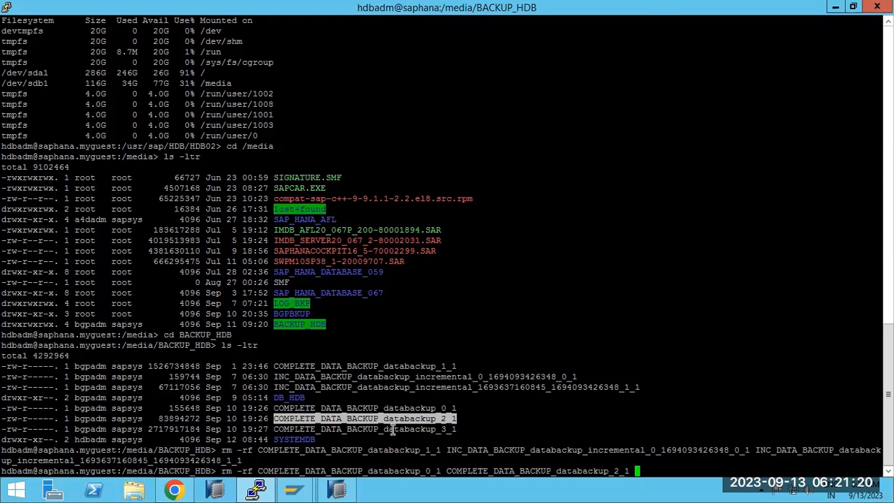
{"action": "double_click", "coordinate": [394, 429]}
{"action": "right_click", "coordinate": [477, 394]}
{"action": "key", "text": "Return"}
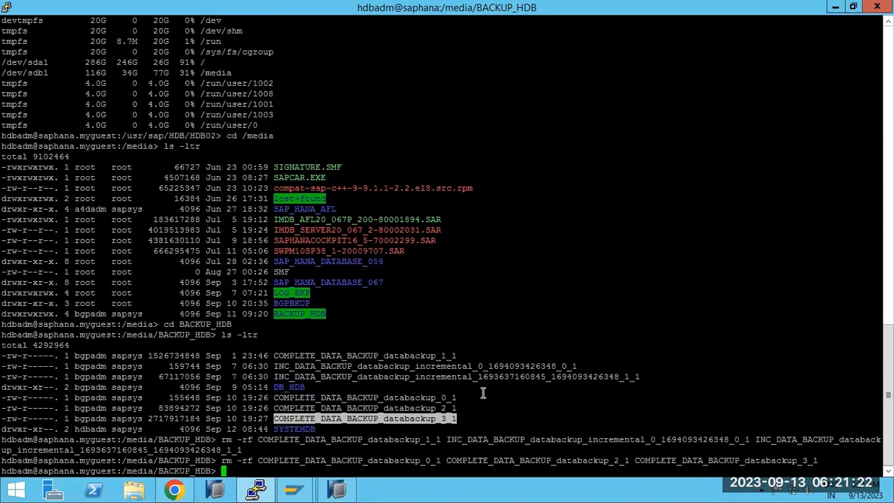
{"action": "type", "text": "df -h"}
{"action": "key", "text": "Return"}
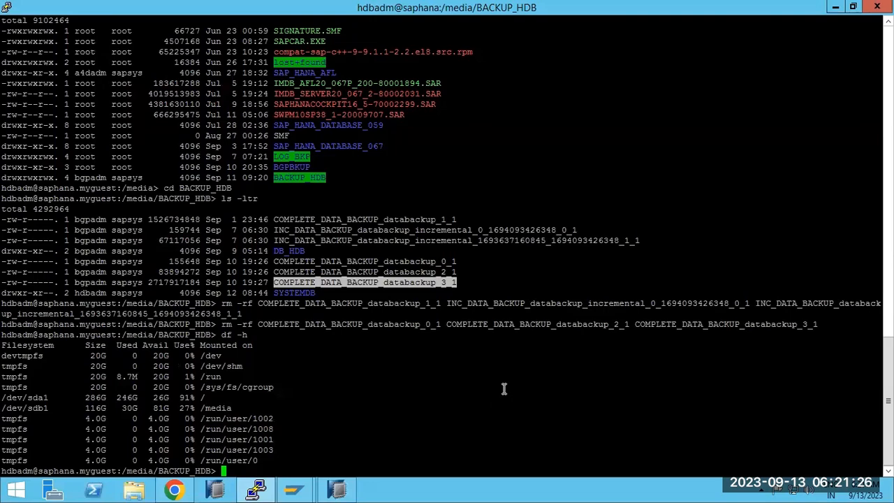
Retry the HDB complete data backup, then copy the failing /media/BACKUP_HDB/DB_HDB path from the error.
{"action": "left_click", "coordinate": [337, 489]}
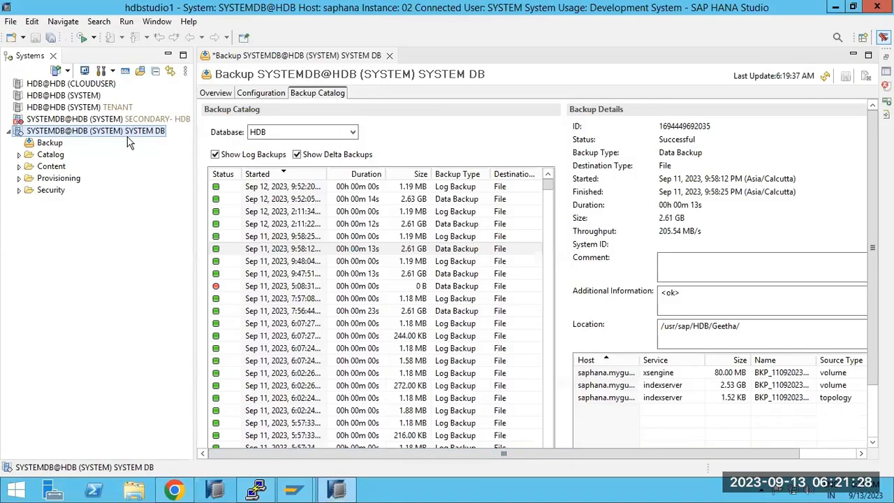
{"action": "right_click", "coordinate": [89, 138]}
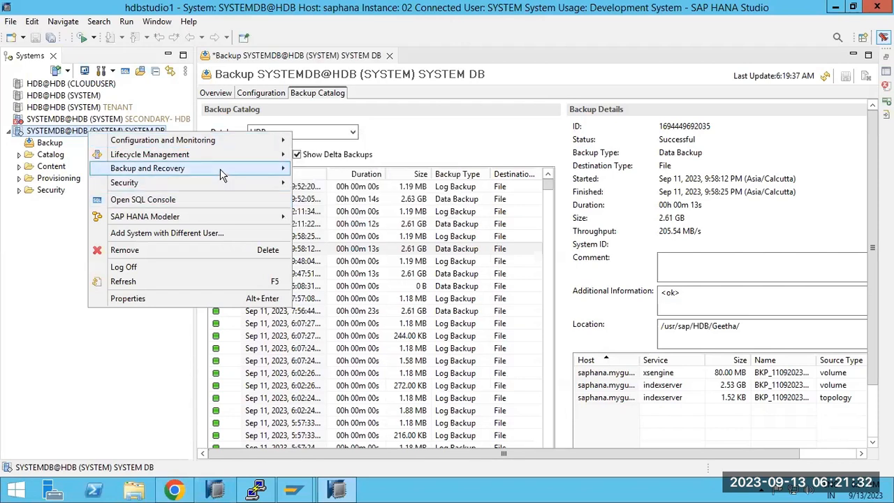
{"action": "mouse_move", "coordinate": [236, 169]}
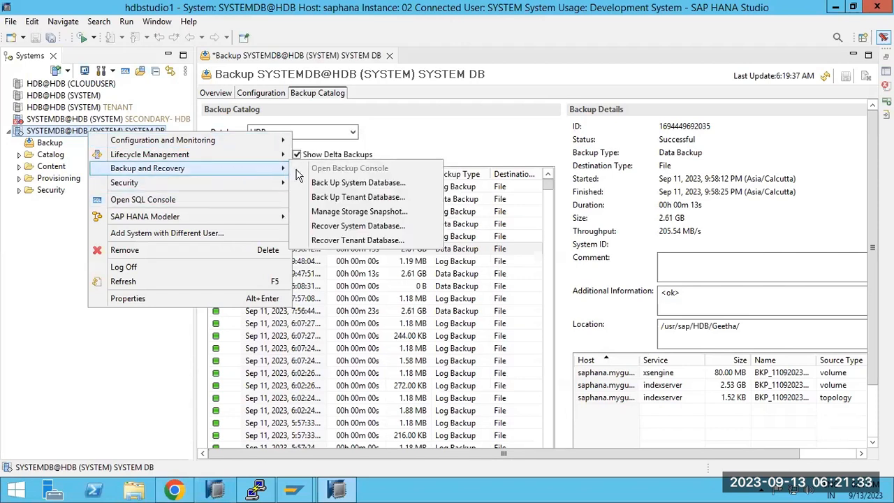
{"action": "left_click", "coordinate": [346, 198]}
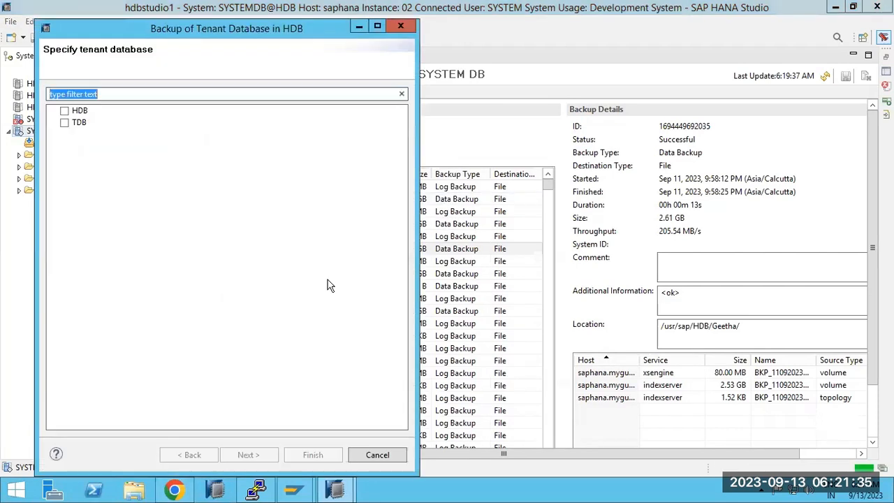
{"action": "left_click", "coordinate": [64, 111]}
{"action": "left_click", "coordinate": [247, 455]}
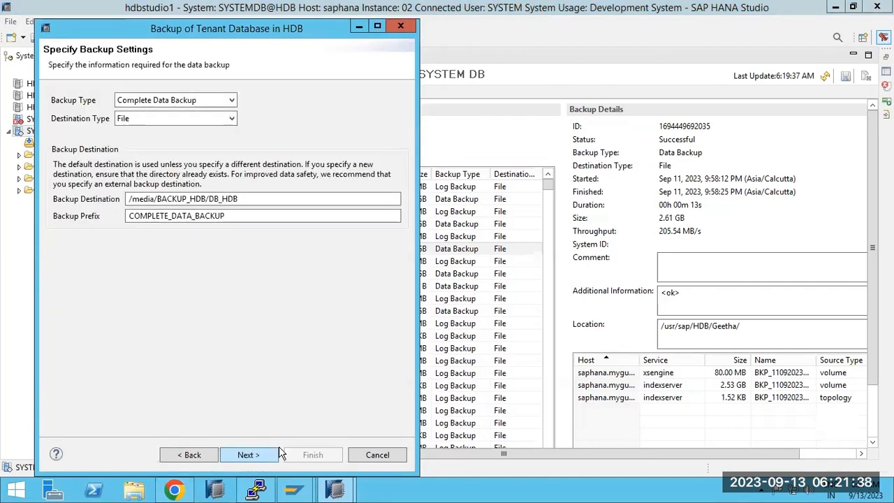
{"action": "left_click", "coordinate": [247, 455]}
{"action": "left_click", "coordinate": [314, 455]}
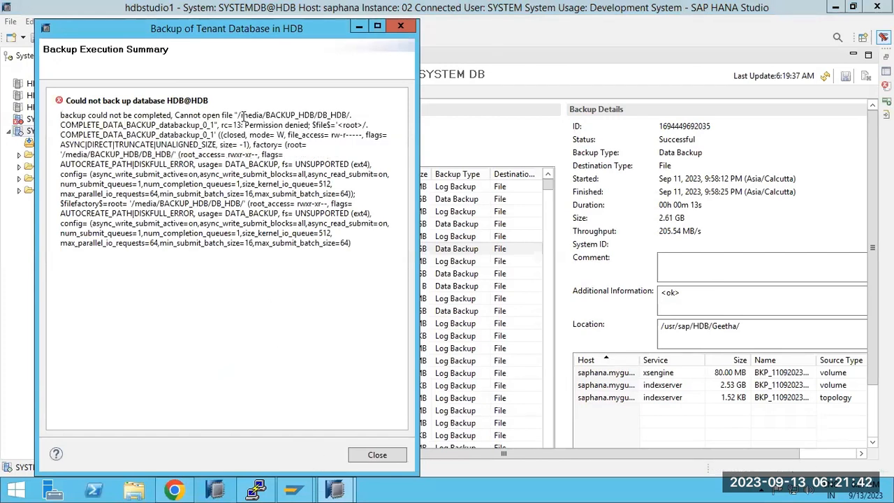
{"action": "left_click_drag", "start_coordinate": [240, 114], "coordinate": [350, 114]}
{"action": "key", "text": "ctrl+c"}
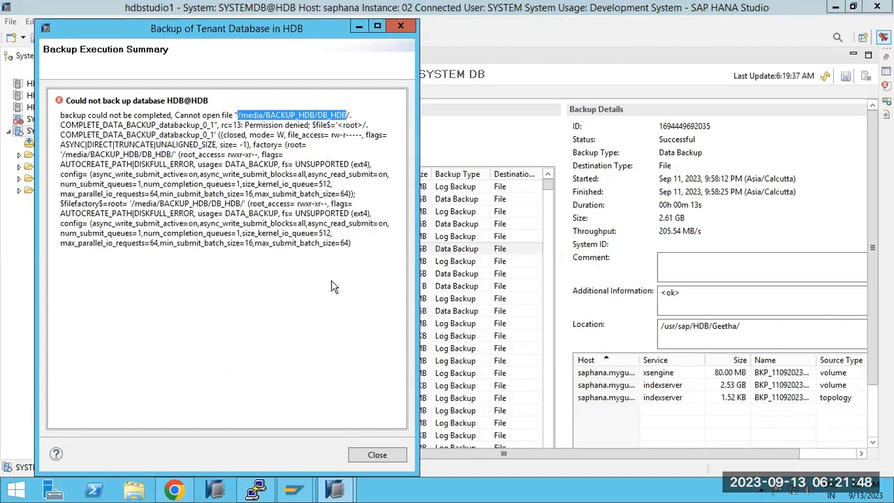
{"action": "left_click", "coordinate": [255, 489]}
As hdbadm, change into the DB_HDB backup folder, list it and try rm -rf *.
{"action": "type", "text": "cd"}
{"action": "right_click", "coordinate": [346, 352]}
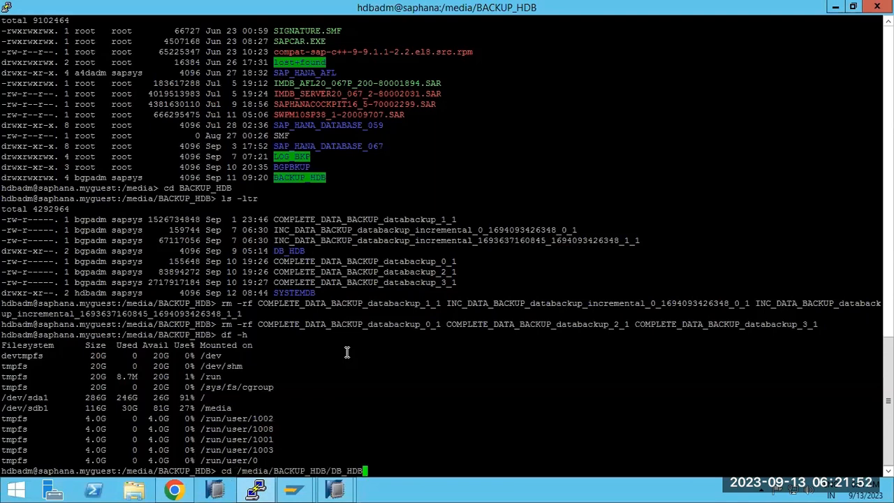
{"action": "key", "text": "Return"}
{"action": "type", "text": "ls -lt"}
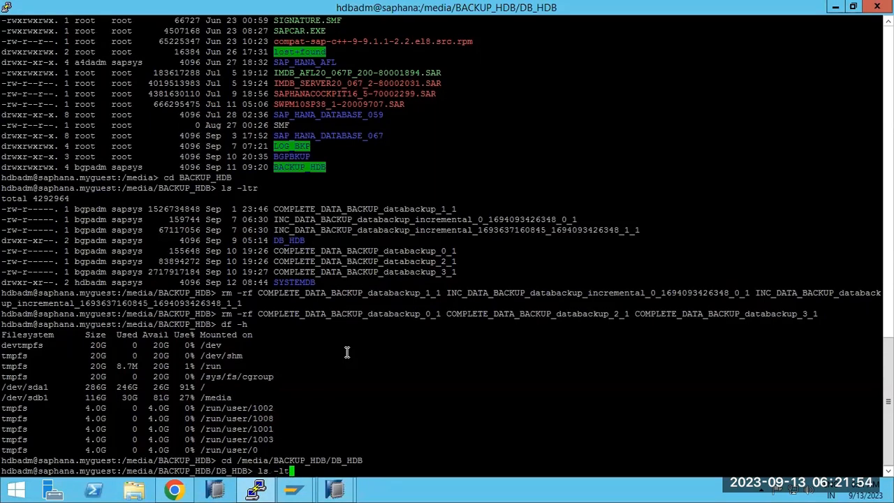
{"action": "type", "text": "r"}
{"action": "key", "text": "Return"}
{"action": "type", "text": "rm -rf *"}
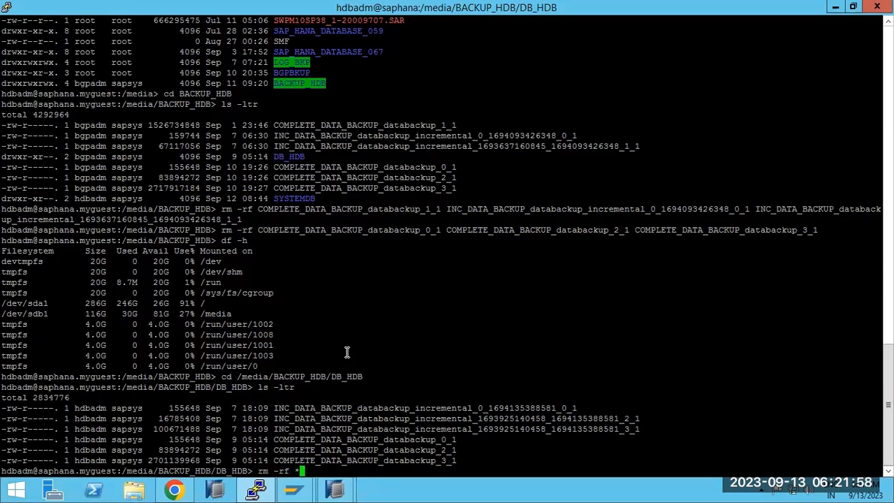
{"action": "key", "text": "Return"}
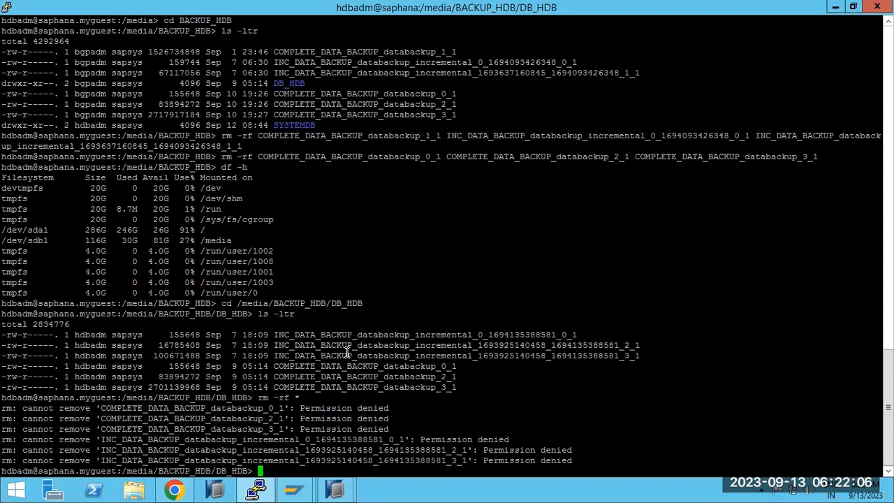
Check the path with pwd, abort the stray command and exit to the root shell.
{"action": "type", "text": "pwd"}
{"action": "key", "text": "Return"}
{"action": "type", "text": "c"}
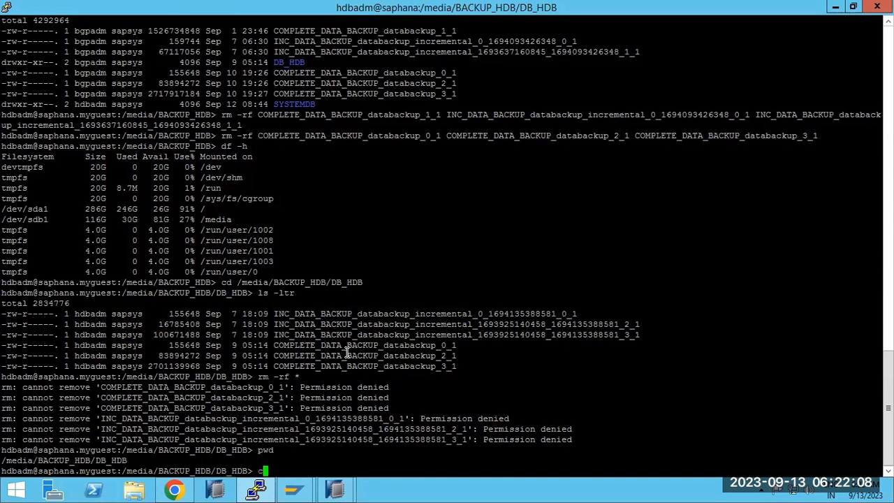
{"action": "key", "text": "ctrl+c"}
{"action": "type", "text": "exit"}
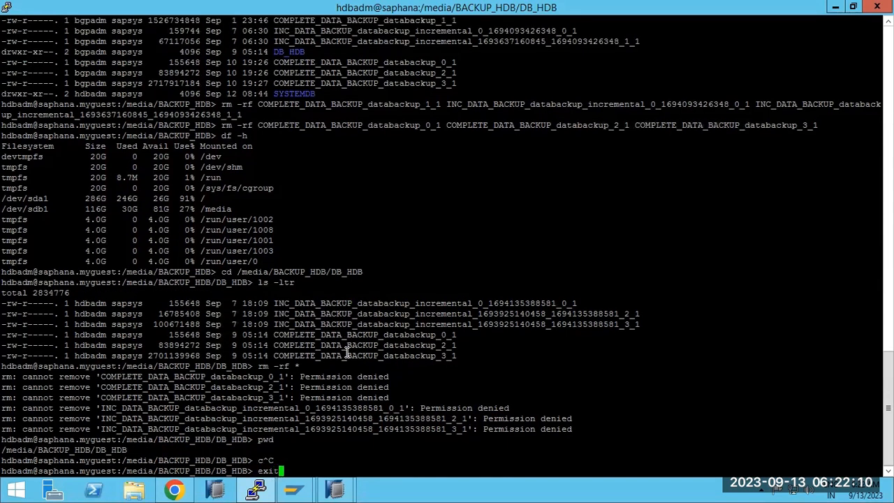
{"action": "key", "text": "Return"}
As root, change into DB_HDB and delete all old backup files with rm -rf *.
{"action": "type", "text": "cd"}
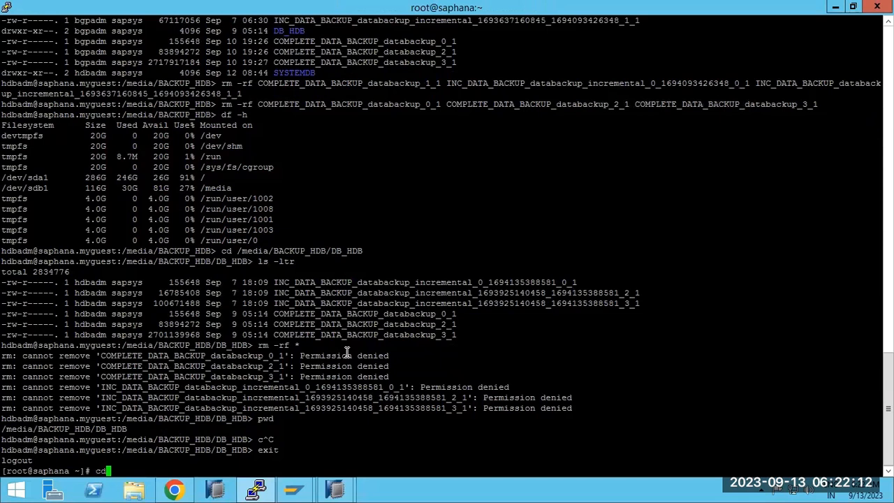
{"action": "right_click", "coordinate": [347, 352]}
{"action": "key", "text": "Return"}
{"action": "type", "text": "ls -ltr"}
{"action": "key", "text": "Return"}
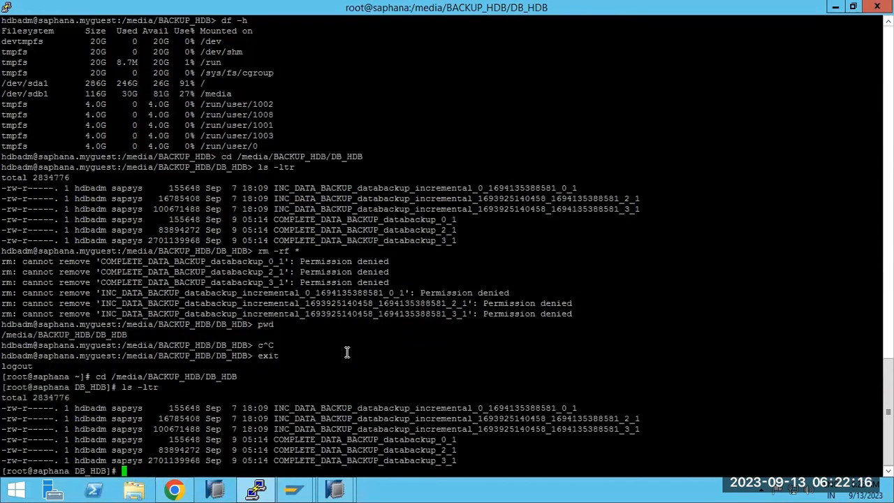
{"action": "type", "text": "rm -rf *"}
{"action": "key", "text": "Return"}
{"action": "type", "text": "pwd"}
{"action": "key", "text": "Return"}
Move up to /media/BACKUP_HDB and list its folders with ls -ltr.
{"action": "type", "text": "cd ../"}
{"action": "key", "text": "Return"}
{"action": "type", "text": "ls- ltr"}
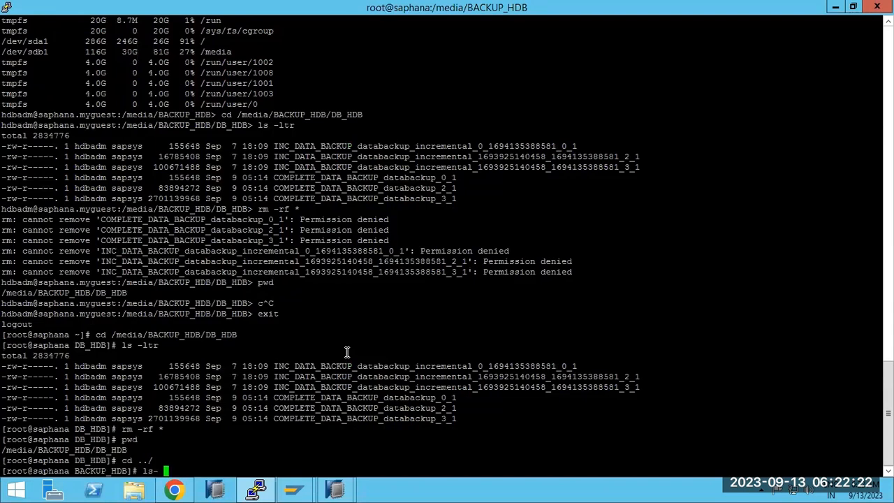
{"action": "key", "text": "Return"}
{"action": "type", "text": "ls -ltr"}
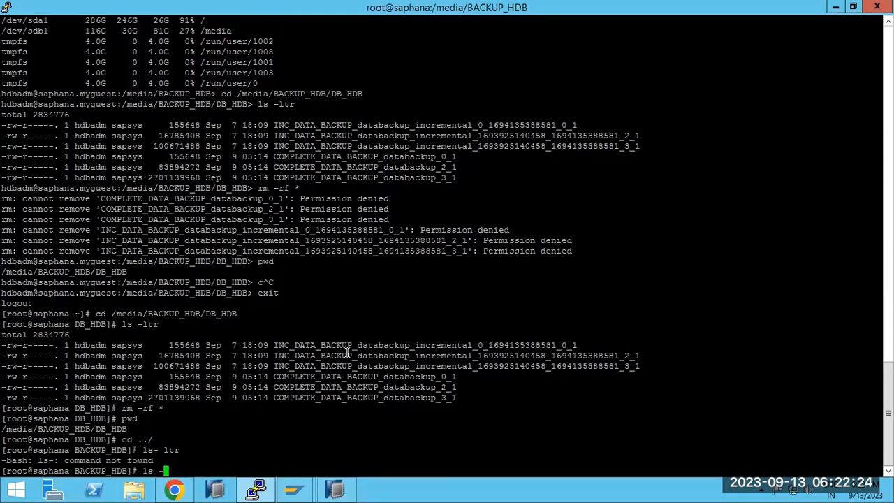
{"action": "key", "text": "Return"}
Run chmod -R 777 DB_HDB to make the folder writable for everyone.
{"action": "type", "text": "chmod -R "}
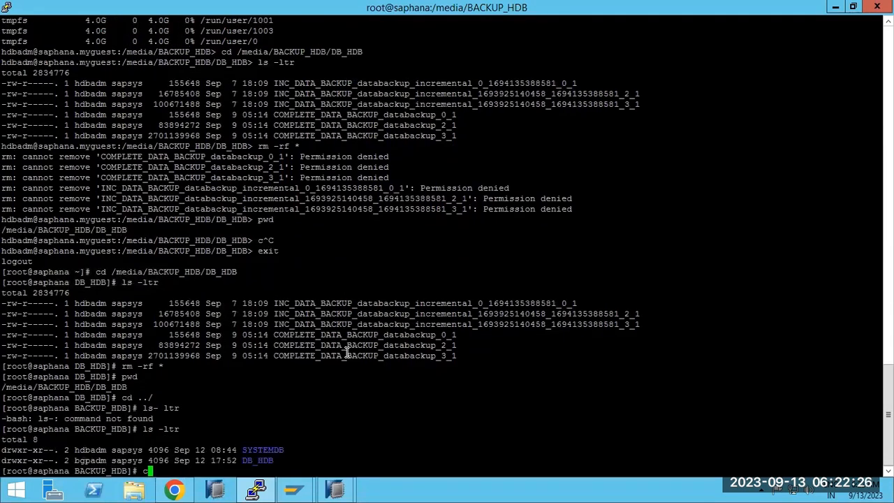
{"action": "type", "text": "777"}
{"action": "double_click", "coordinate": [254, 459]}
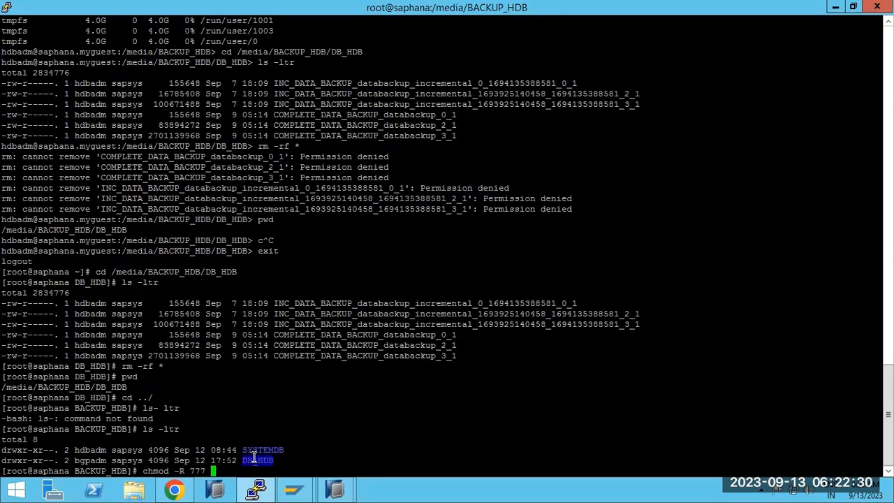
{"action": "double_click", "coordinate": [83, 460]}
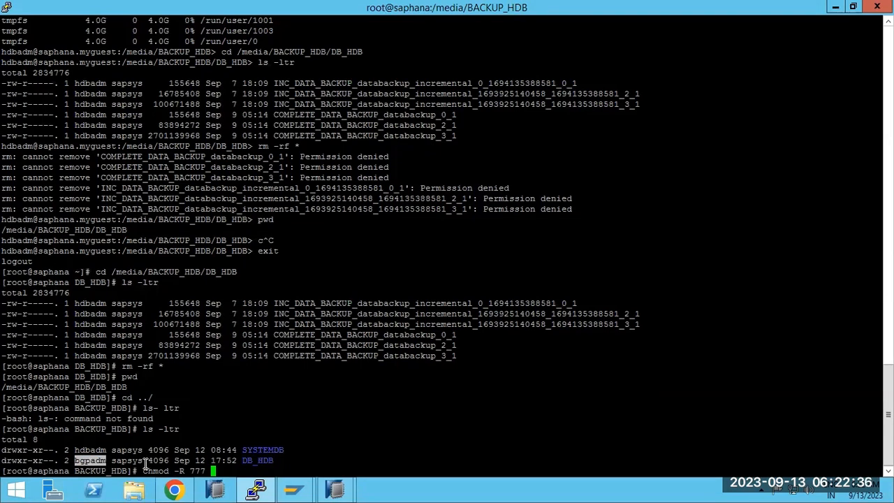
{"action": "double_click", "coordinate": [97, 459]}
{"action": "triple_click", "coordinate": [253, 460]}
{"action": "left_click", "coordinate": [255, 459]}
{"action": "double_click", "coordinate": [253, 459]}
{"action": "right_click", "coordinate": [269, 423]}
{"action": "key", "text": "Return"}
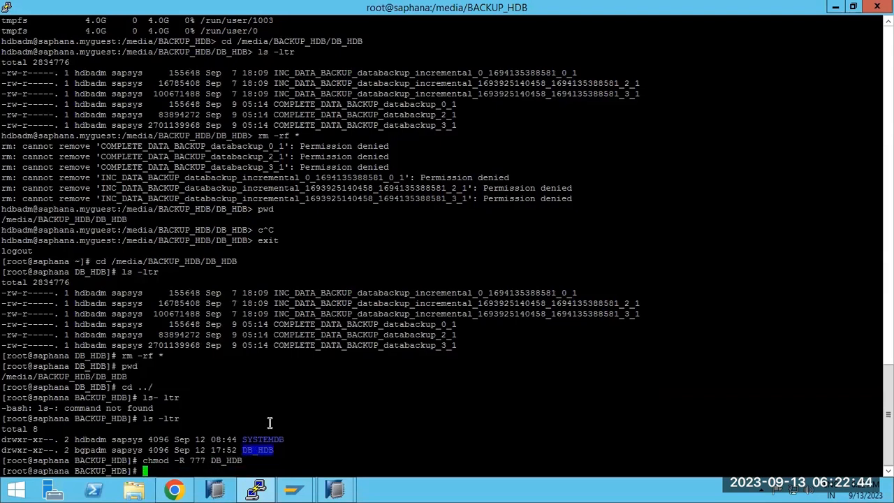
Dismiss the earlier failed backup summary and return to SAP HANA Studio.
{"action": "mouse_move", "coordinate": [342, 489]}
{"action": "left_click", "coordinate": [391, 454]}
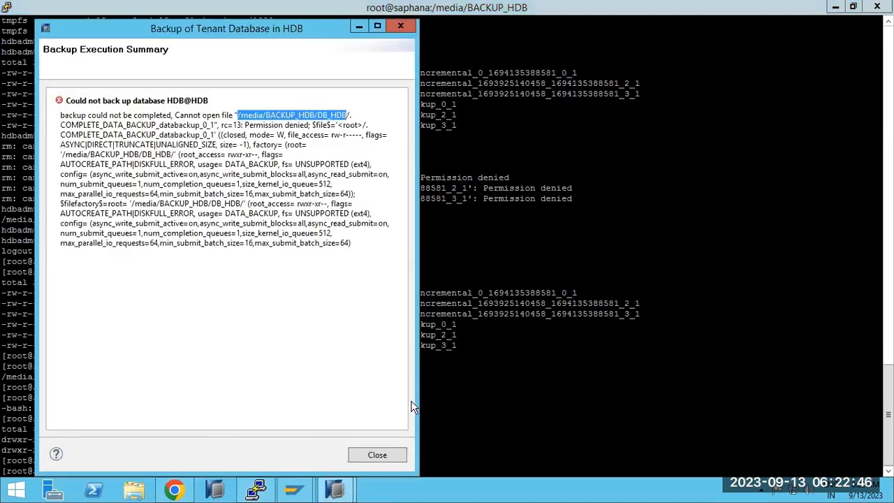
{"action": "left_click", "coordinate": [371, 455]}
{"action": "left_click", "coordinate": [340, 491]}
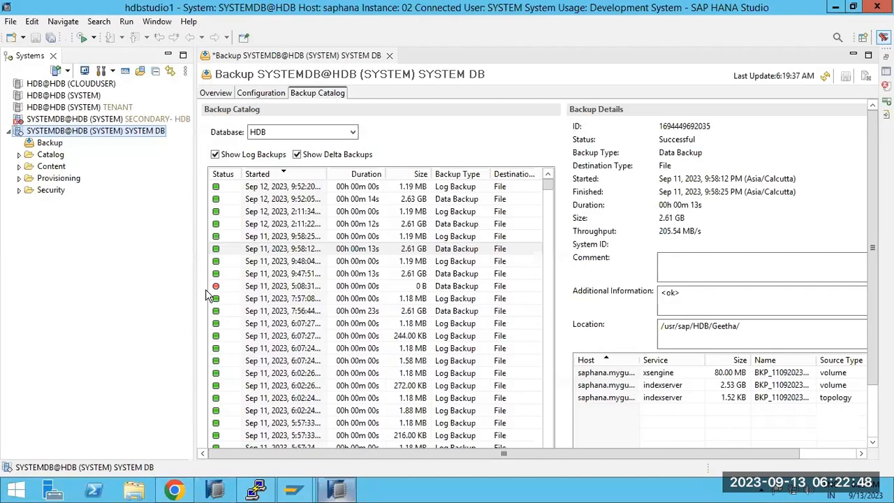
Back up tenant HDB again; it completes with 2 volumes, then close the summary.
{"action": "right_click", "coordinate": [106, 135]}
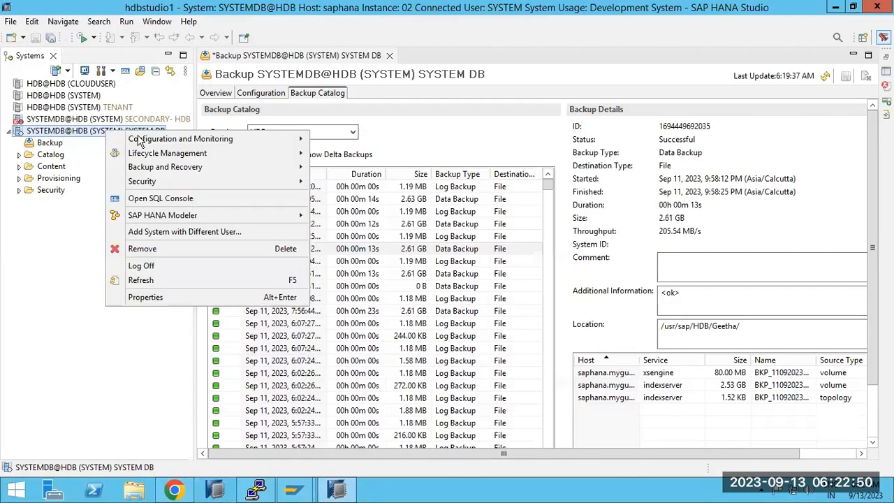
{"action": "mouse_move", "coordinate": [293, 168]}
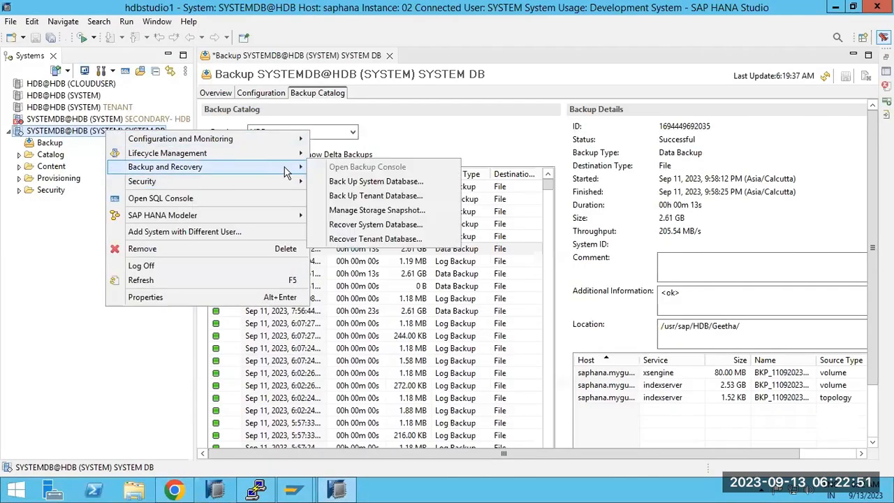
{"action": "left_click", "coordinate": [372, 196]}
{"action": "left_click", "coordinate": [98, 110]}
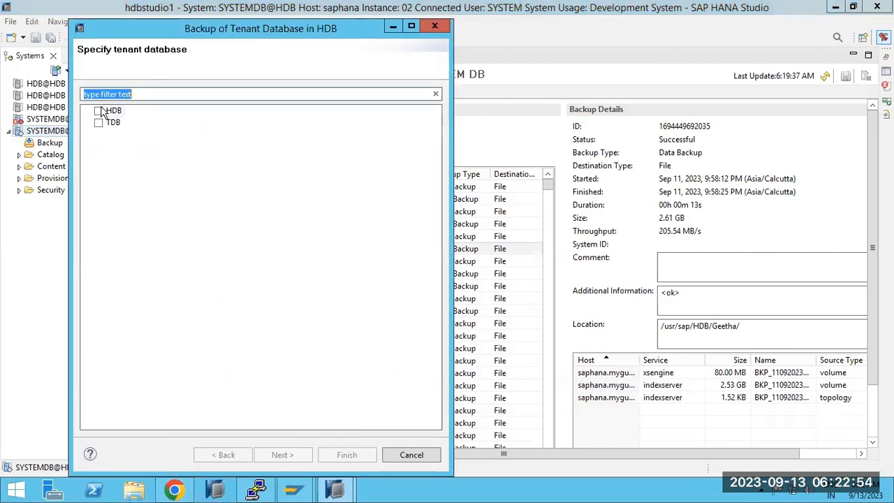
{"action": "left_click", "coordinate": [278, 454]}
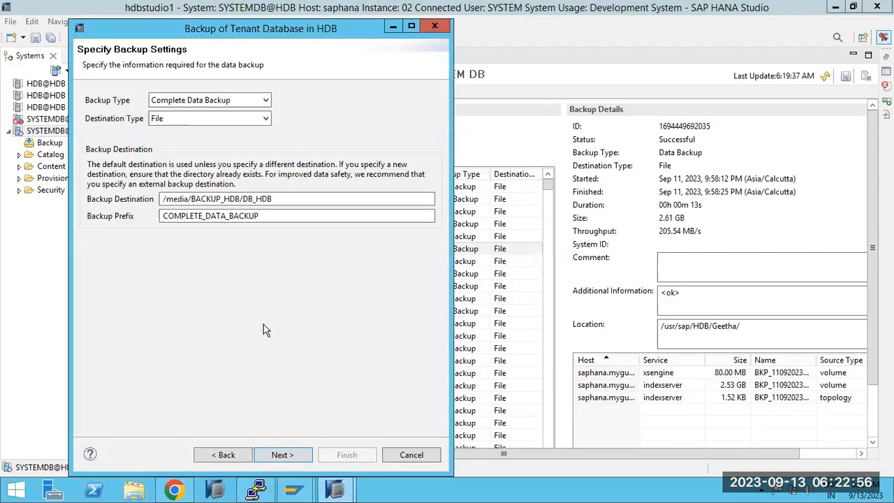
{"action": "left_click", "coordinate": [279, 455]}
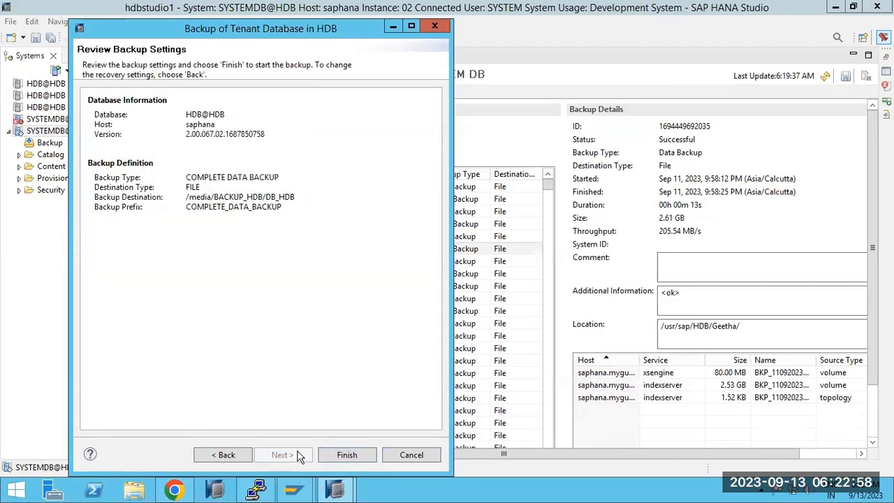
{"action": "left_click", "coordinate": [346, 454]}
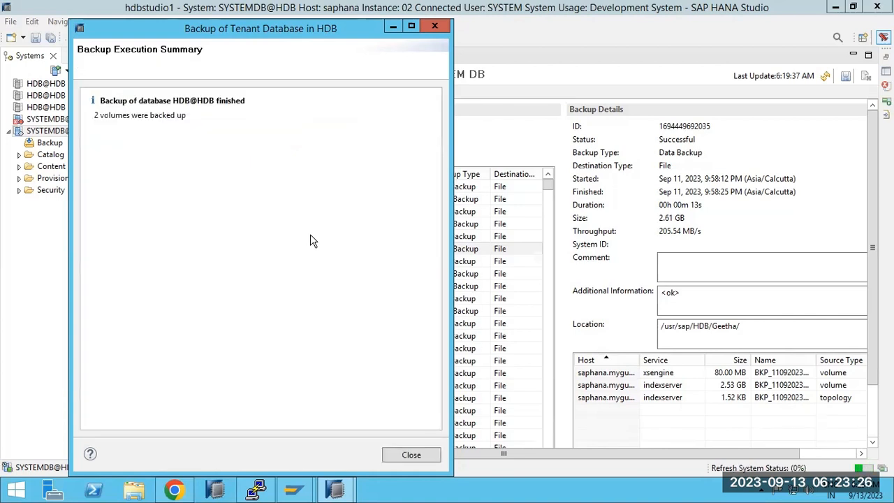
{"action": "left_click", "coordinate": [411, 455]}
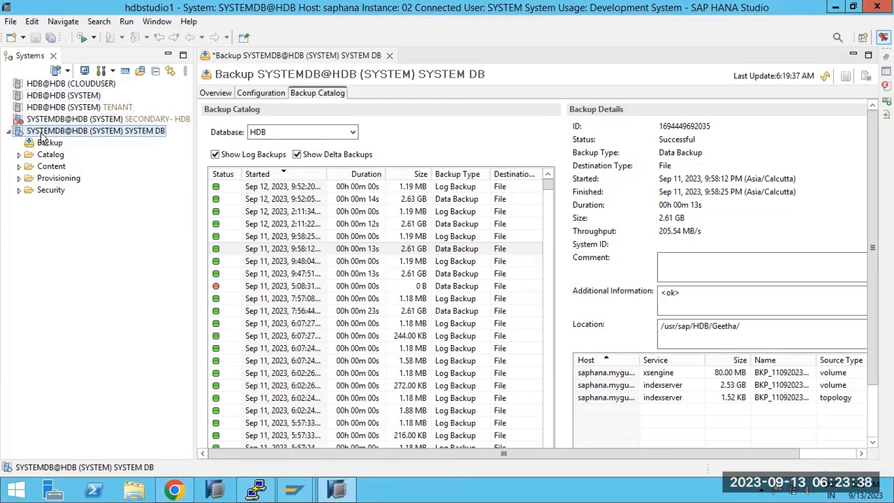
Back up the HDB tenant as an incremental data backup and close the completion summary.
{"action": "right_click", "coordinate": [74, 133]}
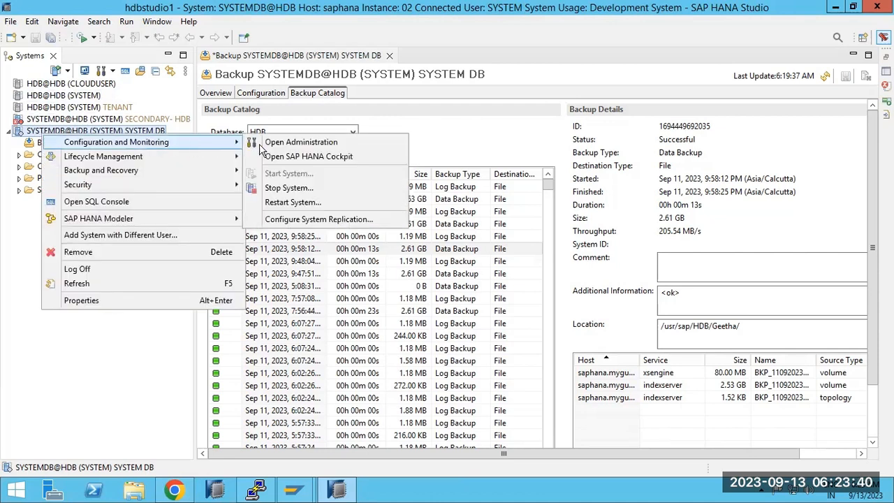
{"action": "mouse_move", "coordinate": [160, 161]}
{"action": "mouse_move", "coordinate": [216, 169]}
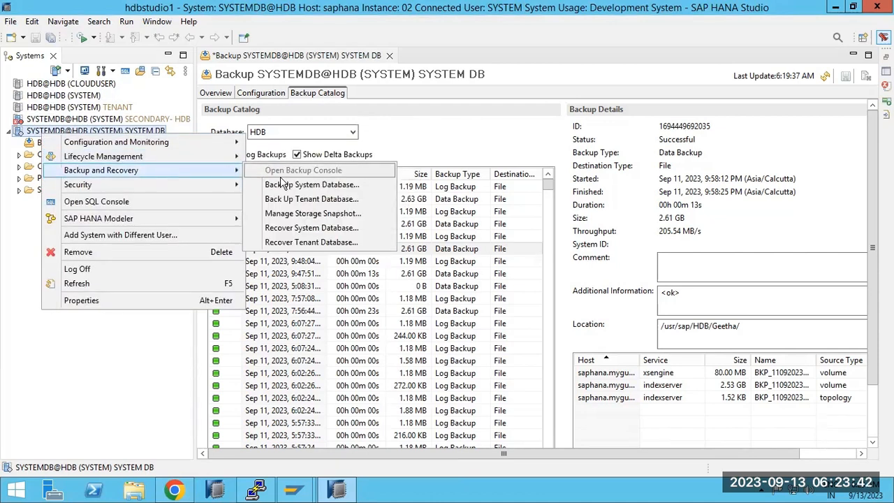
{"action": "left_click", "coordinate": [297, 199]}
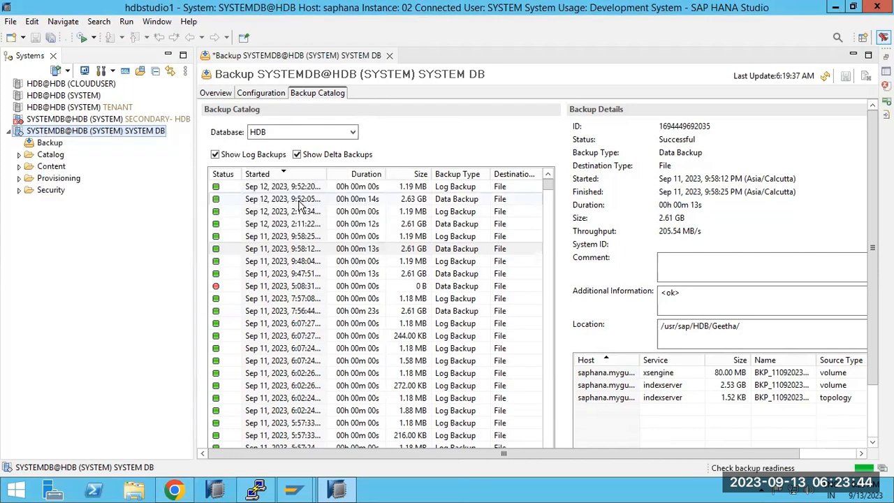
{"action": "left_click", "coordinate": [48, 110]}
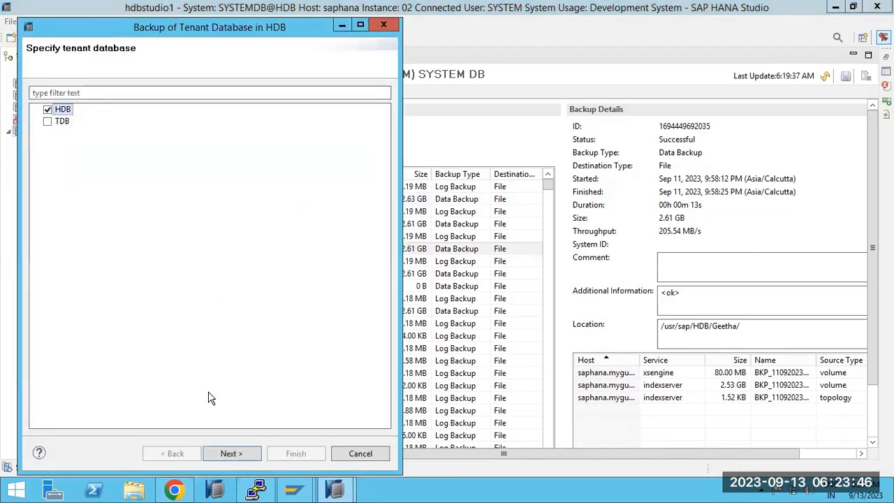
{"action": "left_click", "coordinate": [241, 453]}
{"action": "left_click", "coordinate": [212, 100]}
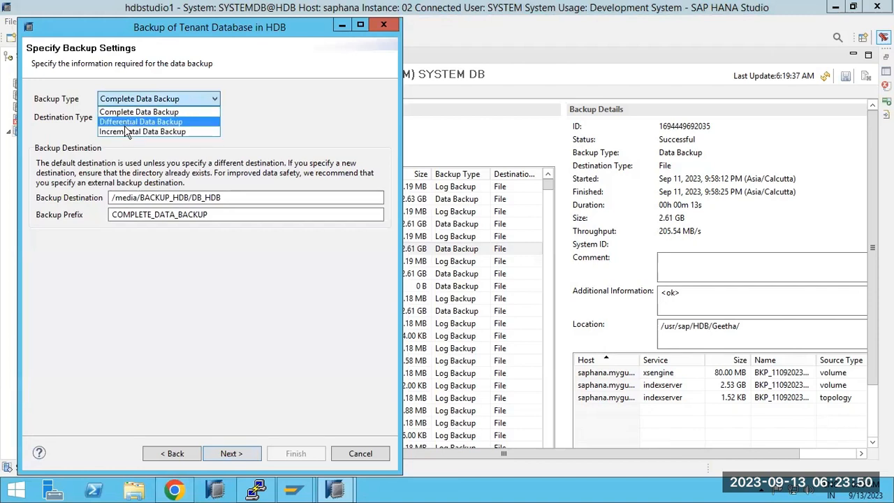
{"action": "left_click", "coordinate": [129, 132]}
{"action": "left_click", "coordinate": [241, 453]}
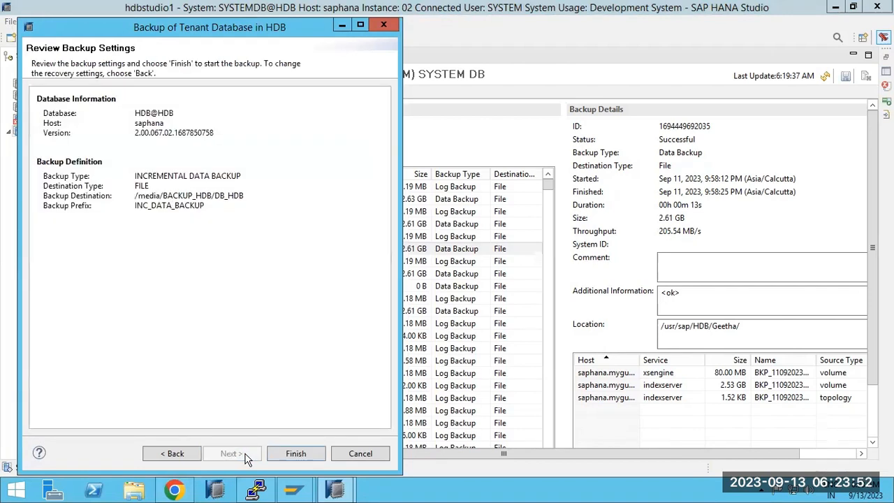
{"action": "left_click", "coordinate": [294, 455]}
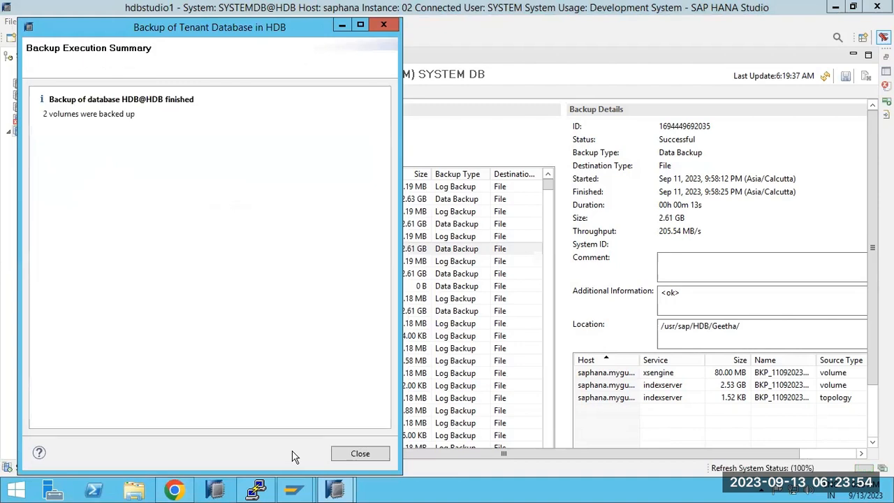
{"action": "left_click", "coordinate": [360, 454]}
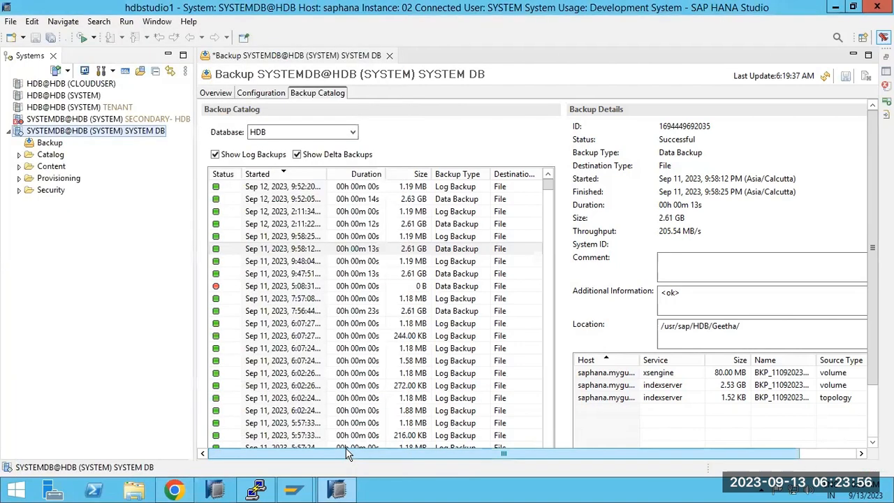
{"action": "left_click", "coordinate": [256, 489]}
Change into the DB_HDB folder and list its backup files with ls -ltr.
{"action": "type", "text": "cd"}
{"action": "double_click", "coordinate": [230, 460]}
{"action": "right_click", "coordinate": [230, 460]}
{"action": "key", "text": "Return"}
{"action": "type", "text": "ls -l"}
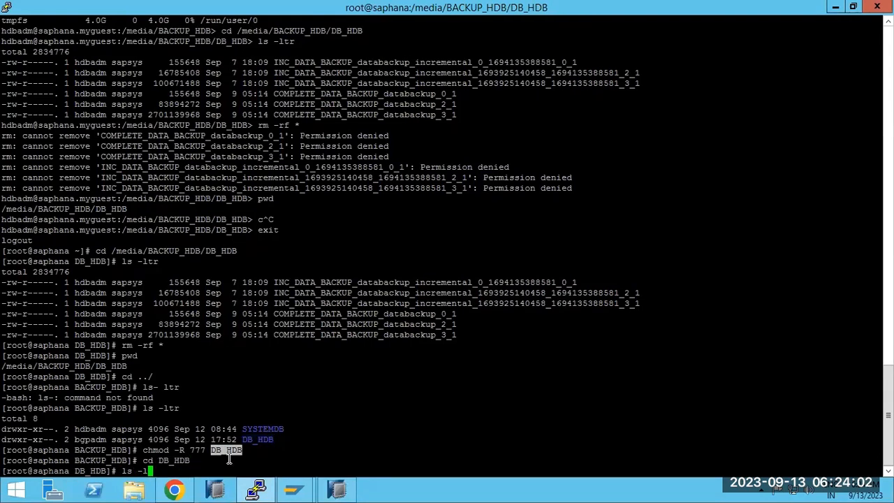
{"action": "type", "text": "tr"}
{"action": "key", "text": "Return"}
Select the new complete backup file lines in the listing.
{"action": "left_click_drag", "start_coordinate": [274, 408], "coordinate": [482, 466]}
{"action": "left_click_drag", "start_coordinate": [4, 408], "coordinate": [302, 472]}
{"action": "left_click", "coordinate": [336, 489]}
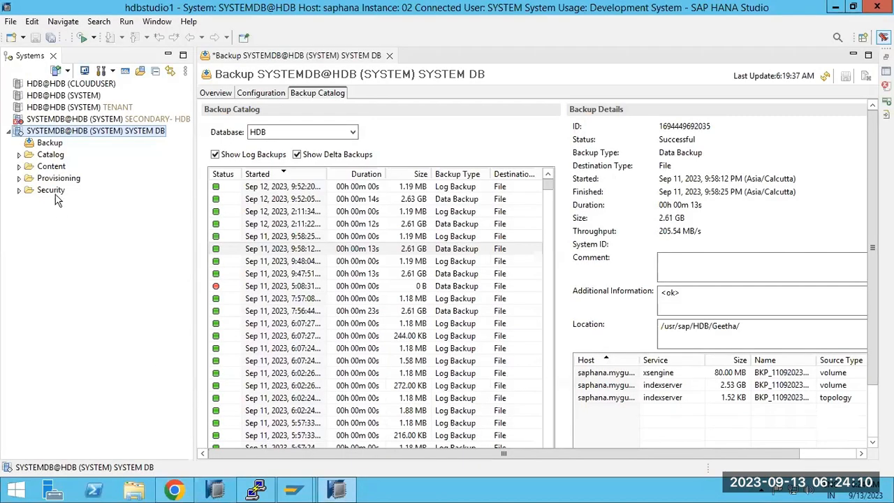
Start Recover Tenant Database for HDB, keeping recovery to the most recent state.
{"action": "right_click", "coordinate": [56, 135]}
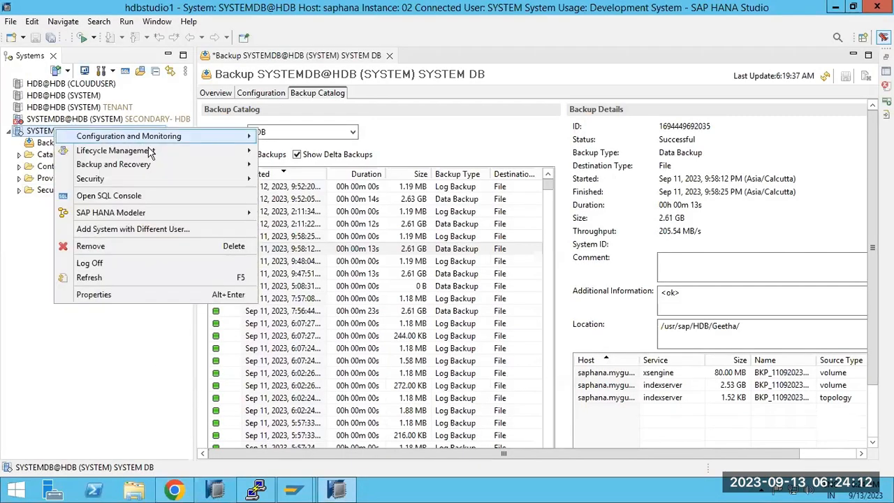
{"action": "mouse_move", "coordinate": [203, 165]}
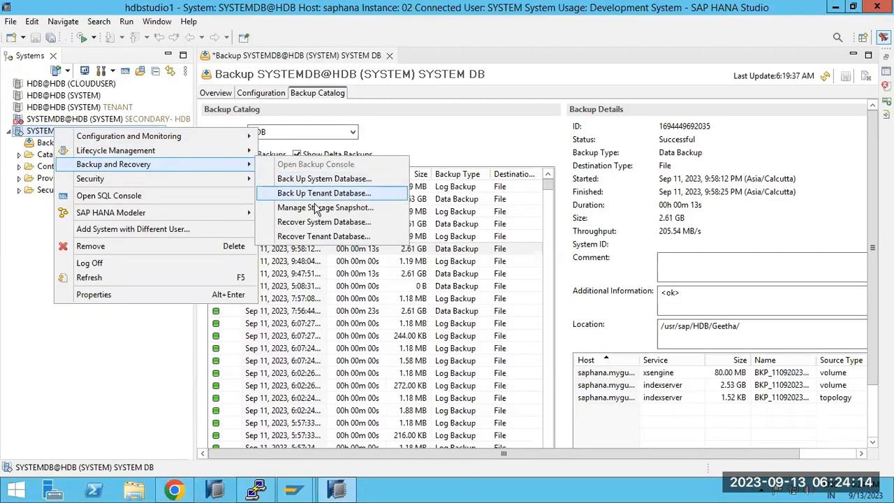
{"action": "left_click", "coordinate": [321, 238]}
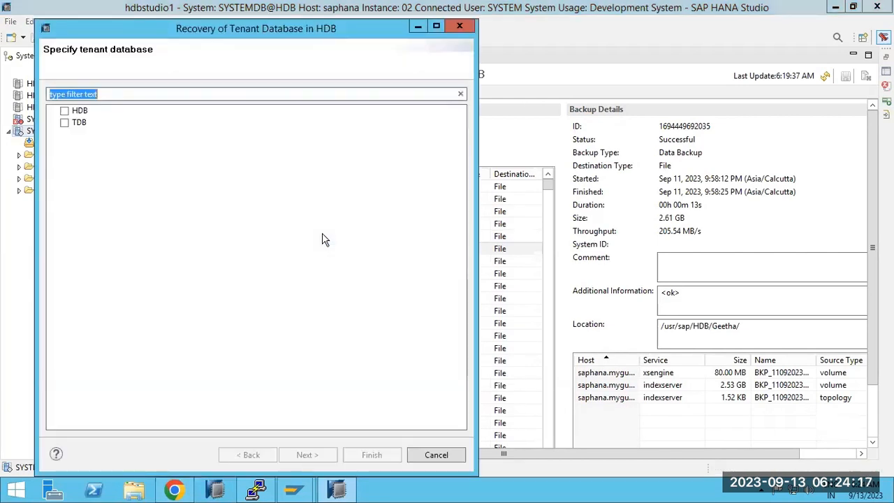
{"action": "left_click", "coordinate": [64, 110]}
{"action": "left_click", "coordinate": [294, 454]}
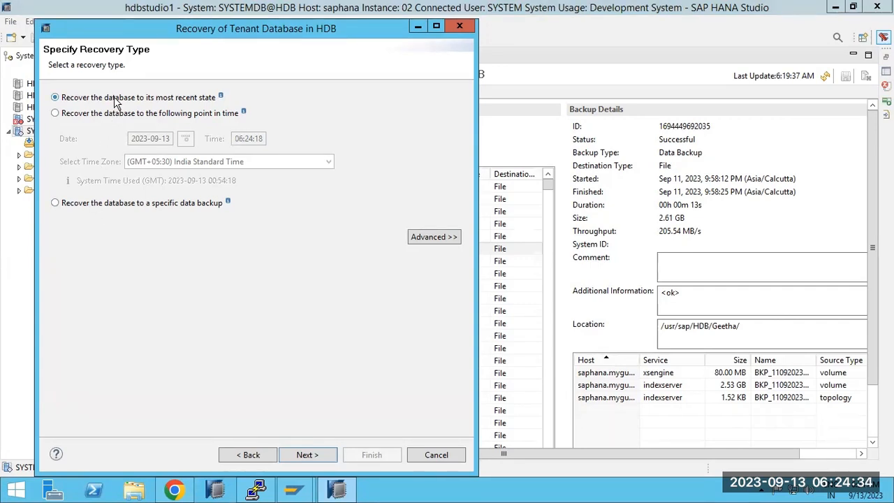
{"action": "left_click", "coordinate": [308, 456]}
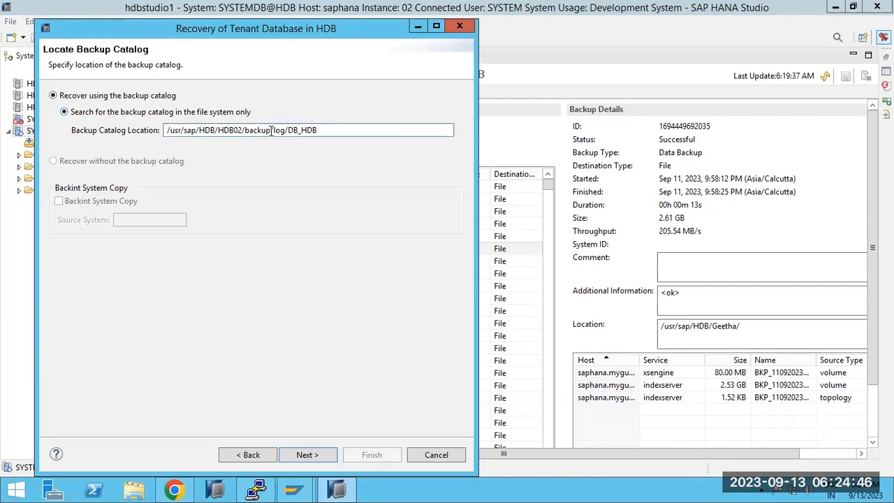
Run pwd to confirm the current backup directory is /media/BACKUP_HDB/DB_HDB.
{"action": "left_click", "coordinate": [256, 489]}
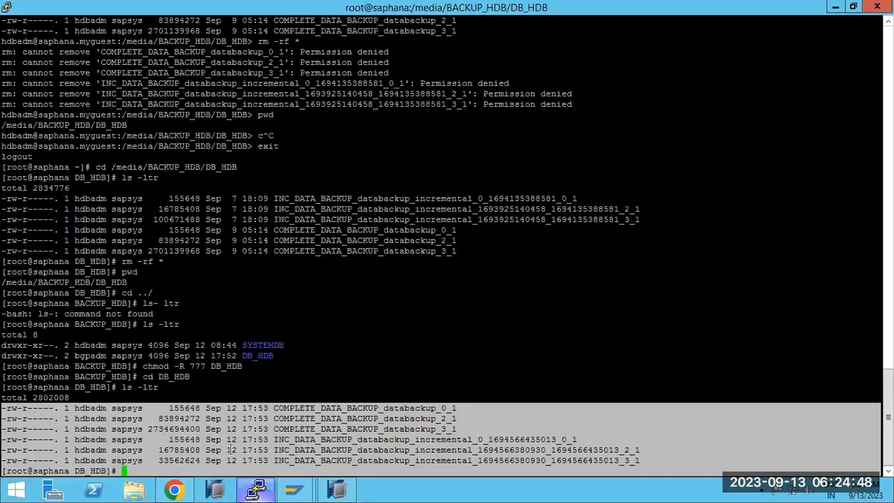
{"action": "left_click", "coordinate": [183, 407]}
{"action": "type", "text": "pw"}
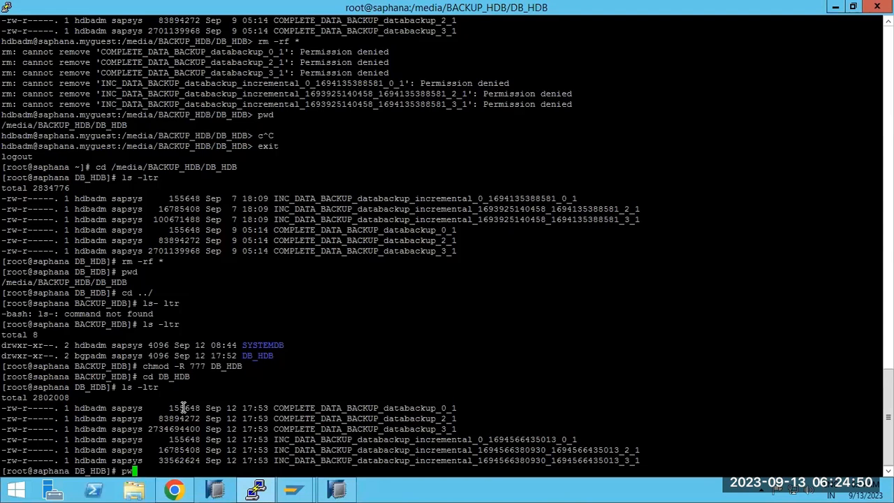
{"action": "type", "text": "d"}
{"action": "key", "text": "Return"}
{"action": "double_click", "coordinate": [84, 460]}
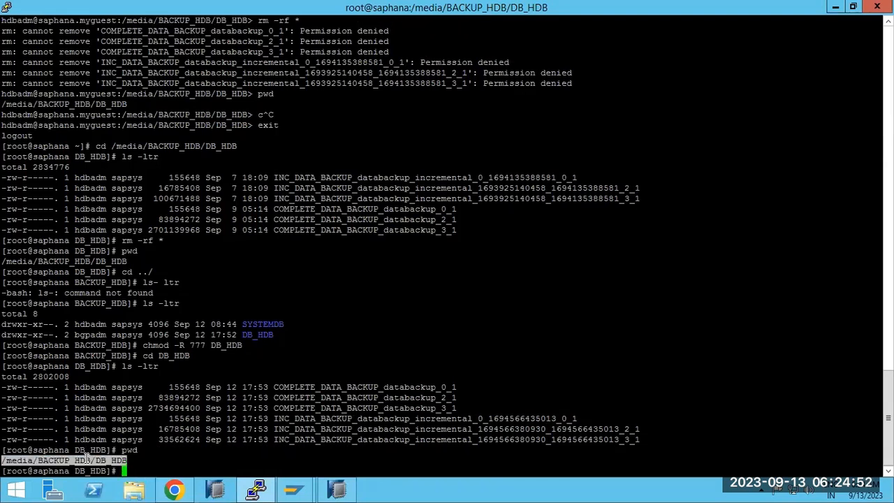
Continue past the backup catalog location and agree to stop the HDB tenant.
{"action": "left_click", "coordinate": [336, 489]}
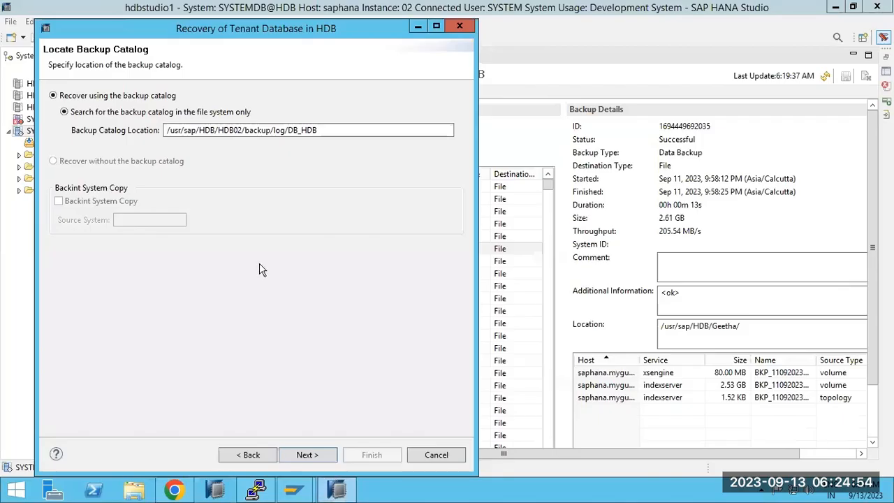
{"action": "double_click", "coordinate": [325, 131]}
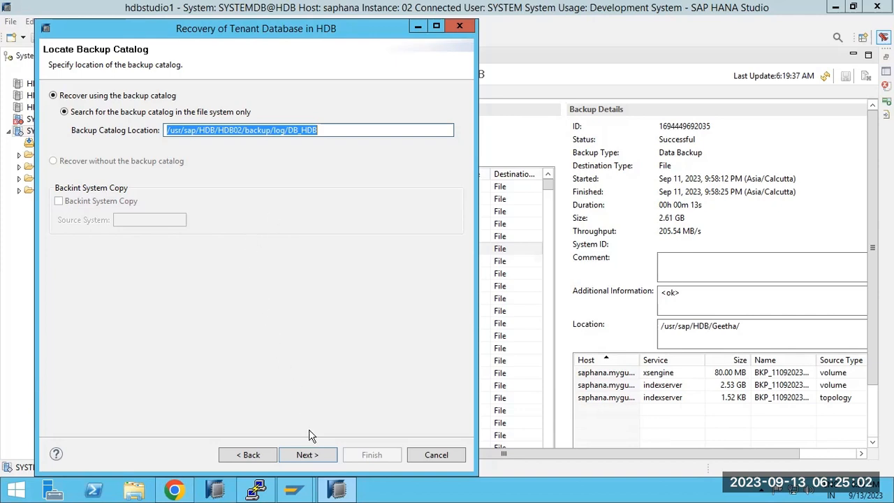
{"action": "left_click", "coordinate": [315, 456]}
{"action": "left_click", "coordinate": [305, 266]}
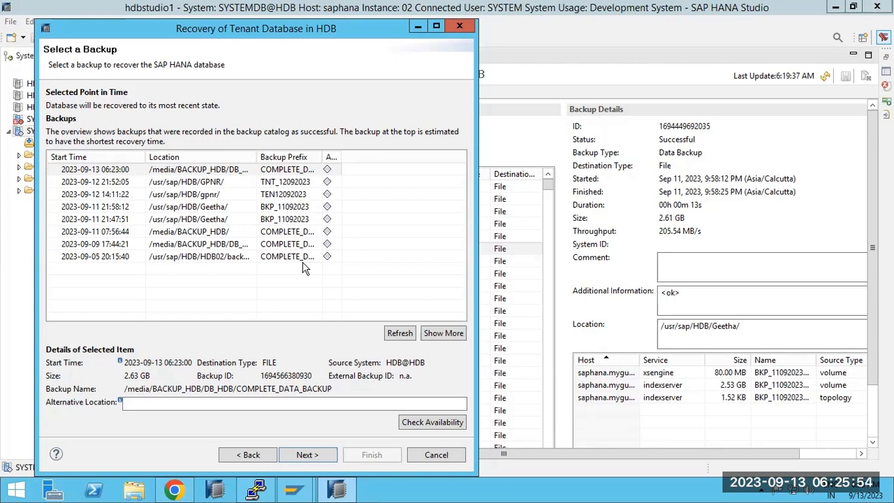
{"action": "left_click_drag", "start_coordinate": [324, 157], "coordinate": [389, 157]}
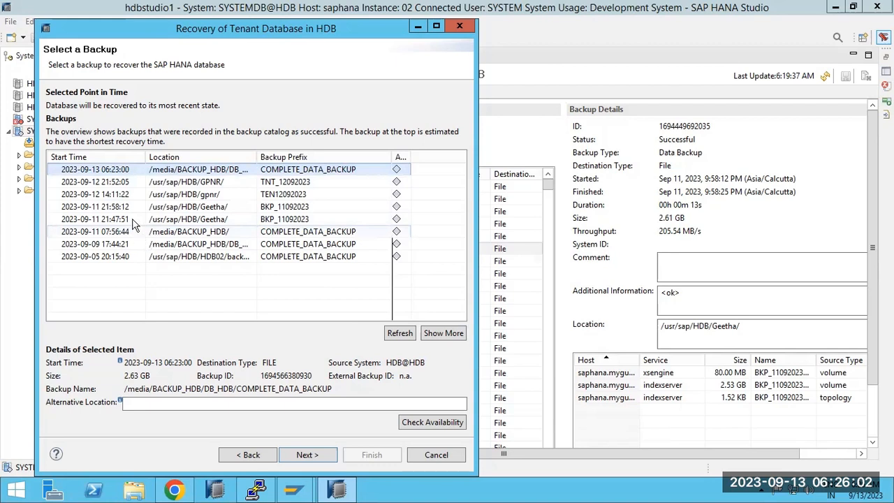
{"action": "left_click", "coordinate": [160, 185]}
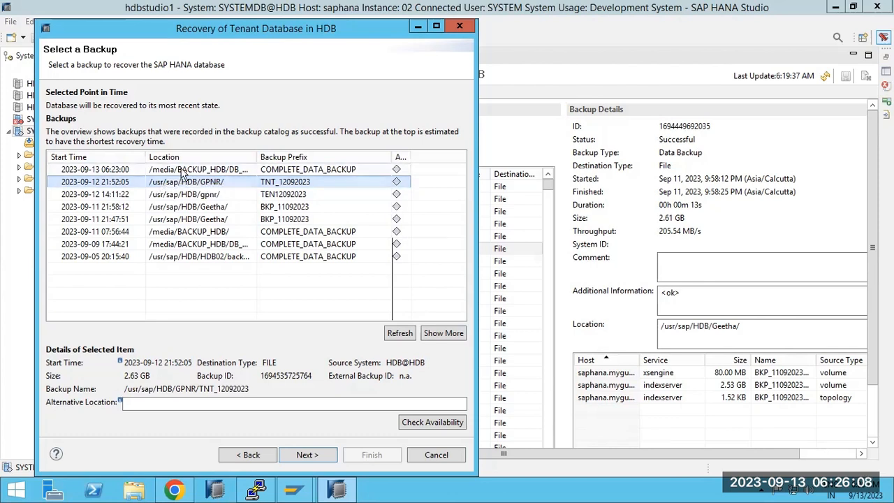
{"action": "left_click", "coordinate": [180, 171]}
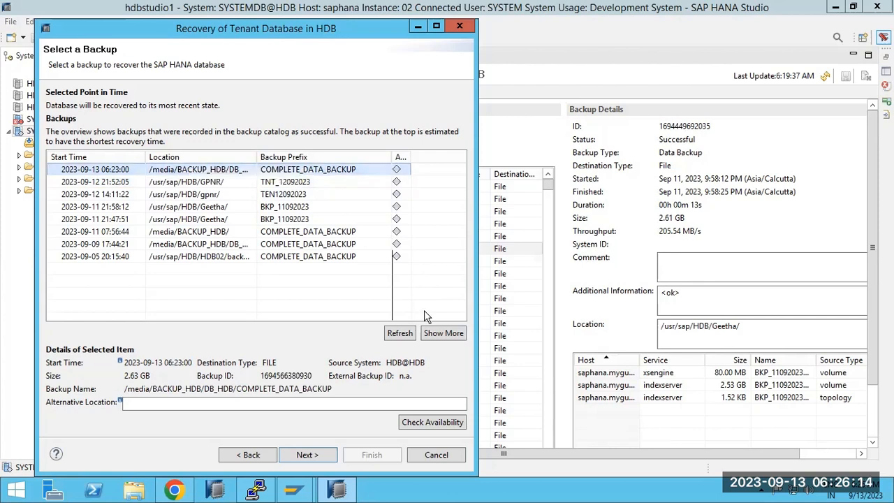
{"action": "left_click", "coordinate": [436, 333]}
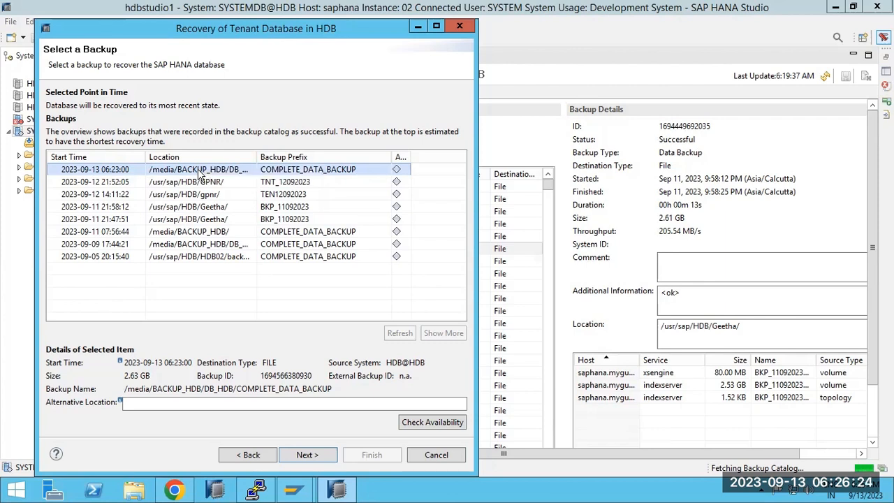
{"action": "left_click", "coordinate": [305, 455]}
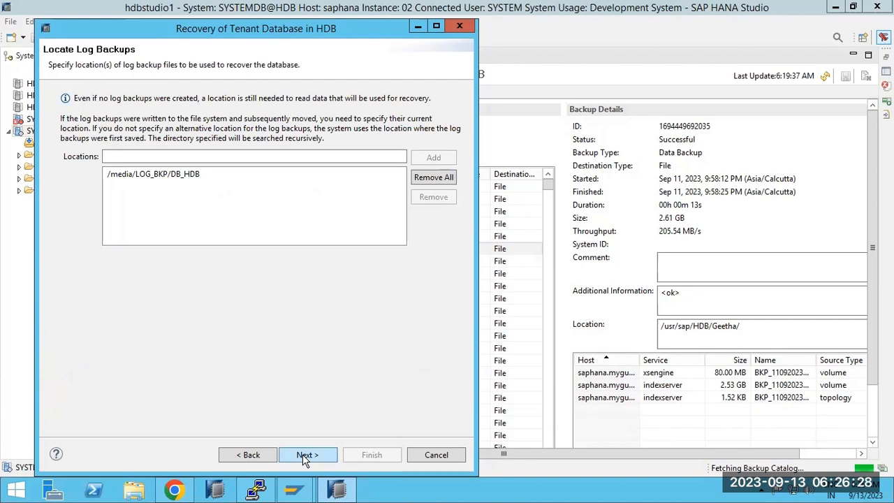
Select /media/LOG_BKP/DB_HDB as log location, keep delta backups, and reach the review.
{"action": "left_click", "coordinate": [171, 175]}
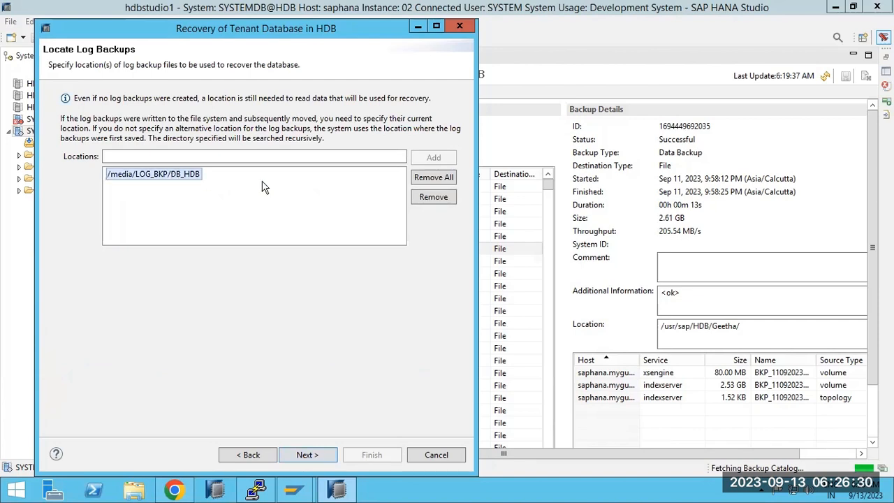
{"action": "left_click", "coordinate": [302, 453]}
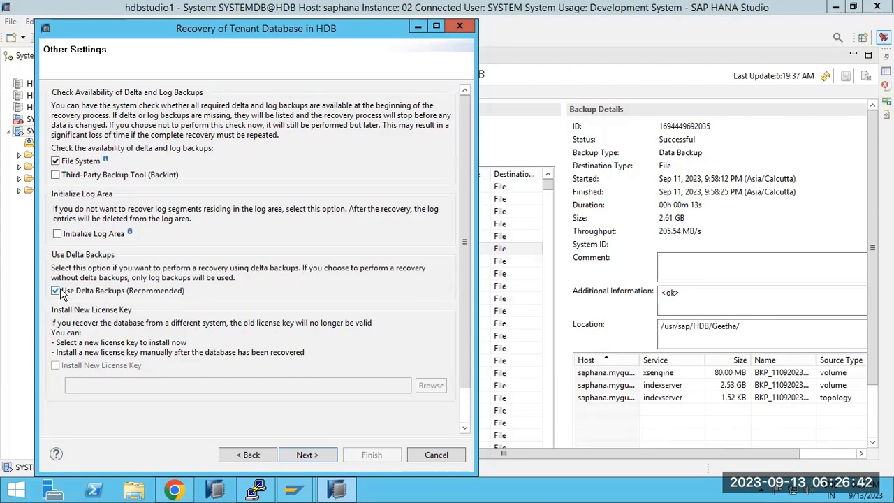
{"action": "left_click", "coordinate": [319, 455]}
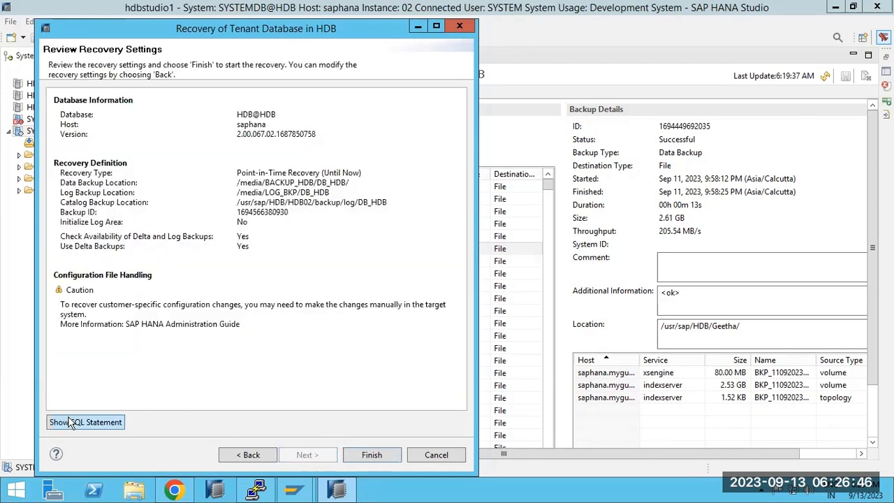
Review the summary's data backup path, backup ID and log backup location.
{"action": "left_click", "coordinate": [261, 183]}
{"action": "left_click_drag", "start_coordinate": [261, 183], "coordinate": [336, 183]}
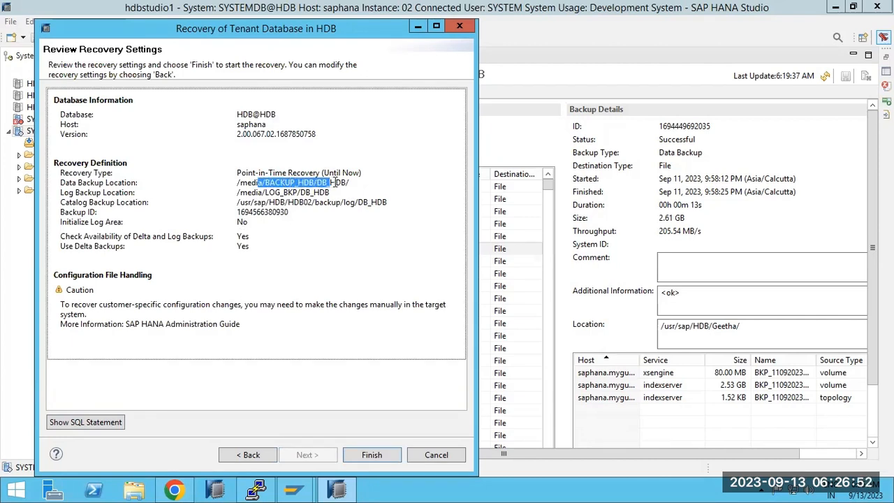
{"action": "left_click_drag", "start_coordinate": [261, 211], "coordinate": [283, 215]}
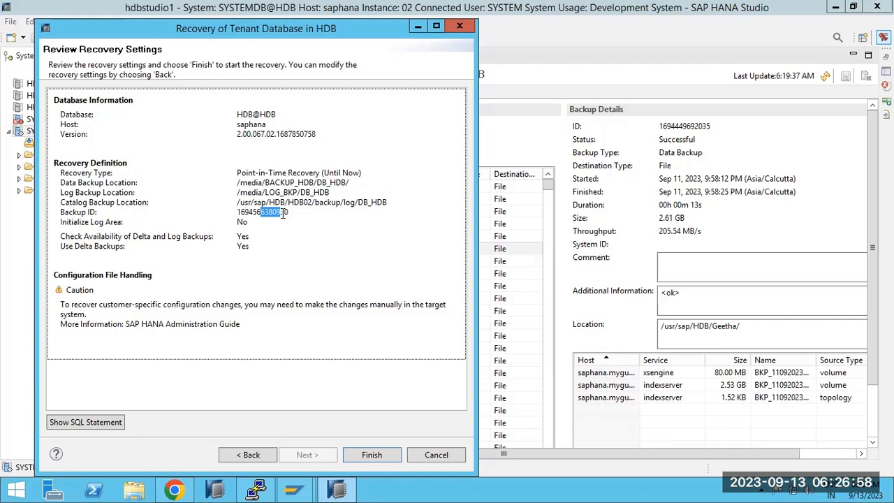
{"action": "left_click", "coordinate": [248, 210]}
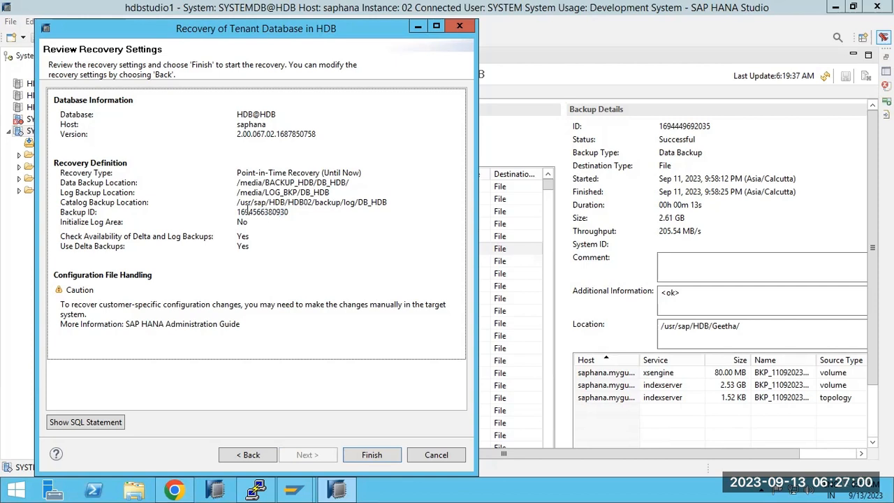
{"action": "left_click_drag", "start_coordinate": [288, 192], "coordinate": [372, 203]}
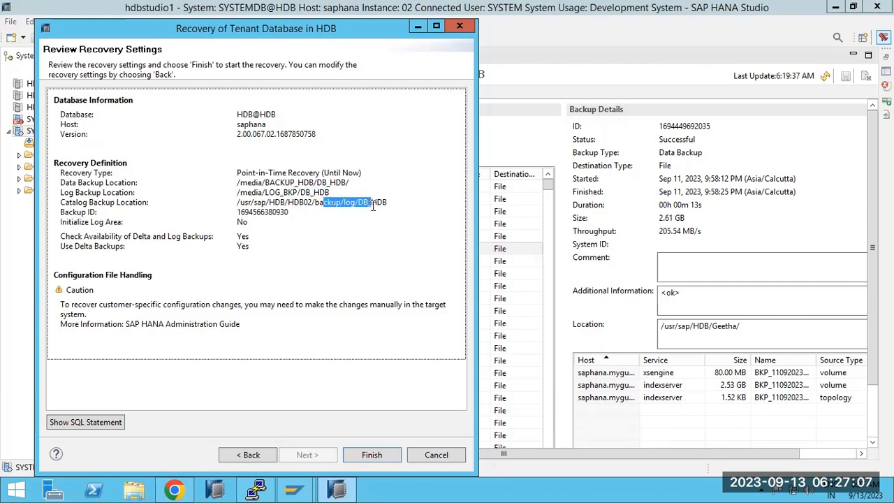
Step back through the wizard pages to Locate Backup Catalog.
{"action": "left_click", "coordinate": [246, 455]}
{"action": "left_click", "coordinate": [245, 455]}
{"action": "left_click", "coordinate": [246, 454]}
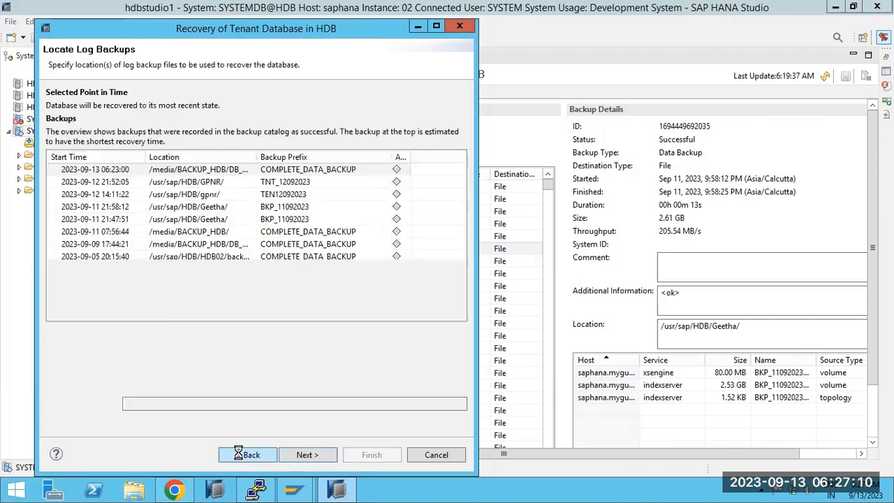
{"action": "left_click", "coordinate": [239, 455]}
{"action": "left_click", "coordinate": [240, 455]}
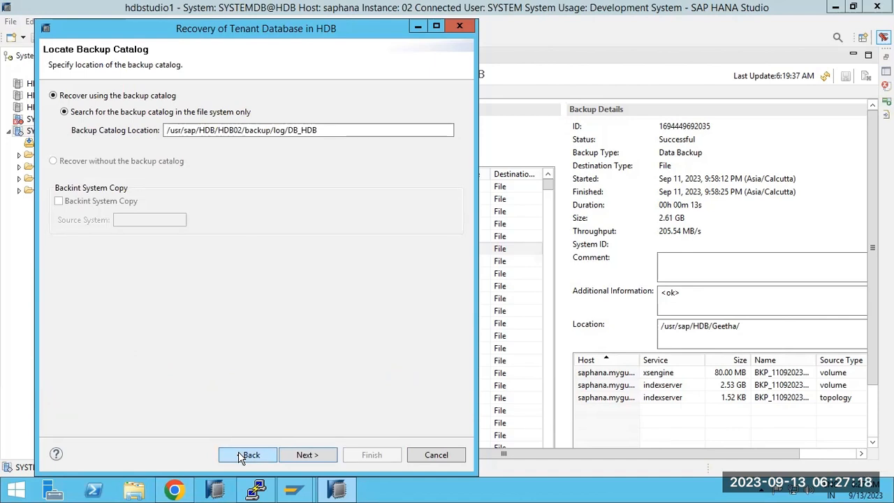
Set recovery to a specific data backup via the catalog, then step back to the location page.
{"action": "left_click", "coordinate": [241, 456]}
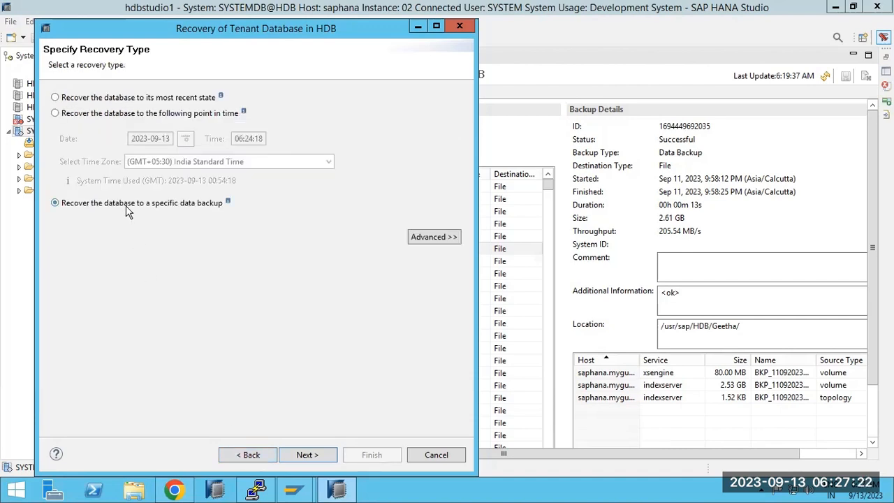
{"action": "left_click", "coordinate": [320, 455]}
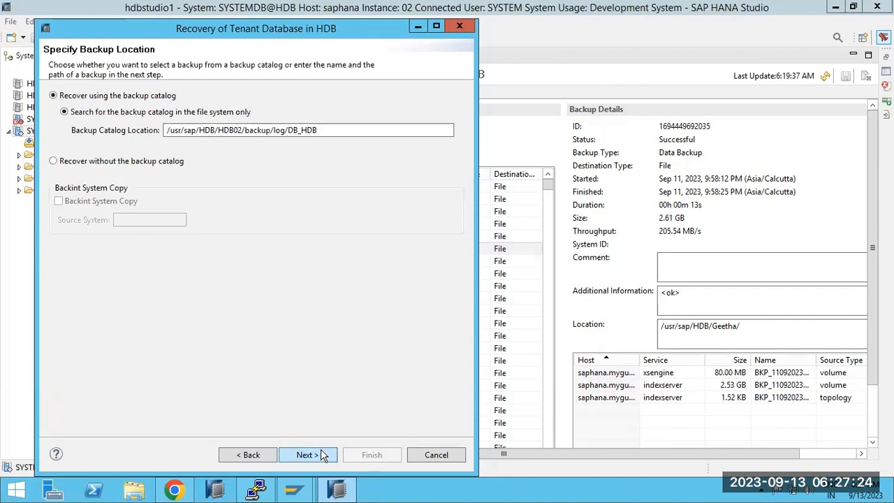
{"action": "left_click", "coordinate": [307, 455]}
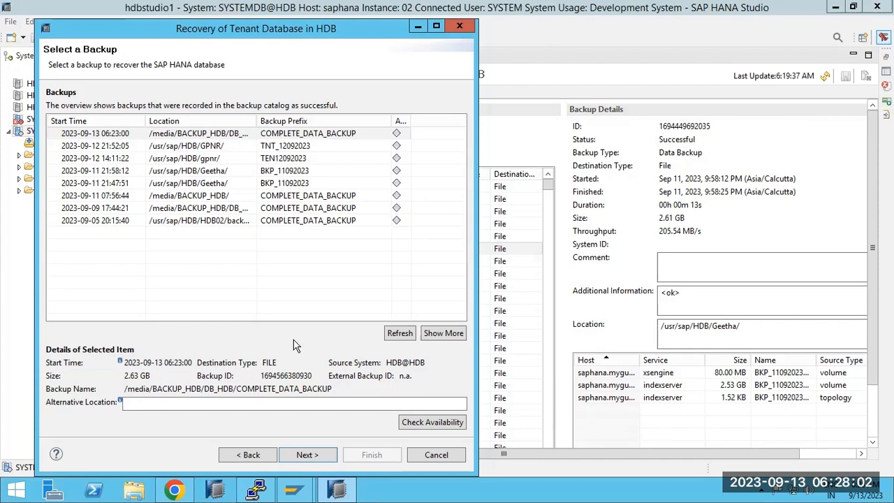
{"action": "left_click", "coordinate": [248, 455]}
{"action": "left_click", "coordinate": [248, 455]}
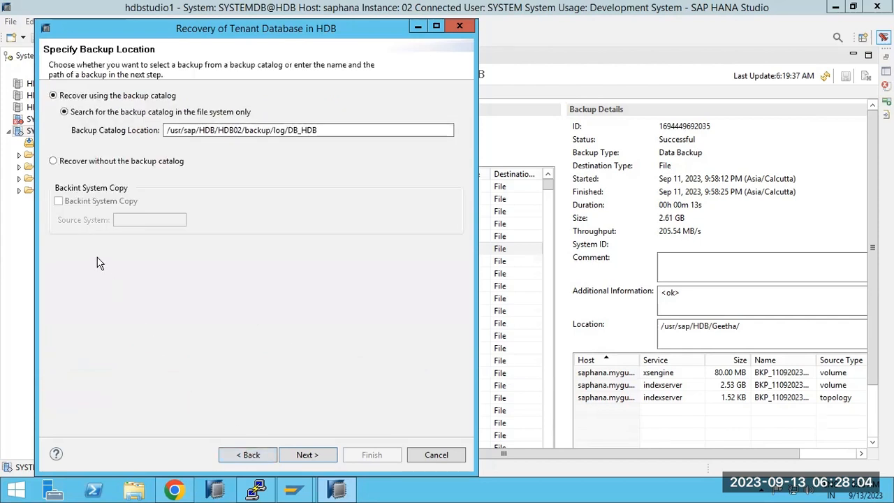
Recover without the catalog, replacing prefix COMPLETE_DATA_BACKUP with INC_DATA_BACKUP copied from the listing.
{"action": "left_click", "coordinate": [80, 163]}
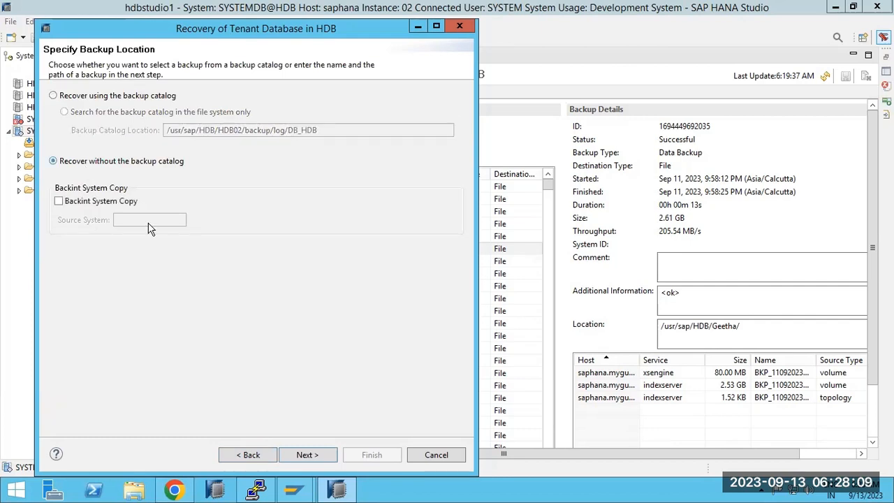
{"action": "left_click", "coordinate": [308, 461]}
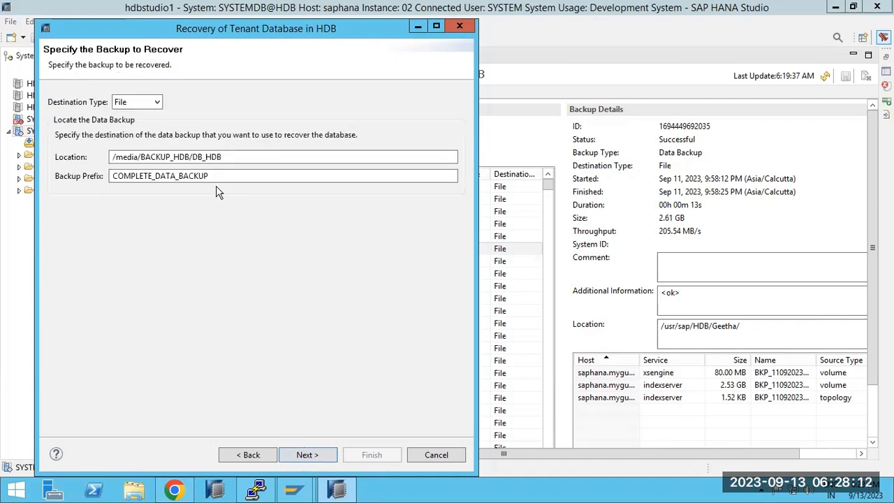
{"action": "left_click", "coordinate": [257, 490]}
{"action": "left_click_drag", "start_coordinate": [274, 418], "coordinate": [351, 419]}
{"action": "left_click", "coordinate": [336, 489]}
{"action": "left_click", "coordinate": [137, 179]}
{"action": "double_click", "coordinate": [136, 179]}
{"action": "type", "text": "INC_DATA_BACKUP"}
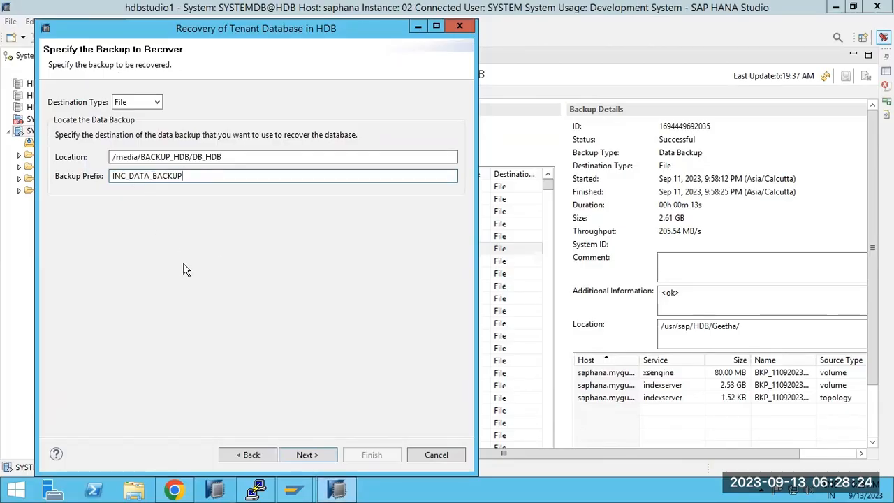
Advance through the remaining pages and start the tenant recovery.
{"action": "left_click", "coordinate": [317, 455]}
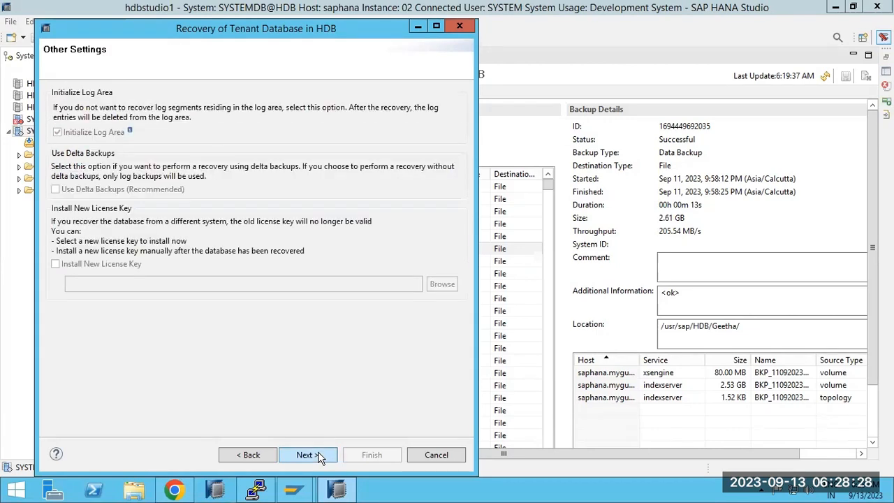
{"action": "left_click", "coordinate": [318, 456]}
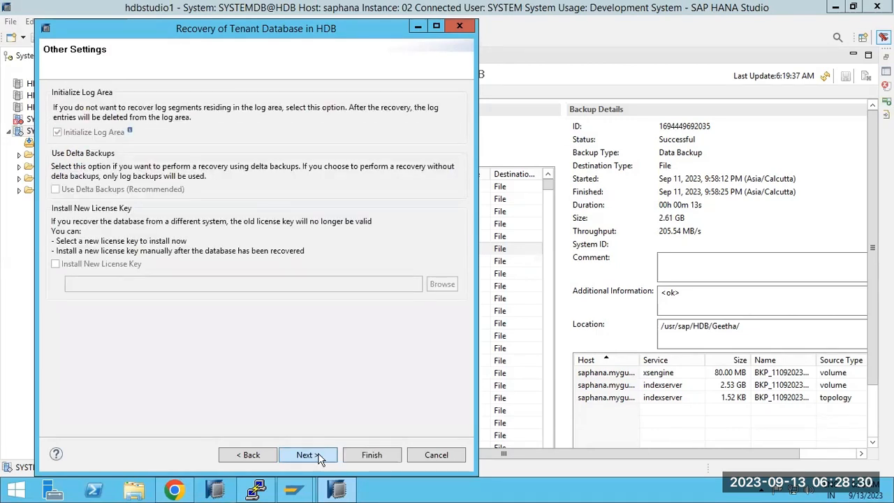
{"action": "left_click", "coordinate": [371, 455]}
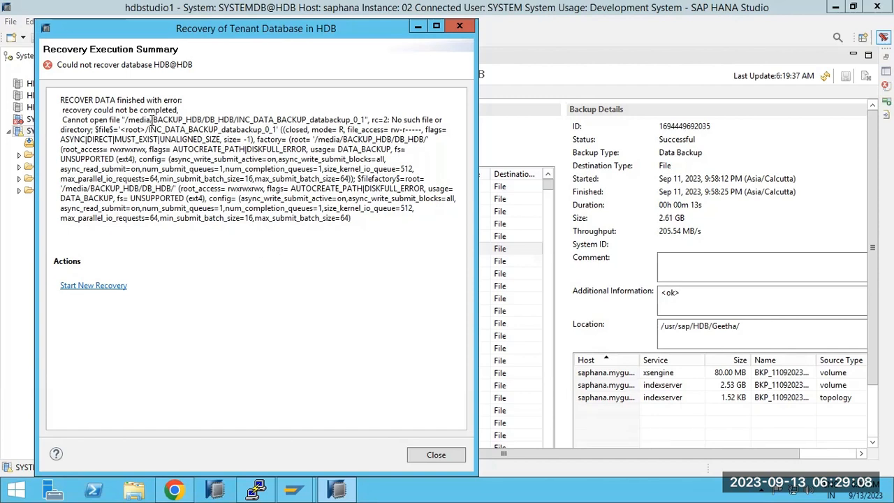
Highlight the missing file INC_DATA_BACKUP_databackup_0_1 in the recovery error message.
{"action": "left_click_drag", "start_coordinate": [237, 121], "coordinate": [312, 120]}
Compare PuTTY's DB_HDB backup file listing with the file name the recovery error reports missing.
{"action": "left_click", "coordinate": [257, 491]}
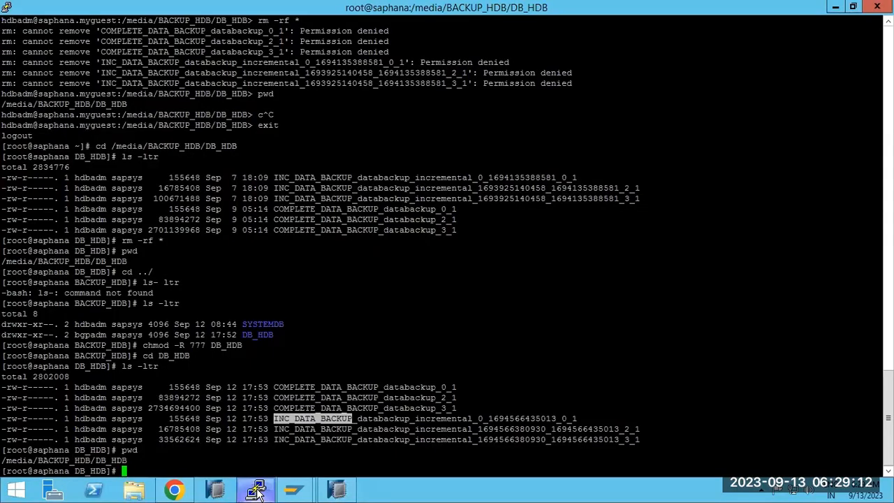
{"action": "left_click", "coordinate": [257, 491]}
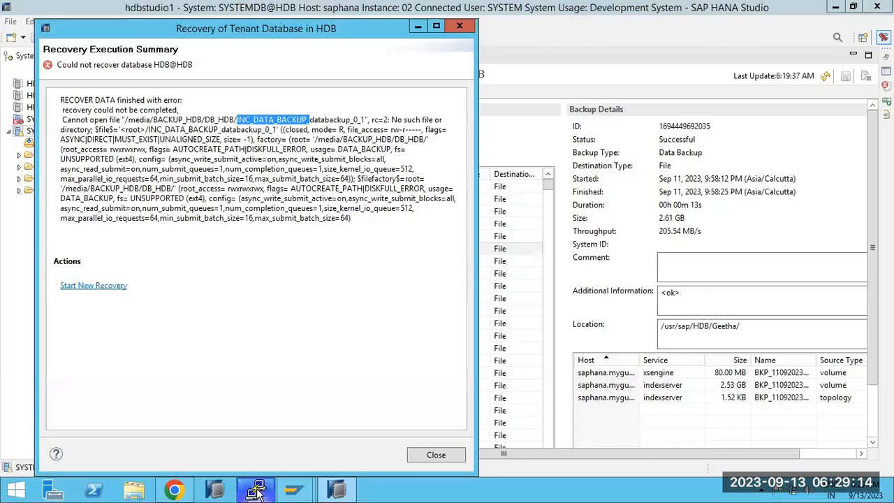
{"action": "left_click", "coordinate": [257, 491]}
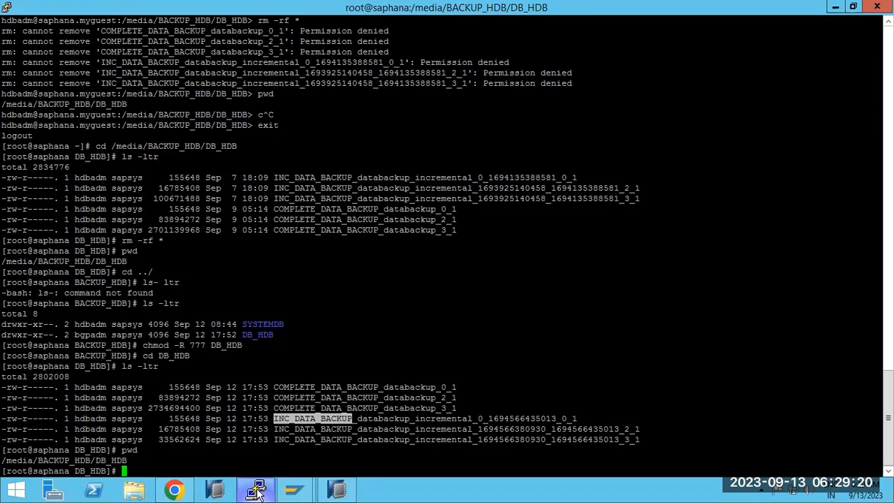
{"action": "left_click", "coordinate": [257, 491]}
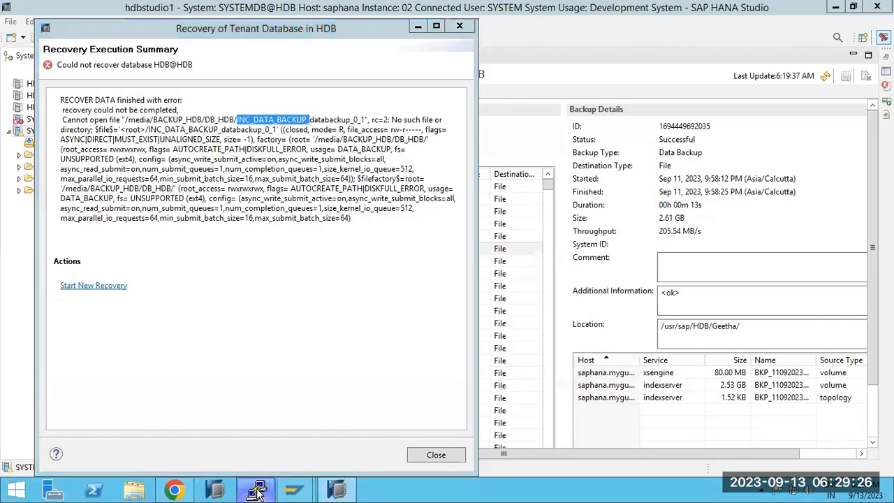
{"action": "left_click", "coordinate": [257, 491]}
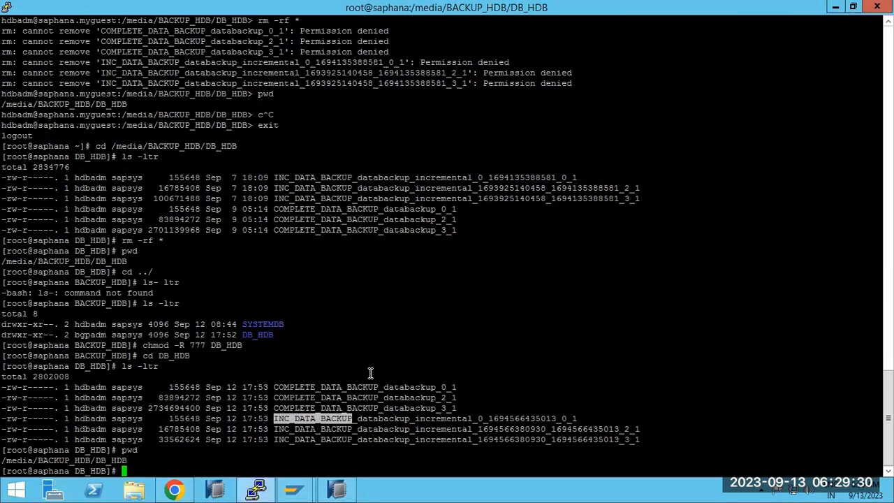
{"action": "left_click_drag", "start_coordinate": [457, 386], "coordinate": [450, 386]}
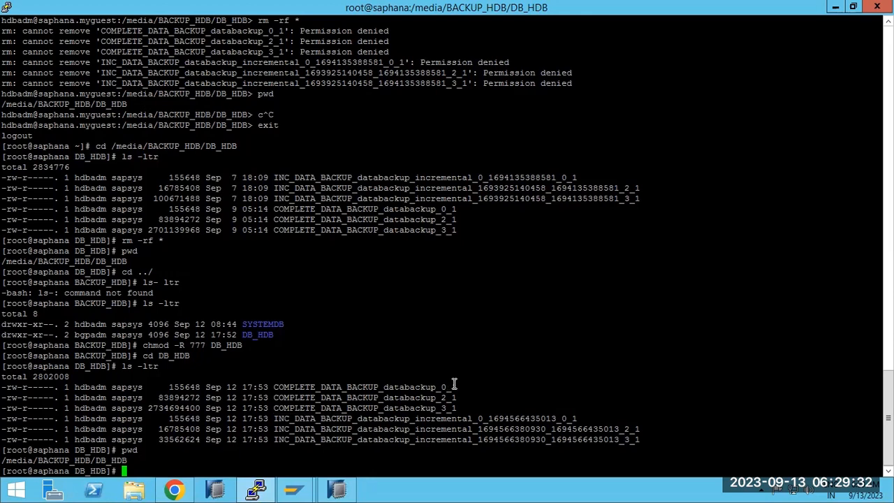
{"action": "double_click", "coordinate": [315, 418]}
{"action": "key", "text": "ctrl+c"}
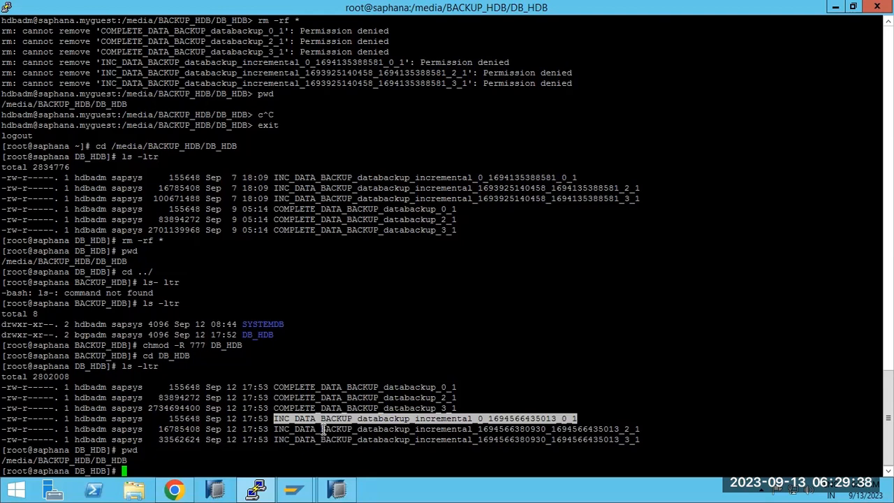
{"action": "left_click", "coordinate": [324, 429]}
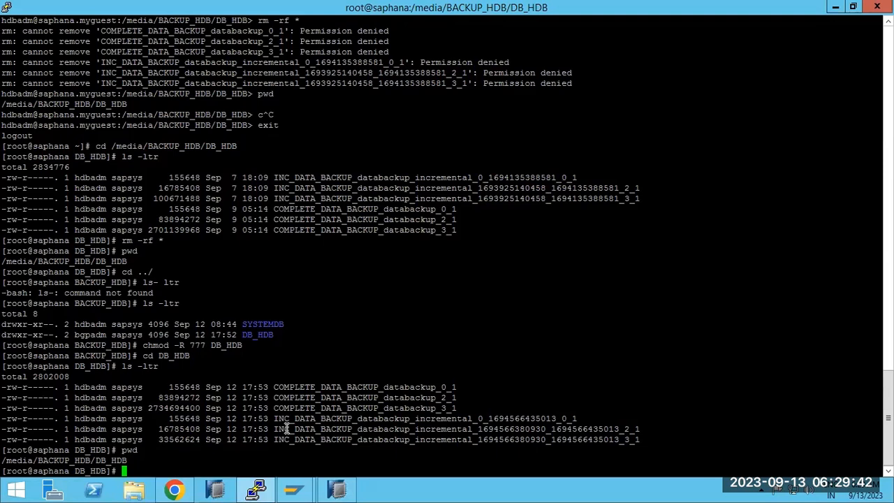
Rename the first incremental backup file to INC_DATA_BACKUP_databackup_0_1, the name the error expected.
{"action": "type", "text": "mv"}
{"action": "double_click", "coordinate": [286, 420]}
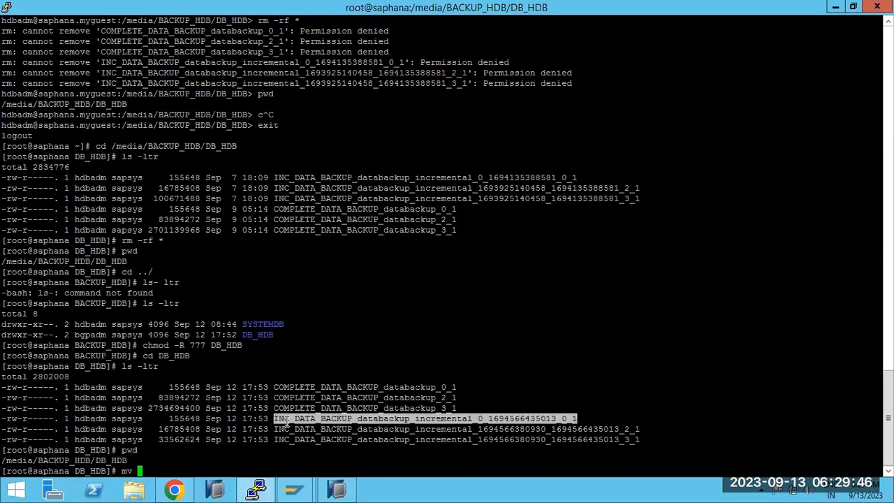
{"action": "right_click", "coordinate": [286, 421]}
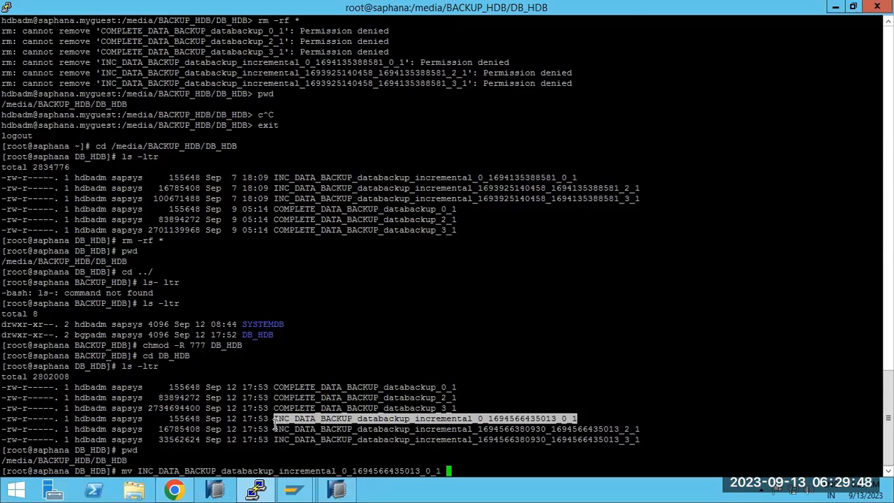
{"action": "left_click", "coordinate": [336, 489]}
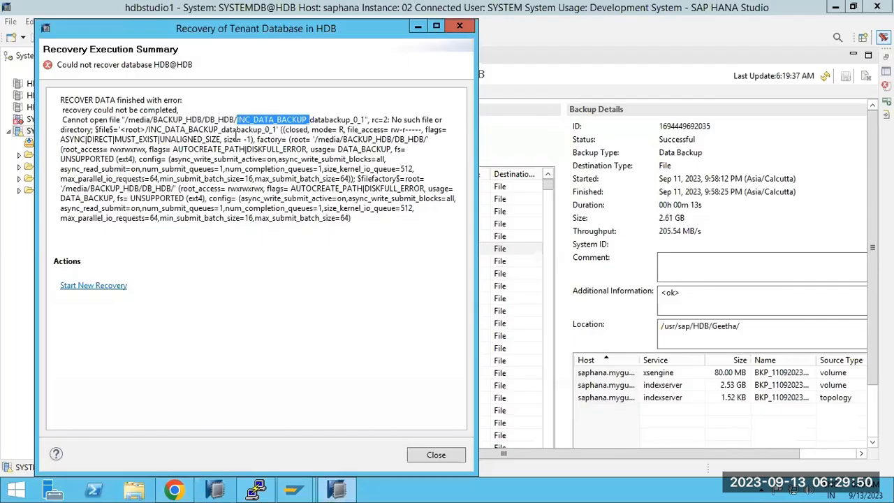
{"action": "left_click", "coordinate": [237, 119]}
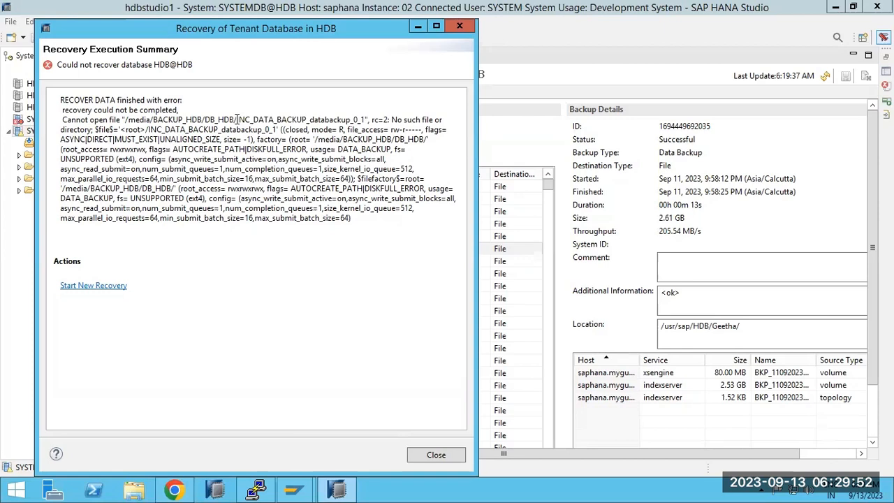
{"action": "left_click_drag", "start_coordinate": [236, 120], "coordinate": [368, 120]}
{"action": "key", "text": "ctrl+c"}
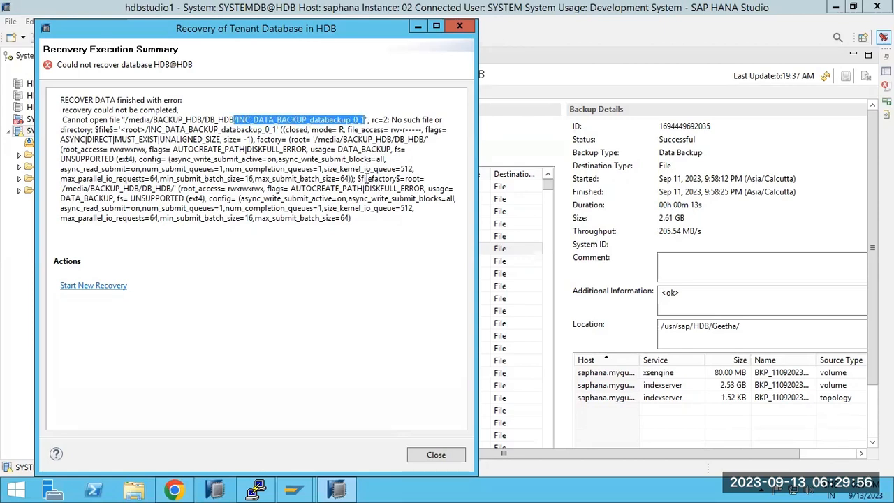
{"action": "left_click", "coordinate": [257, 489]}
{"action": "right_click", "coordinate": [381, 342]}
{"action": "key", "text": "Left"}
{"action": "key", "text": "Left"}
{"action": "key", "text": "Left"}
{"action": "key", "text": "Left"}
{"action": "key", "text": "Left"}
{"action": "key", "text": "Left"}
{"action": "key", "text": "Left"}
{"action": "key", "text": "Left"}
{"action": "key", "text": "Left"}
{"action": "key", "text": "Left"}
{"action": "key", "text": "Left"}
{"action": "key", "text": "Left"}
{"action": "key", "text": "Left"}
{"action": "key", "text": "Left"}
{"action": "key", "text": "Left"}
{"action": "key", "text": "Left"}
{"action": "key", "text": "Left"}
{"action": "key", "text": "Left"}
{"action": "key", "text": "Left"}
{"action": "key", "text": "Left"}
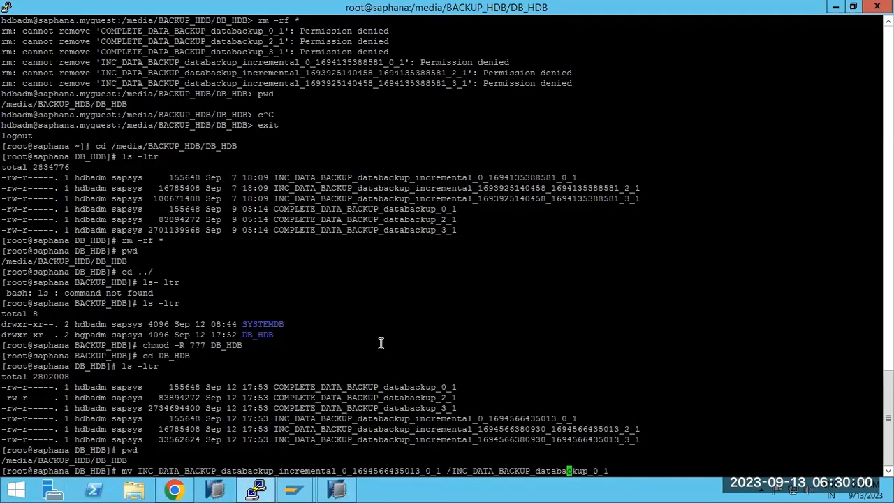
{"action": "key", "text": "Left"}
{"action": "key", "text": "Left"}
{"action": "key", "text": "Left"}
{"action": "key", "text": "BackSpace"}
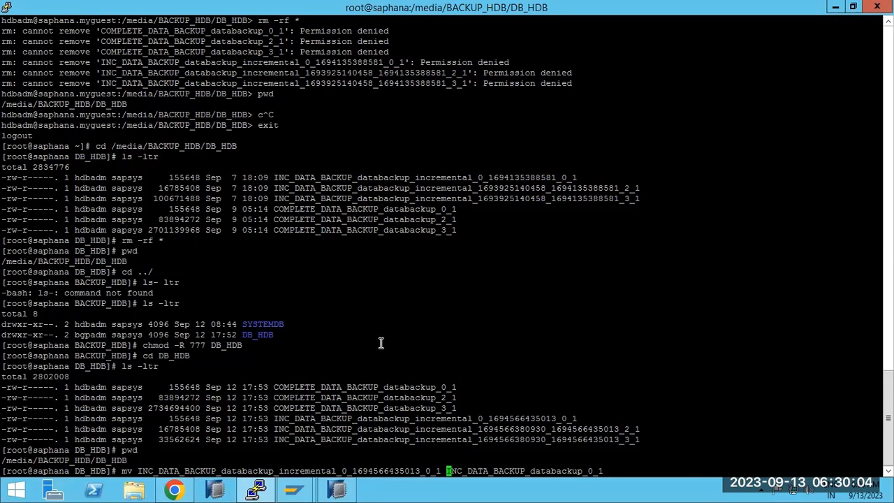
{"action": "key", "text": "Return"}
Rename the second incremental backup file to INC_DATA_BACKUP_databackup_2_1.
{"action": "type", "text": "mv"}
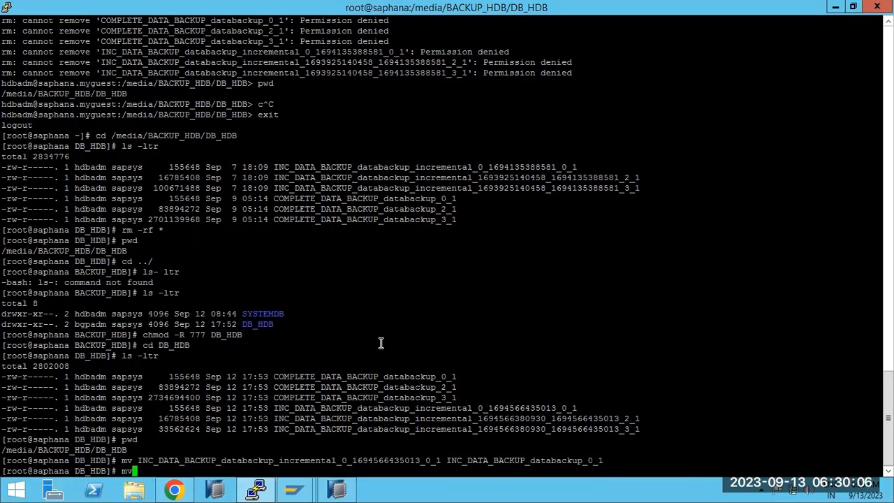
{"action": "double_click", "coordinate": [419, 418]}
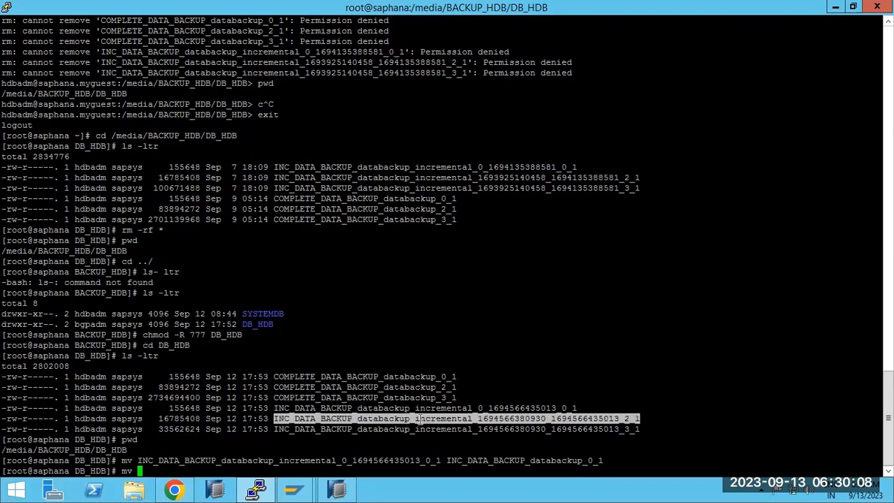
{"action": "right_click", "coordinate": [455, 379]}
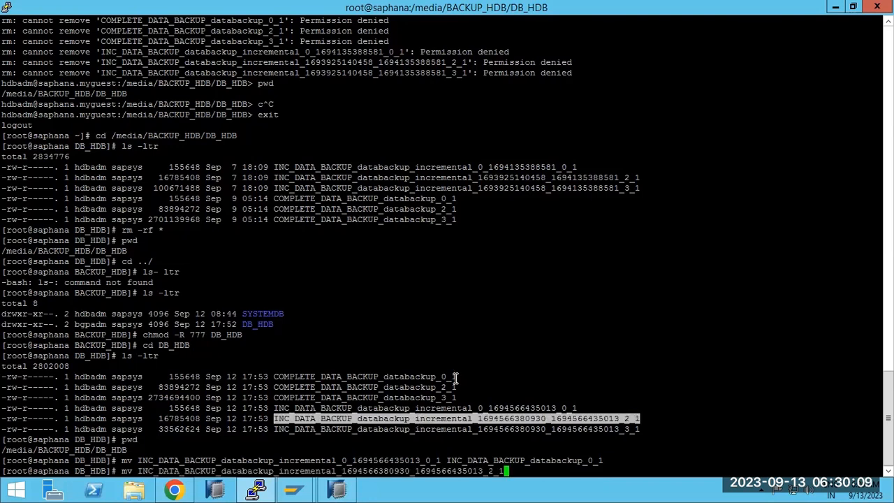
{"action": "double_click", "coordinate": [535, 461]}
{"action": "right_click", "coordinate": [613, 418]}
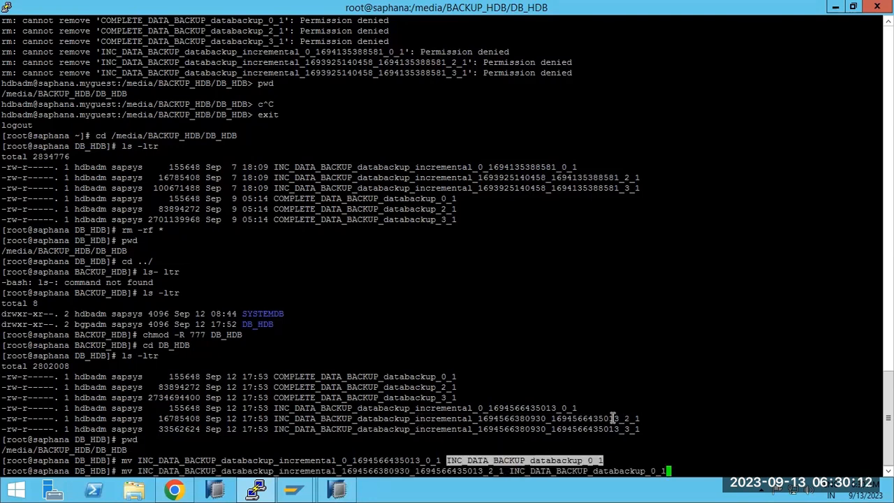
{"action": "key", "text": "Left"}
{"action": "key", "text": "Left"}
{"action": "key", "text": "BackSpace"}
{"action": "type", "text": "2"}
{"action": "key", "text": "Return"}
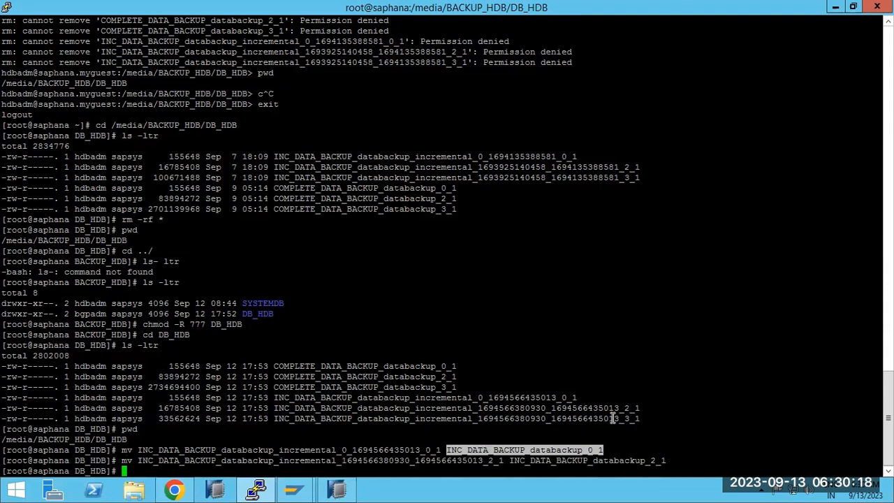
Rename the third incremental file to INC_DATA_BACKUP_databackup_3_1 and list the folder with ls -ltr.
{"action": "type", "text": "mv"}
{"action": "double_click", "coordinate": [428, 419]}
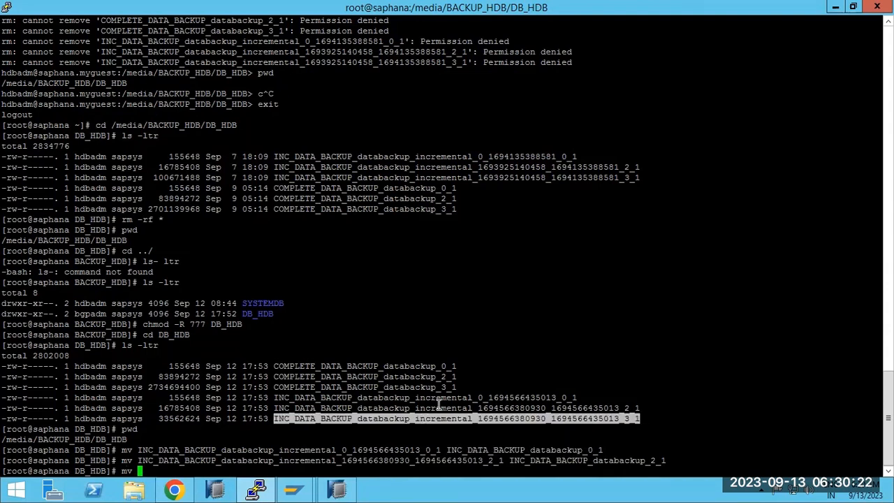
{"action": "right_click", "coordinate": [438, 405]}
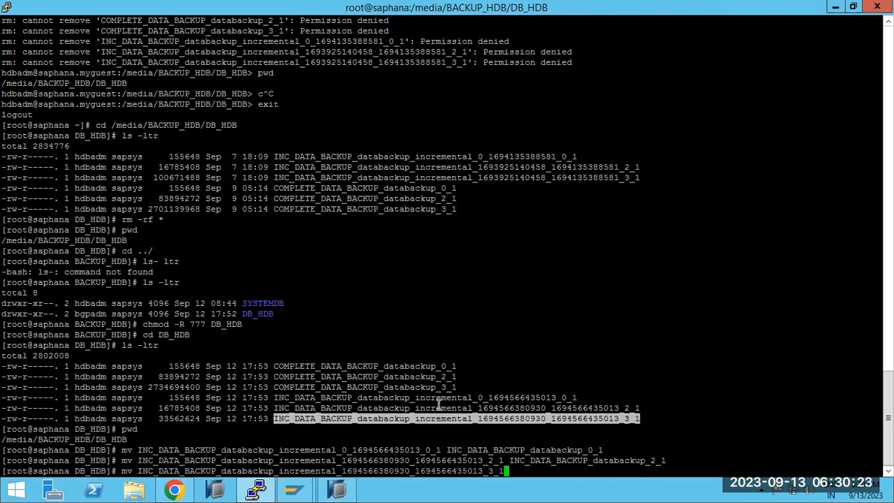
{"action": "double_click", "coordinate": [537, 461]}
{"action": "right_click", "coordinate": [613, 410]}
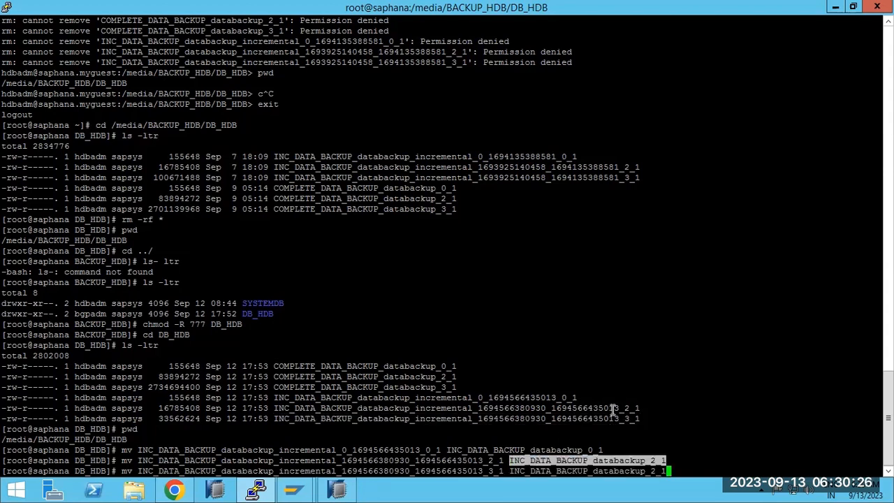
{"action": "key", "text": "Left"}
{"action": "key", "text": "Left"}
{"action": "key", "text": "BackSpace"}
{"action": "type", "text": "3"}
{"action": "key", "text": "Return"}
{"action": "type", "text": "ls -ltr"}
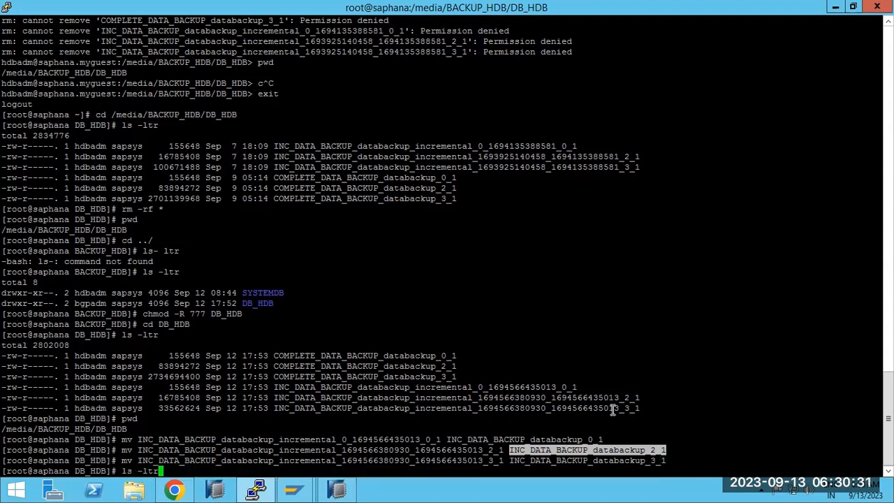
{"action": "key", "text": "Return"}
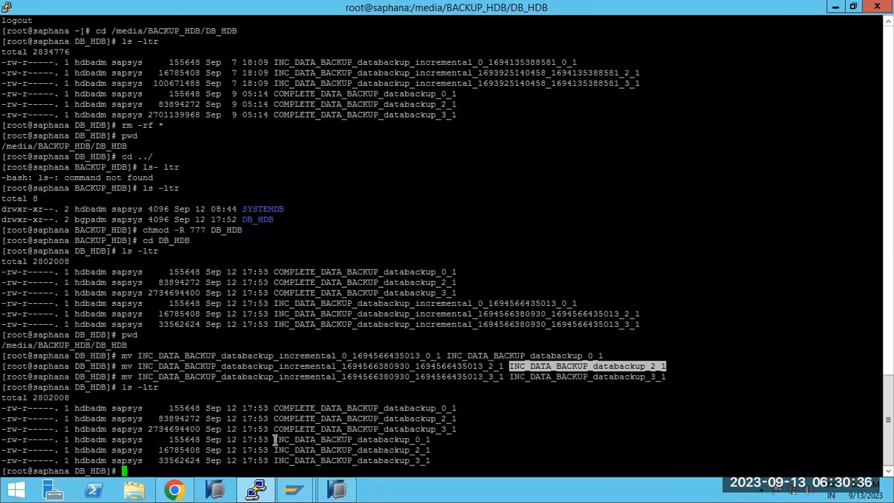
Set up a new HDB recovery to a specific data backup without catalog, prefix INC_DATA_BACKUP.
{"action": "left_click", "coordinate": [336, 489]}
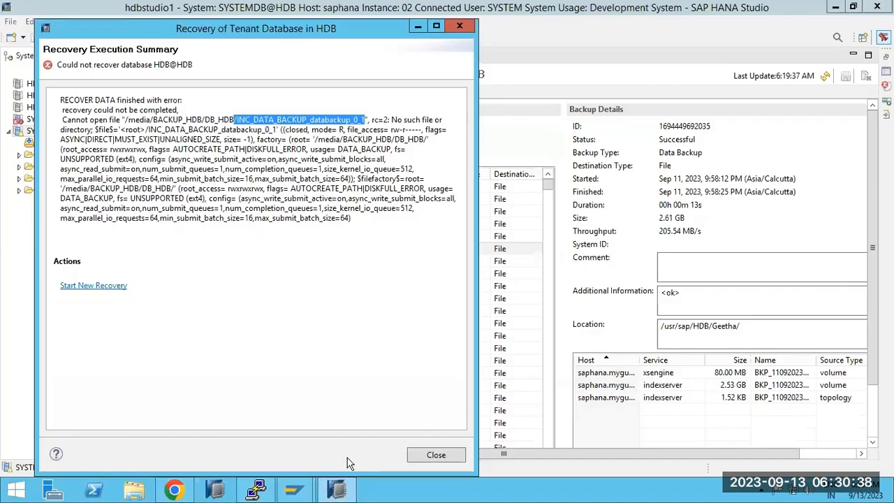
{"action": "left_click", "coordinate": [81, 285]}
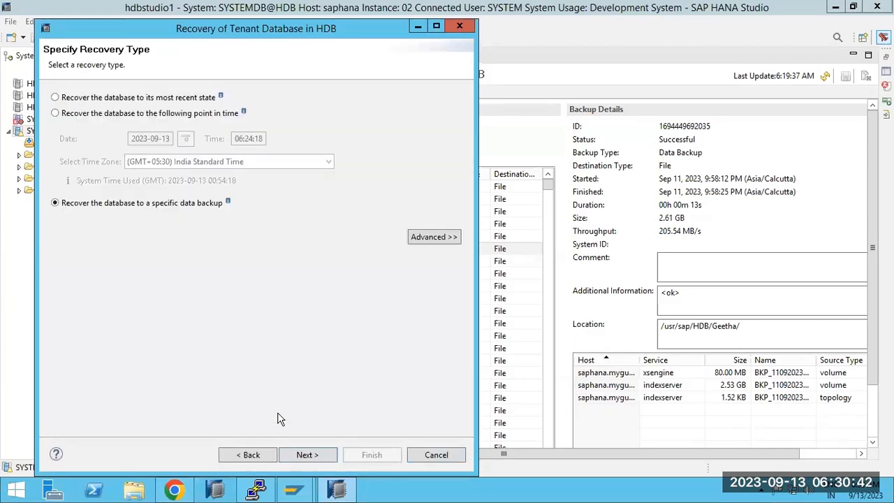
{"action": "left_click", "coordinate": [307, 455]}
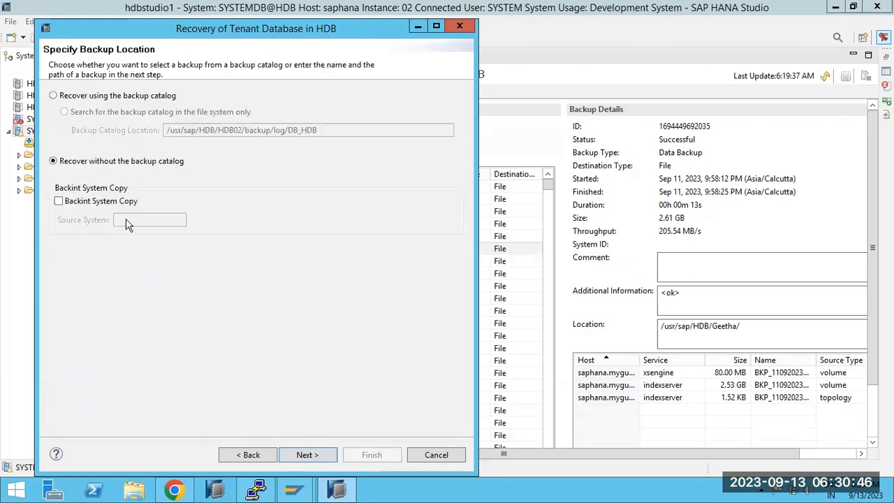
{"action": "left_click", "coordinate": [312, 455]}
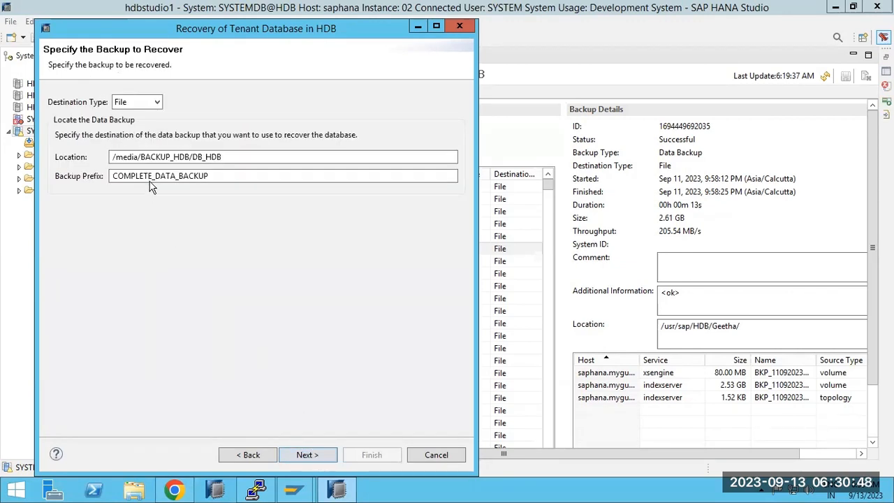
{"action": "double_click", "coordinate": [151, 176]}
{"action": "type", "text": "INC_DATA_BACKUP_databackup_2_1"}
{"action": "left_click_drag", "start_coordinate": [182, 176], "coordinate": [304, 190]}
{"action": "key", "text": "BackSpace"}
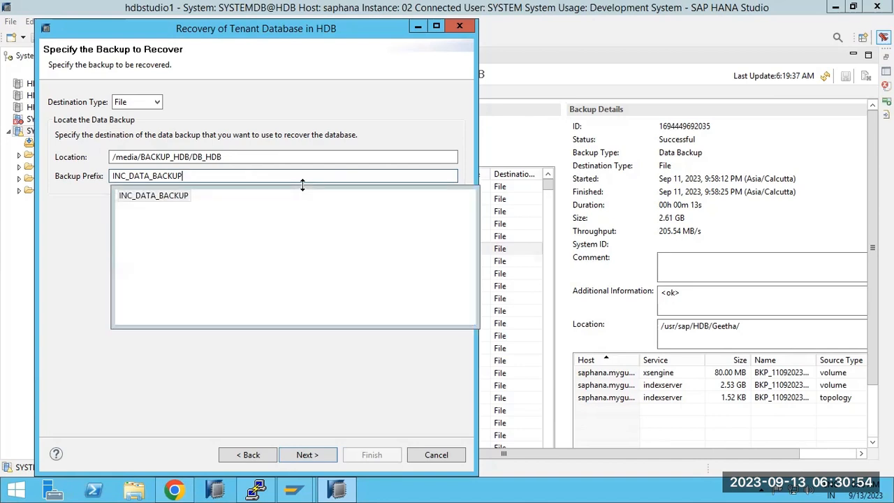
{"action": "left_click", "coordinate": [173, 204]}
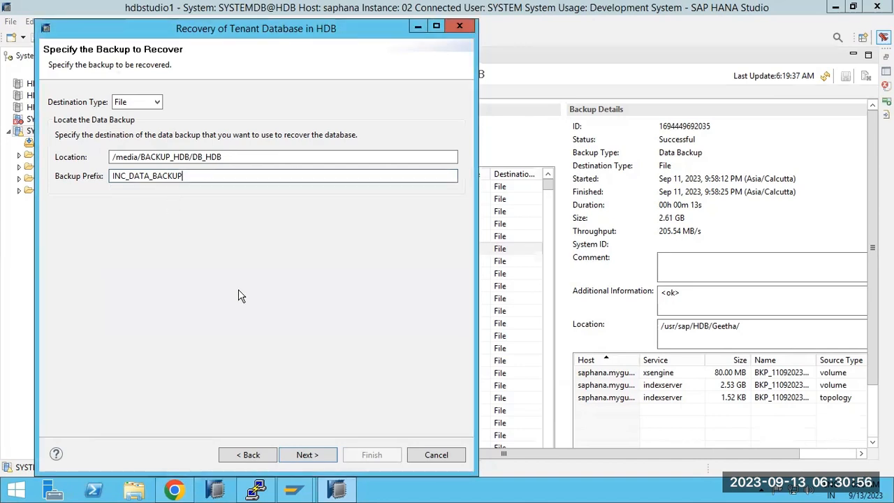
{"action": "left_click", "coordinate": [324, 455]}
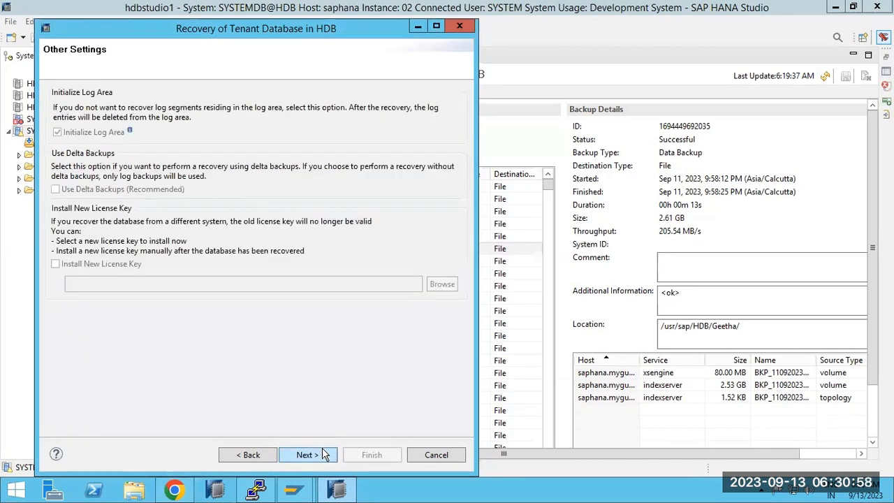
{"action": "left_click", "coordinate": [308, 454]}
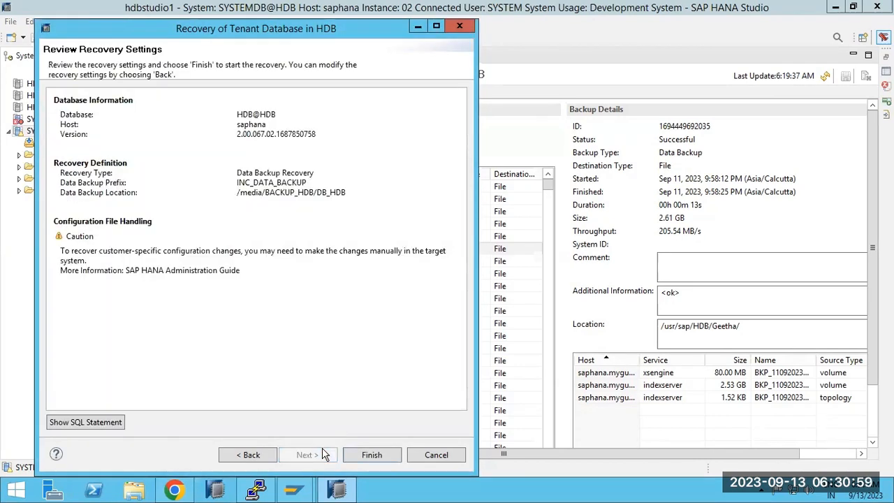
Check the RECOVER DATA SQL statement preview, then launch the recovery.
{"action": "left_click", "coordinate": [81, 423]}
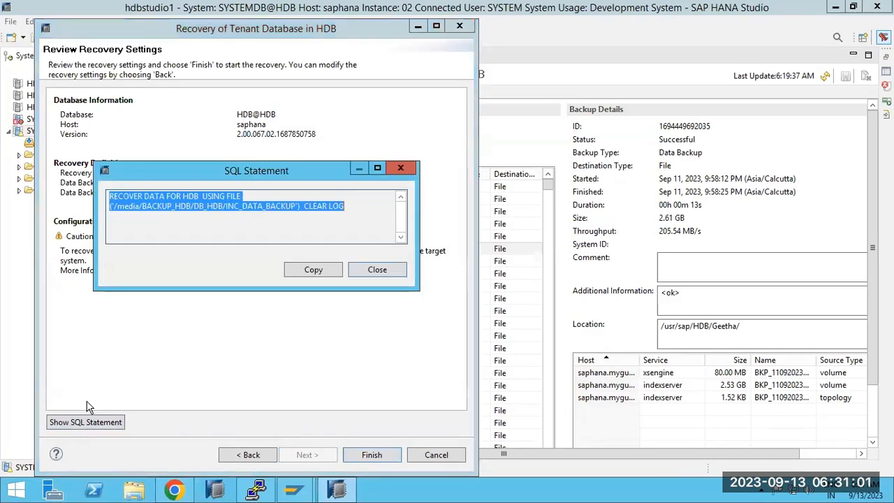
{"action": "left_click", "coordinate": [114, 196]}
{"action": "left_click_drag", "start_coordinate": [110, 196], "coordinate": [365, 239]}
{"action": "left_click", "coordinate": [374, 269]}
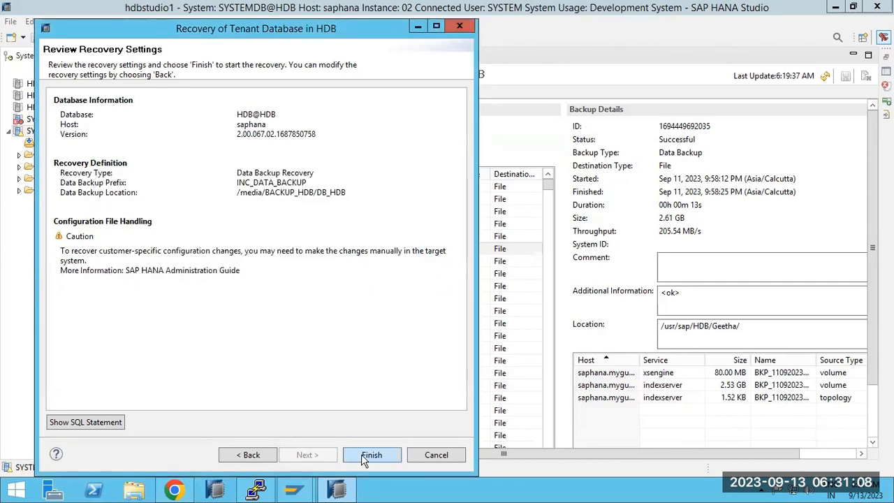
{"action": "left_click", "coordinate": [369, 454]}
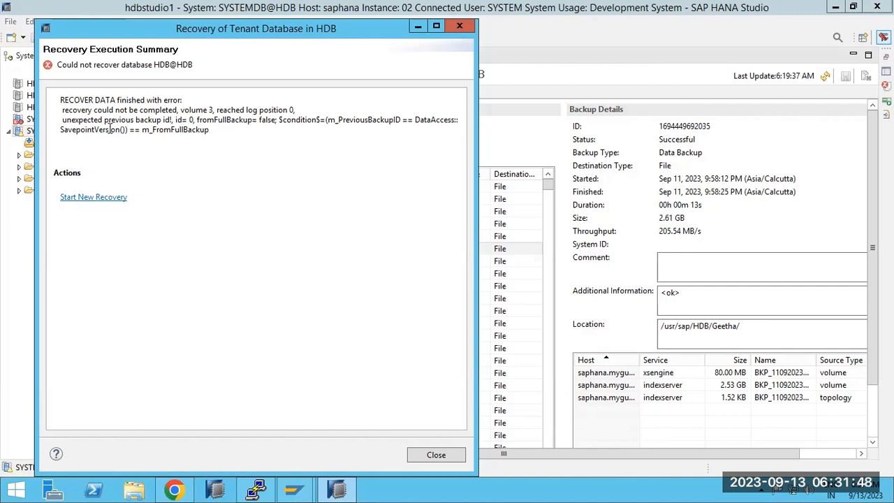
Copy the 'unexpected previous backup id' error text from the failed recovery summary for a web search.
{"action": "left_click_drag", "start_coordinate": [61, 120], "coordinate": [229, 133]}
{"action": "key", "text": "ctrl+c"}
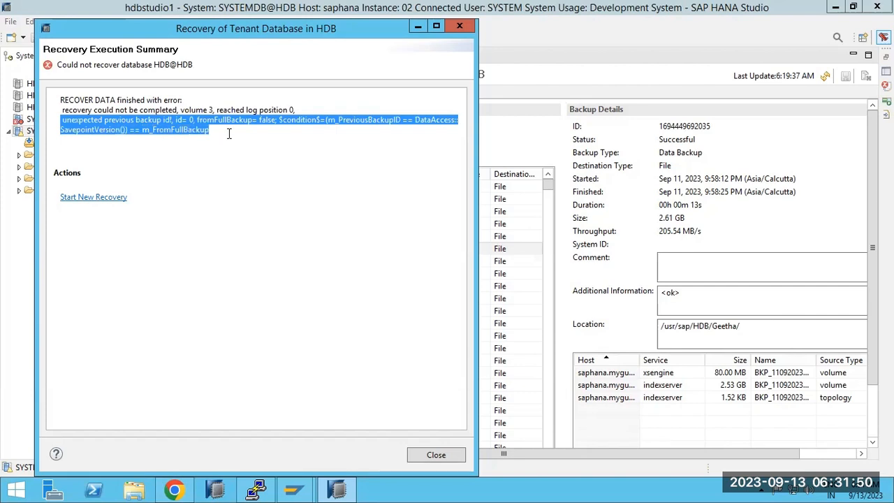
{"action": "left_click", "coordinate": [174, 488]}
Search Google for the copied recovery error and open SAP KB article 2569867.
{"action": "key", "text": "ctrl+t"}
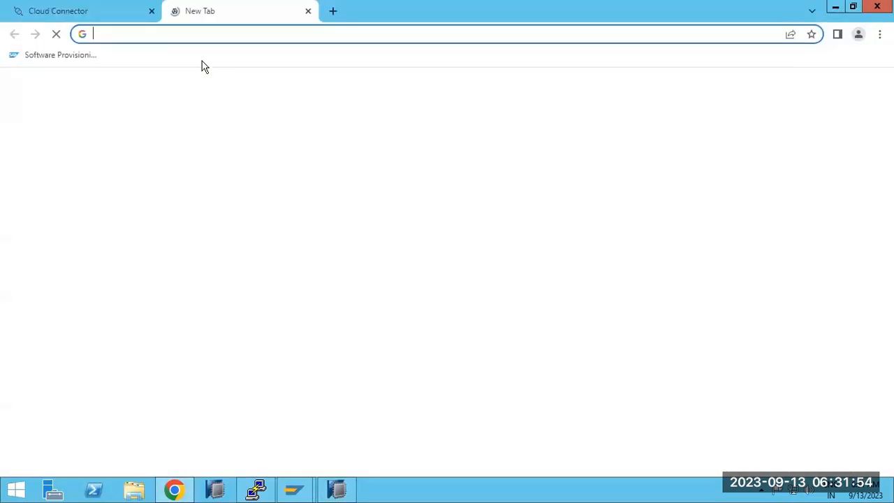
{"action": "key", "text": "ctrl+v"}
{"action": "key", "text": "Return"}
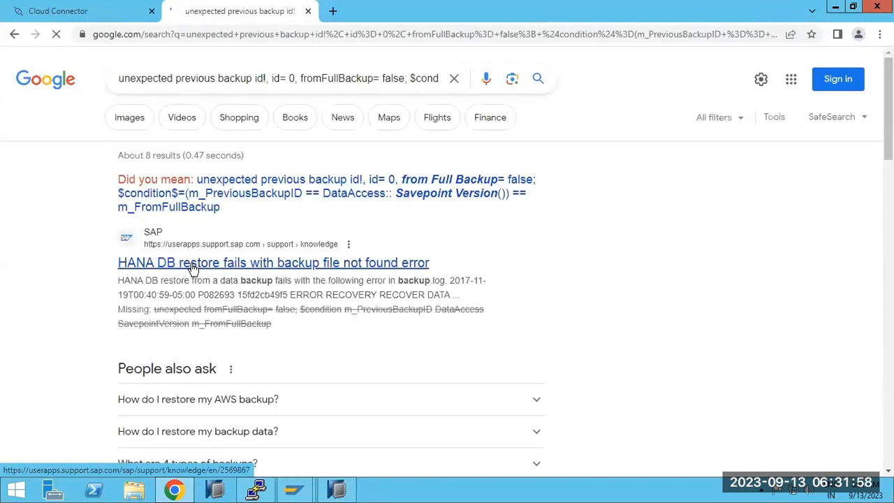
{"action": "left_click", "coordinate": [193, 266]}
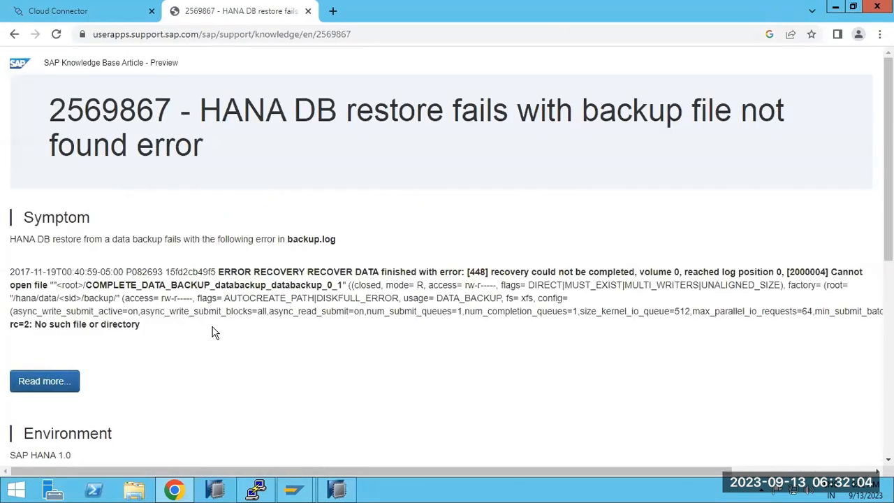
Check the hdbadm ownership in PuTTY's backup file listing, then return to HANA Studio.
{"action": "left_click", "coordinate": [257, 488]}
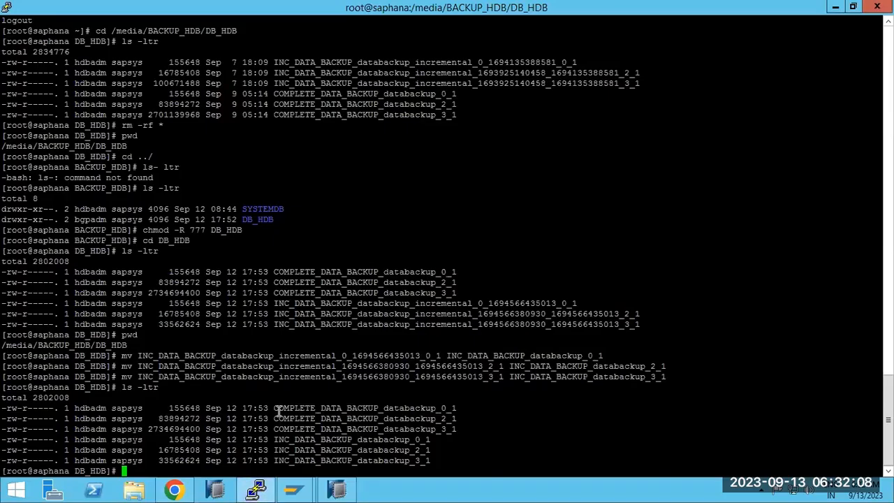
{"action": "double_click", "coordinate": [100, 437]}
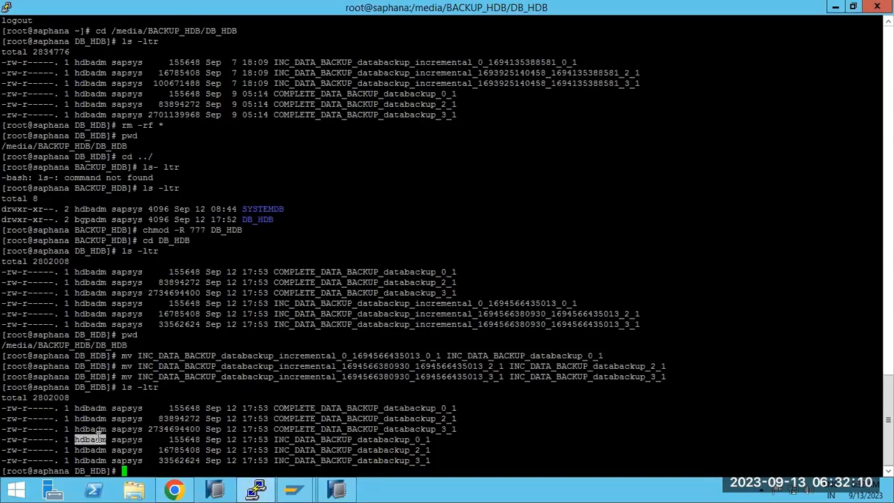
{"action": "left_click", "coordinate": [340, 490]}
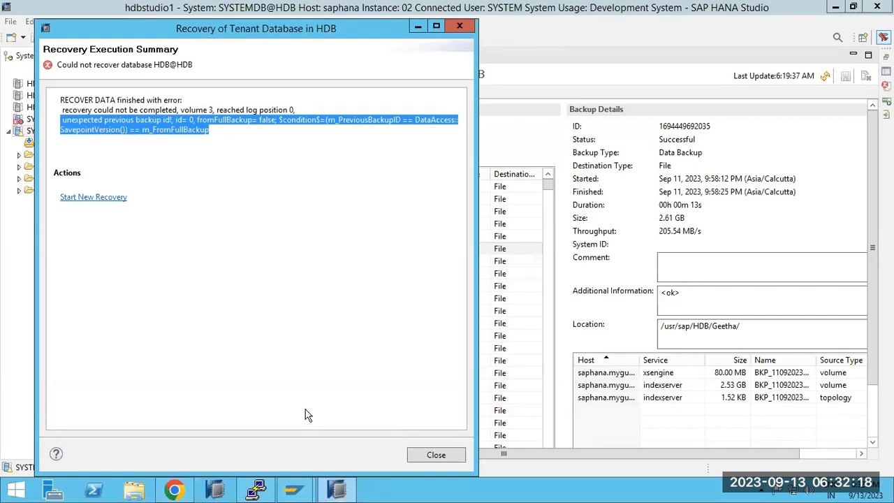
Close the failed recovery summary and refresh the Backup Catalog, dismissing the HDB offline error.
{"action": "left_click", "coordinate": [138, 132]}
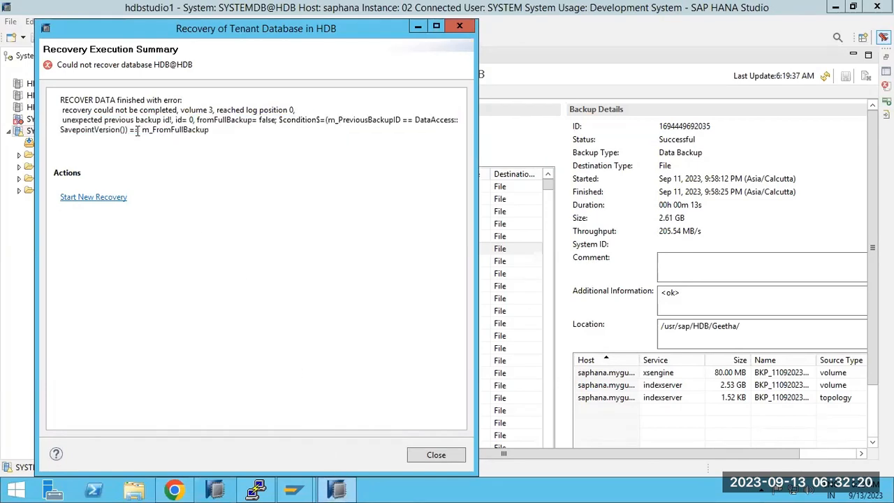
{"action": "left_click_drag", "start_coordinate": [137, 132], "coordinate": [216, 135]}
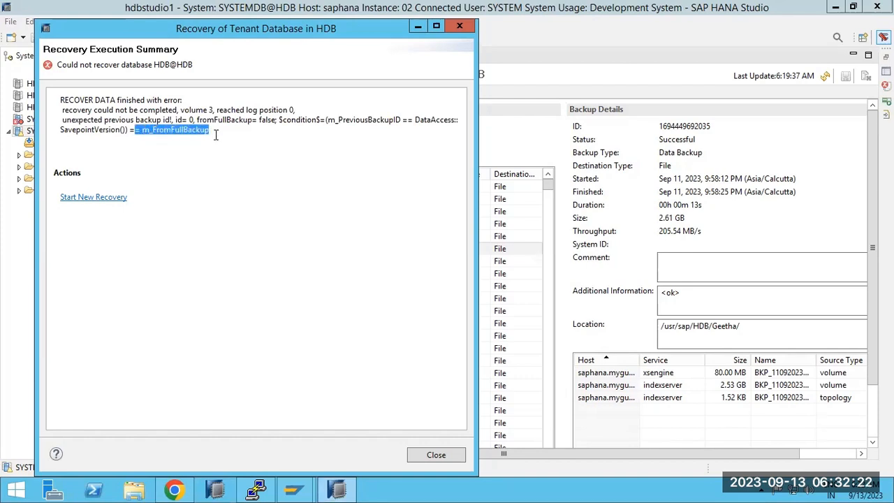
{"action": "left_click", "coordinate": [213, 135]}
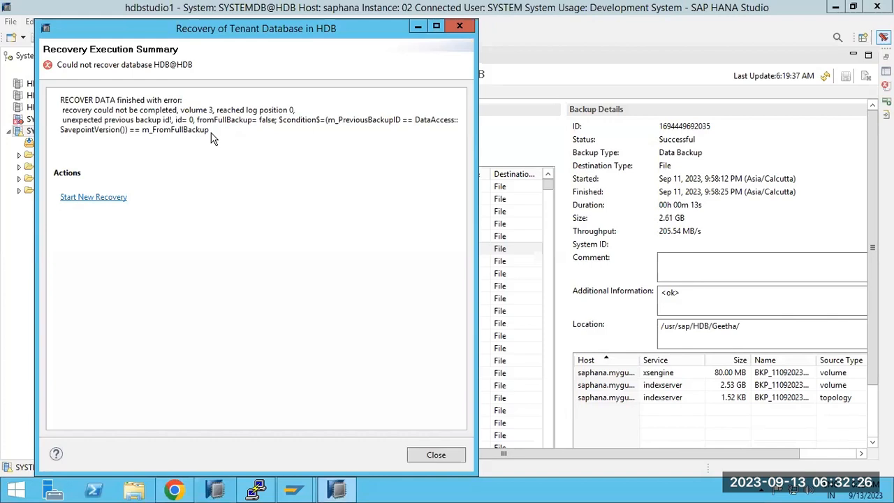
{"action": "left_click", "coordinate": [429, 454]}
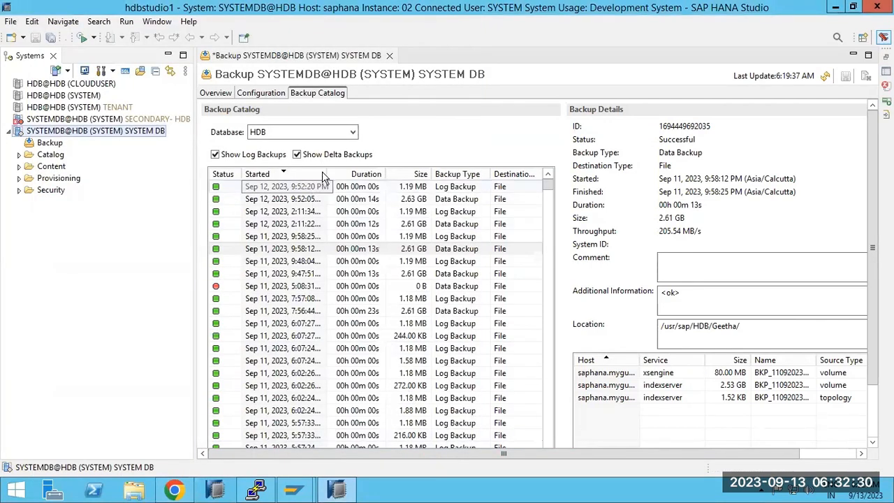
{"action": "left_click", "coordinate": [825, 76]}
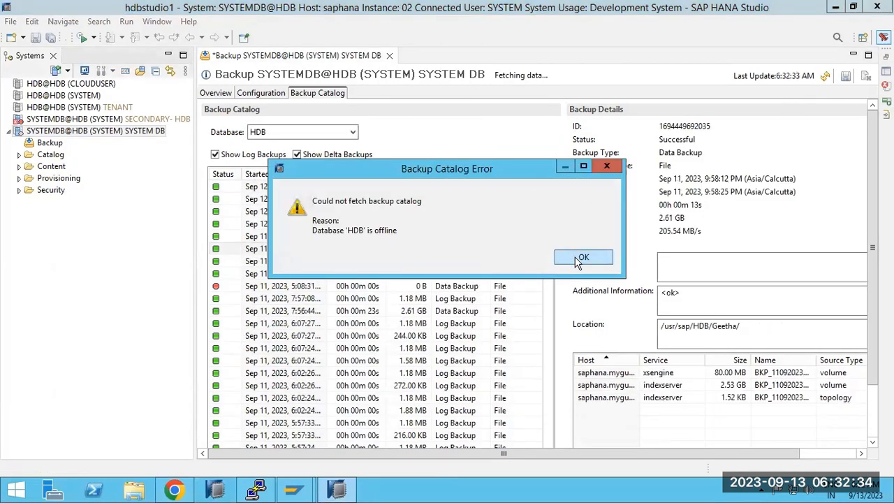
{"action": "left_click", "coordinate": [577, 260]}
Open the SYSTEMDB@HDB (SYSTEM) administration overview.
{"action": "left_click", "coordinate": [43, 135]}
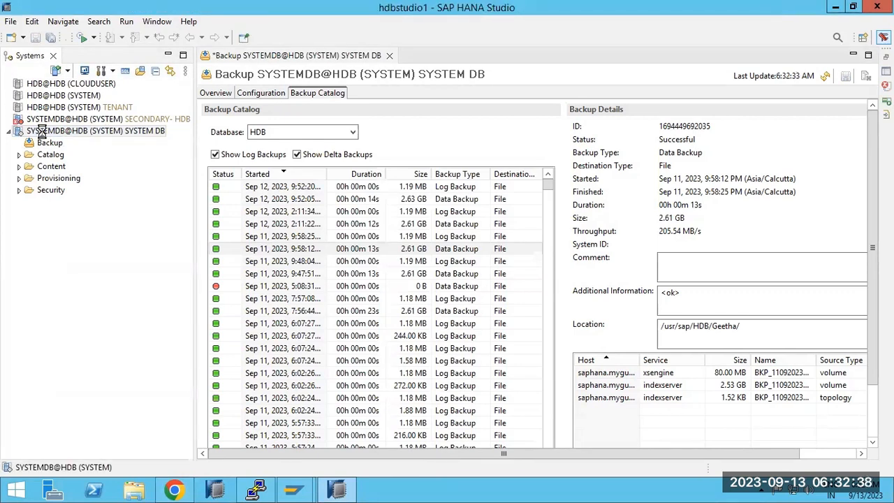
{"action": "double_click", "coordinate": [42, 133]}
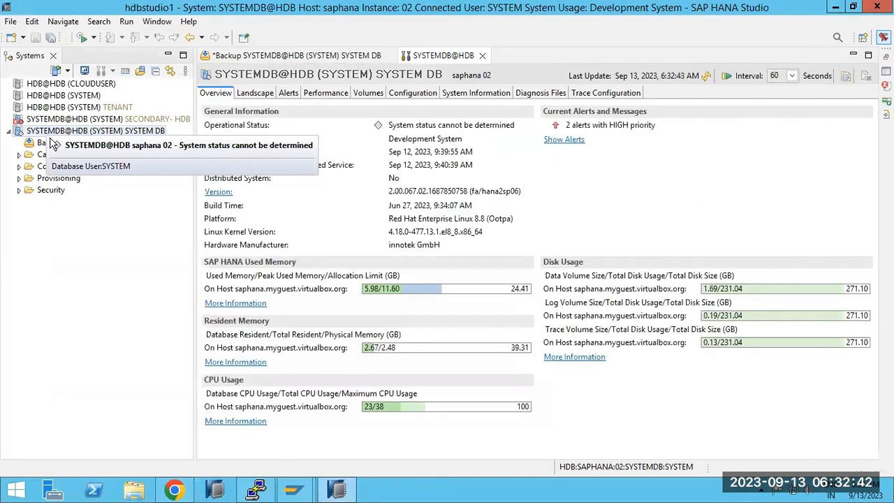
{"action": "left_click", "coordinate": [336, 490]}
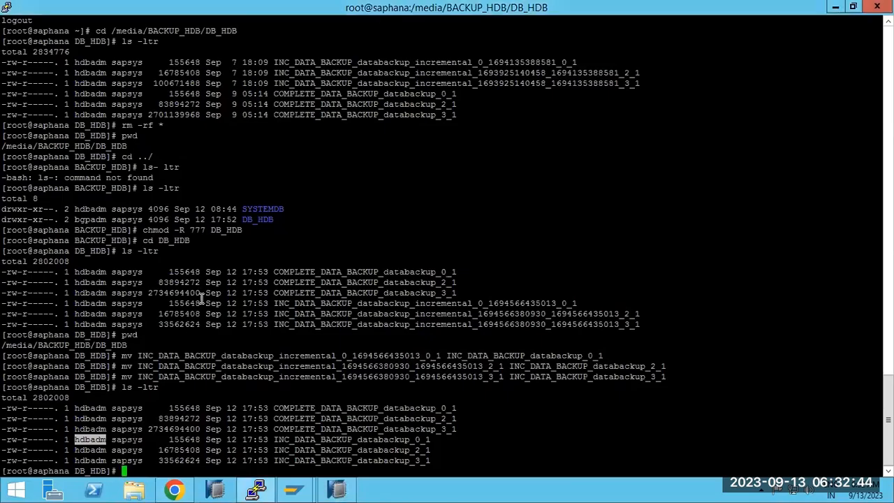
{"action": "left_click", "coordinate": [336, 490]}
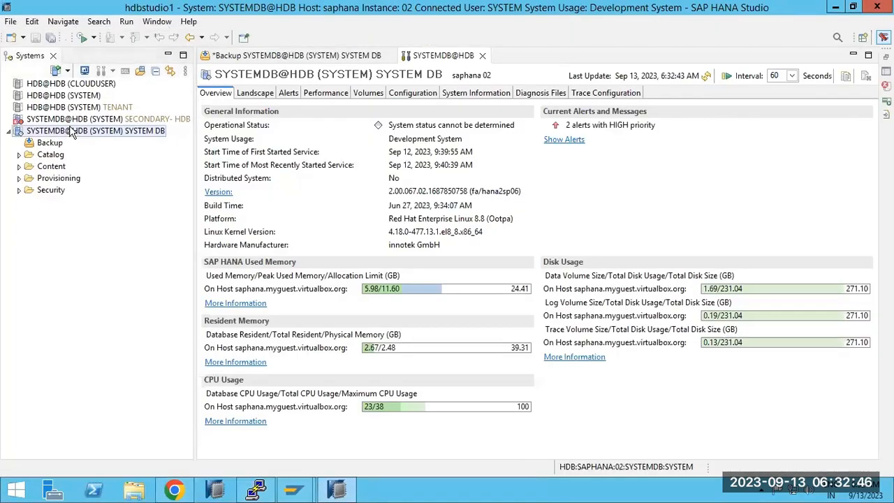
Start another tenant recovery from SYSTEMDB@HDB, targeting HDB to a specific data backup.
{"action": "right_click", "coordinate": [77, 131]}
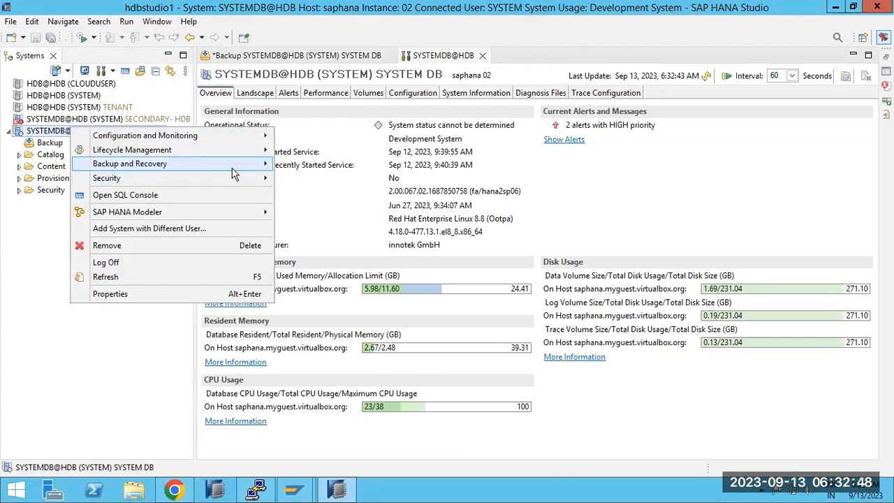
{"action": "mouse_move", "coordinate": [234, 165]}
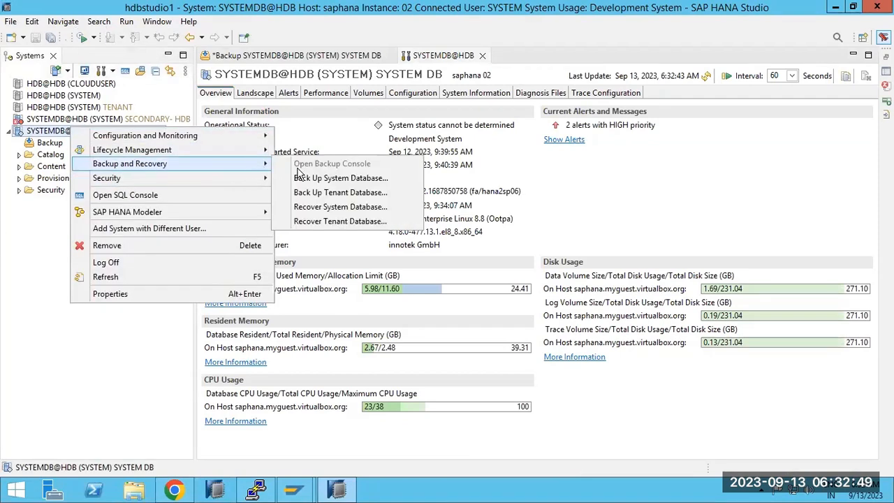
{"action": "left_click", "coordinate": [329, 222]}
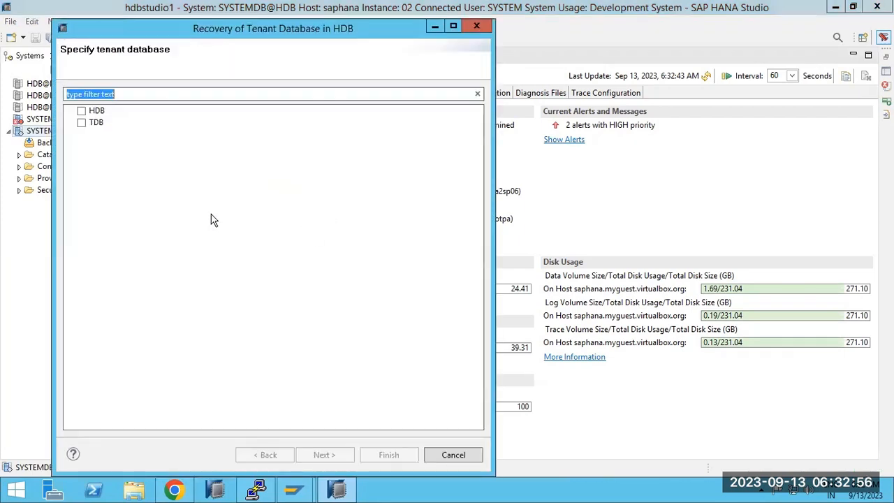
{"action": "left_click", "coordinate": [81, 111]}
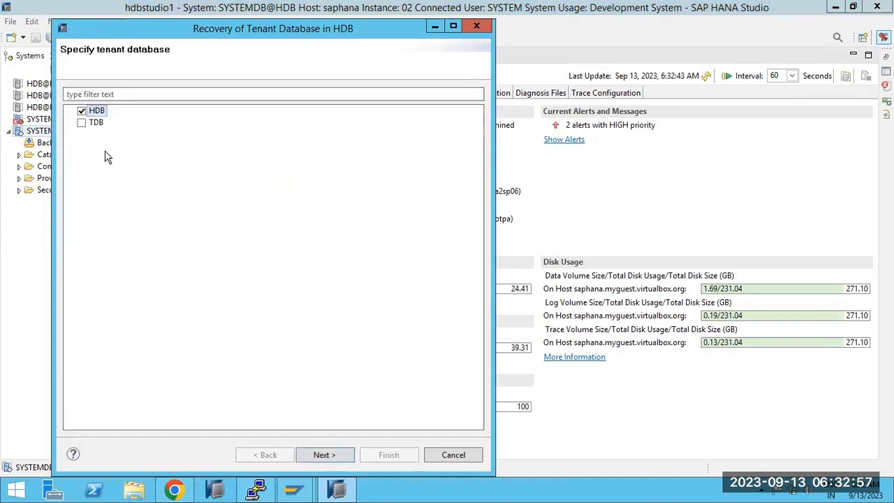
{"action": "left_click", "coordinate": [321, 454]}
{"action": "left_click", "coordinate": [122, 203]}
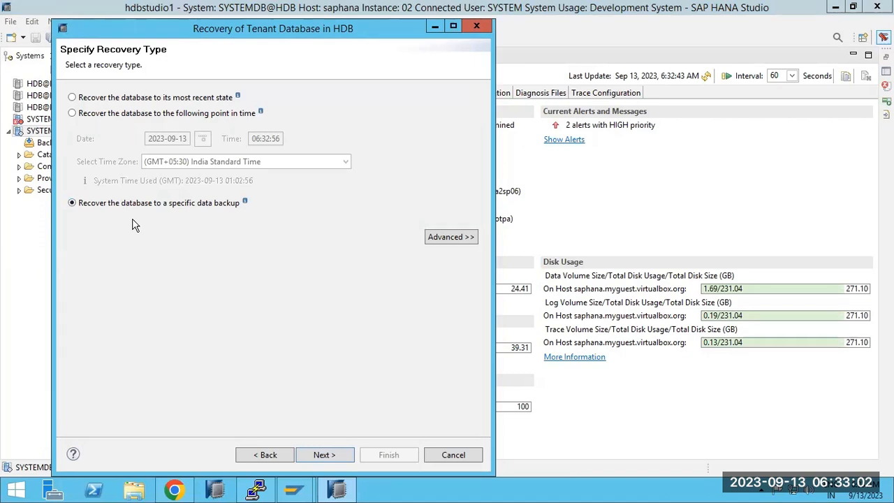
{"action": "left_click", "coordinate": [332, 455]}
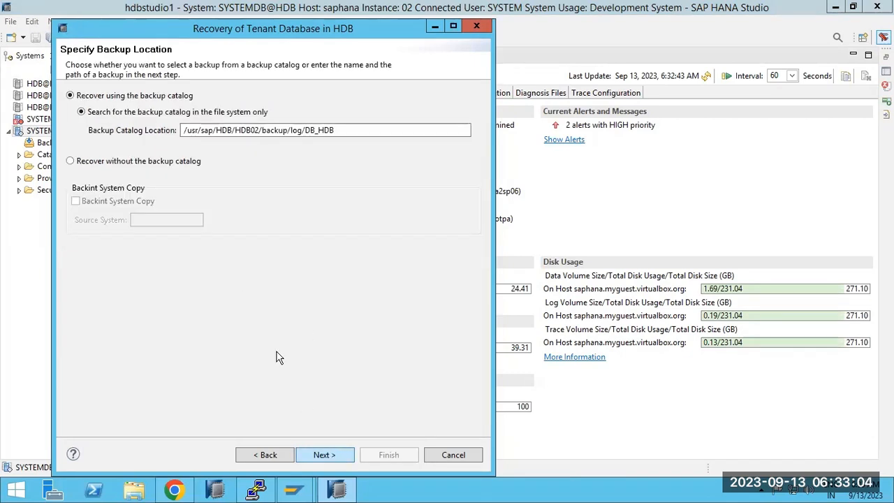
Recover without the catalog using backup prefix INC_DATA_BACKUP and advance to the review page.
{"action": "left_click", "coordinate": [145, 162]}
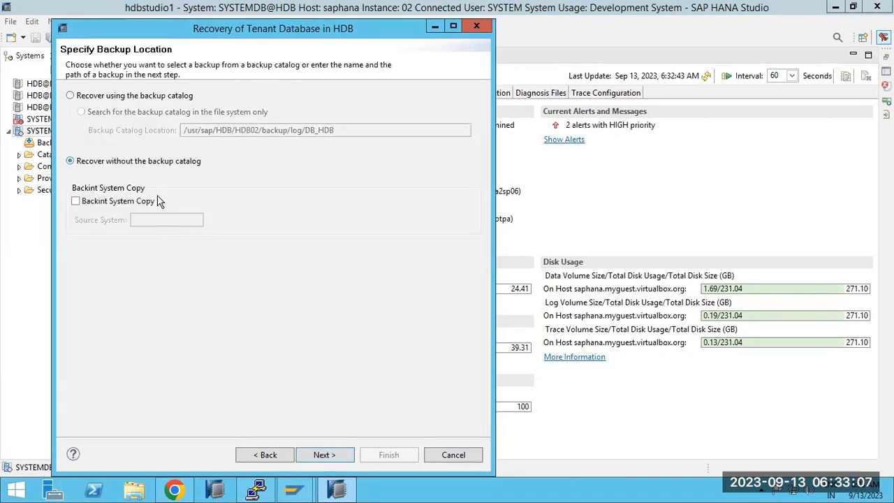
{"action": "left_click", "coordinate": [333, 454]}
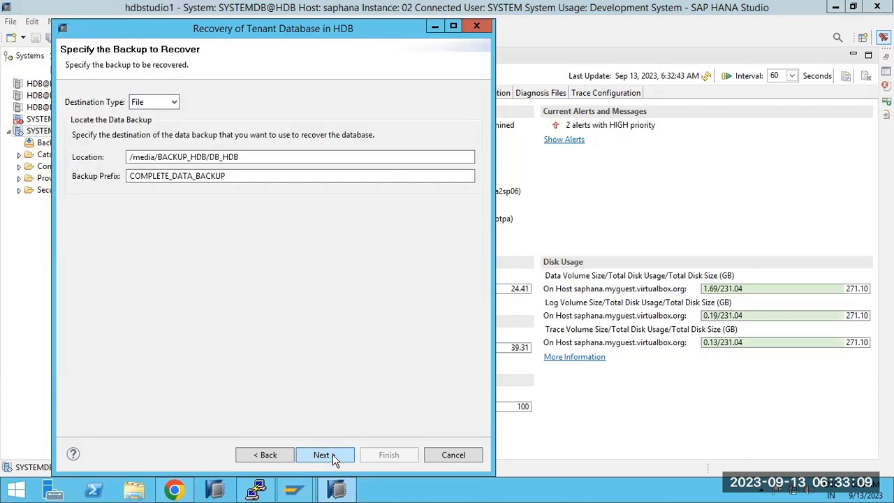
{"action": "double_click", "coordinate": [172, 176]}
{"action": "type", "text": "hdbadm"}
{"action": "double_click", "coordinate": [173, 176]}
{"action": "type", "text": "I"}
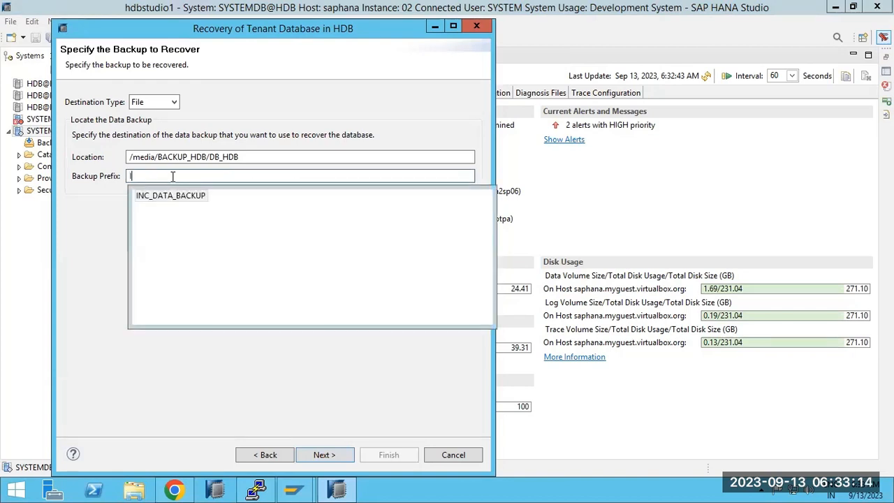
{"action": "double_click", "coordinate": [159, 194]}
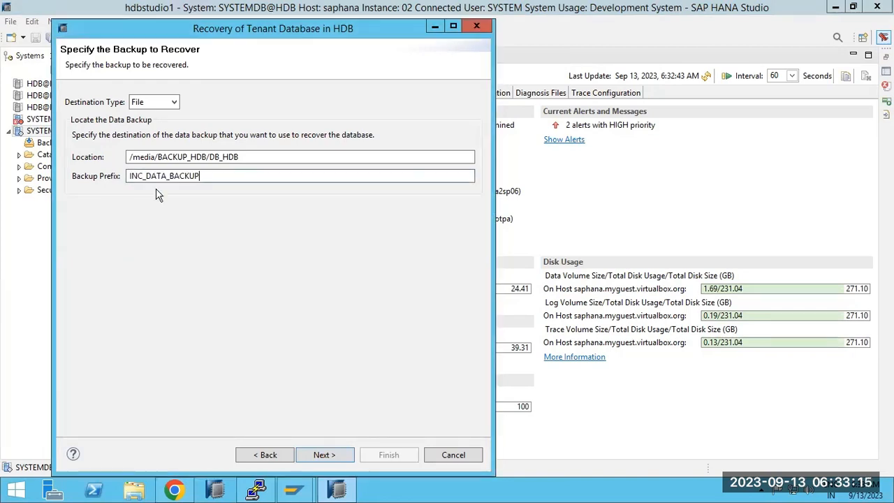
{"action": "left_click", "coordinate": [323, 455]}
{"action": "left_click", "coordinate": [323, 454]}
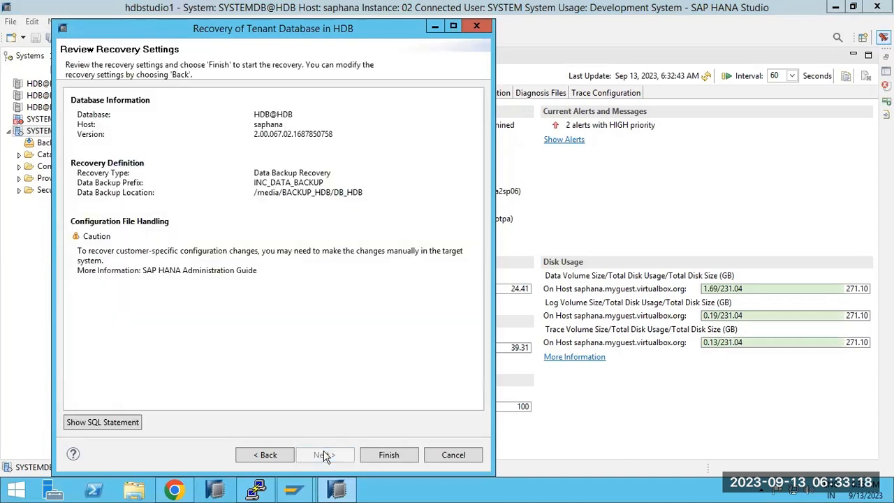
Run the recovery, select its volume 3 backup id error, and bring up SAP KB article 2569867.
{"action": "left_click", "coordinate": [388, 455]}
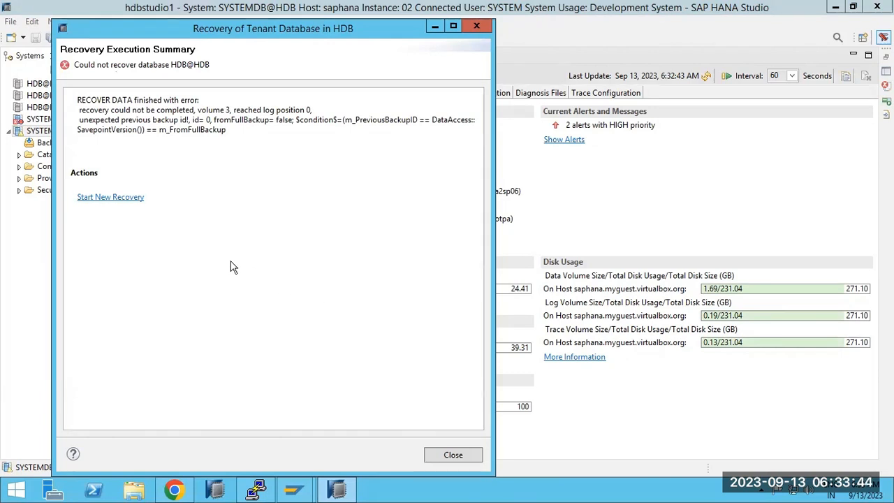
{"action": "left_click_drag", "start_coordinate": [81, 119], "coordinate": [421, 143]}
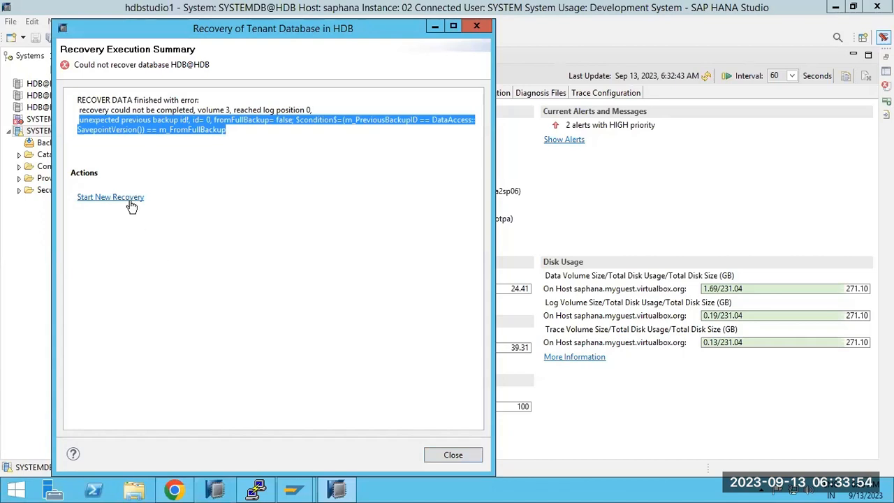
{"action": "left_click", "coordinate": [174, 490]}
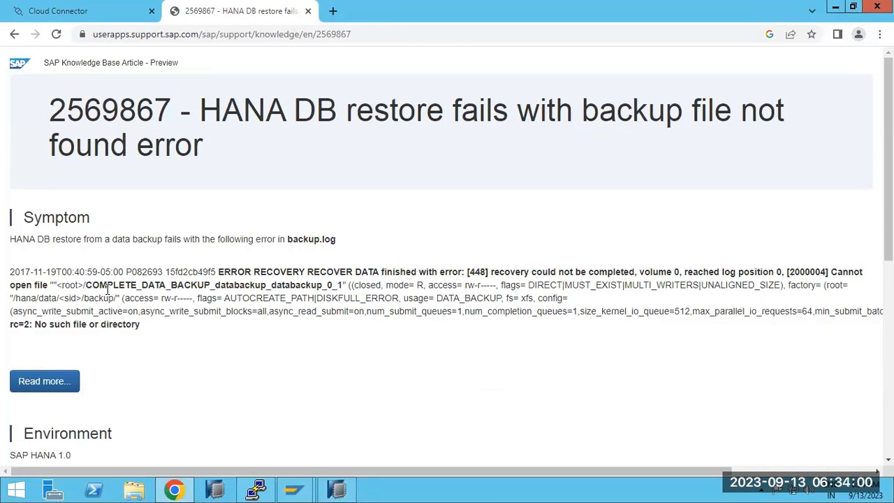
Leave SAP KB article 2569867 for the Google results on the error and scroll through them.
{"action": "left_click_drag", "start_coordinate": [113, 285], "coordinate": [174, 297]}
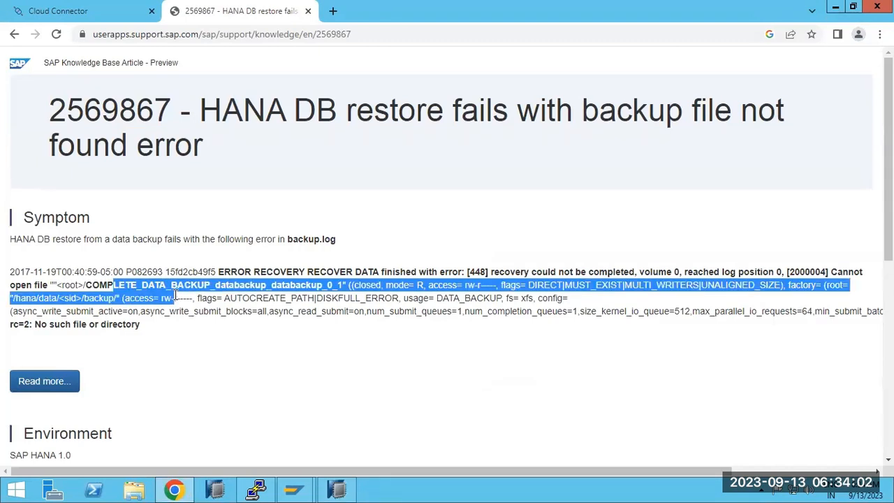
{"action": "scroll", "coordinate": [176, 308], "scroll_direction": "down", "scroll_amount": 4}
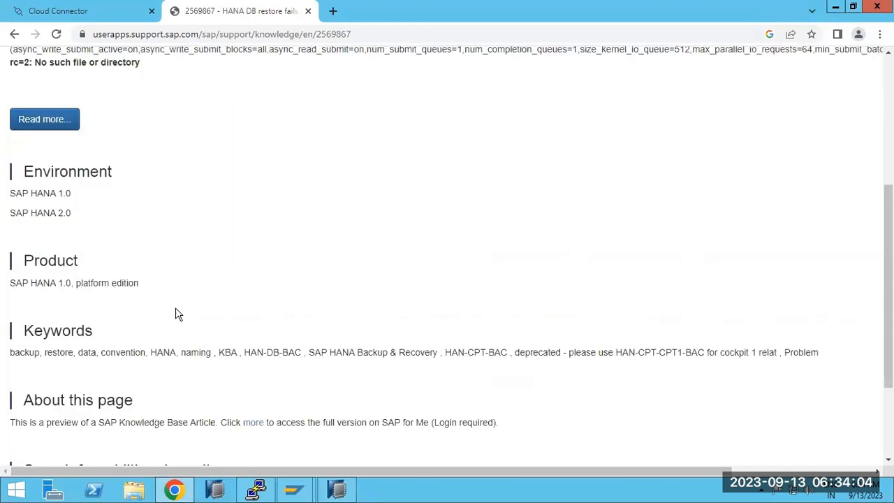
{"action": "scroll", "coordinate": [175, 308], "scroll_direction": "down", "scroll_amount": 3}
{"action": "left_click", "coordinate": [14, 34]}
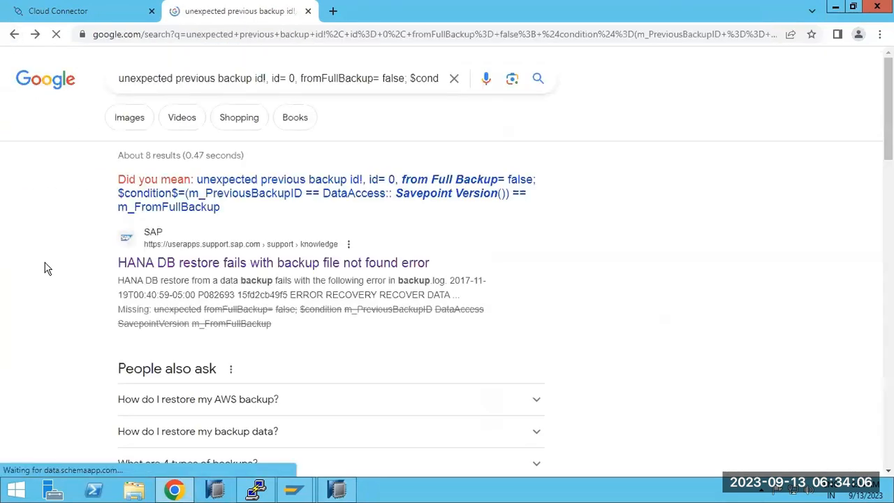
{"action": "scroll", "coordinate": [46, 280], "scroll_direction": "down", "scroll_amount": 2}
{"action": "scroll", "coordinate": [46, 292], "scroll_direction": "down", "scroll_amount": 4}
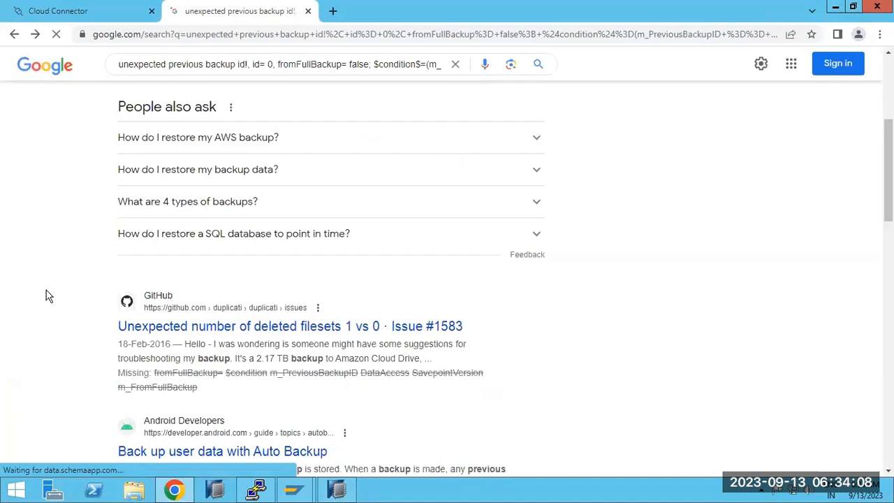
{"action": "scroll", "coordinate": [46, 296], "scroll_direction": "down", "scroll_amount": 1}
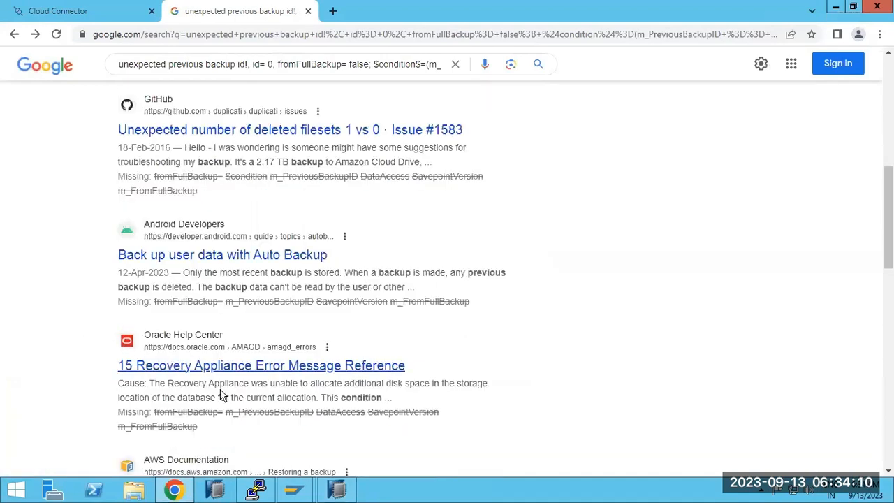
{"action": "left_click", "coordinate": [336, 490]}
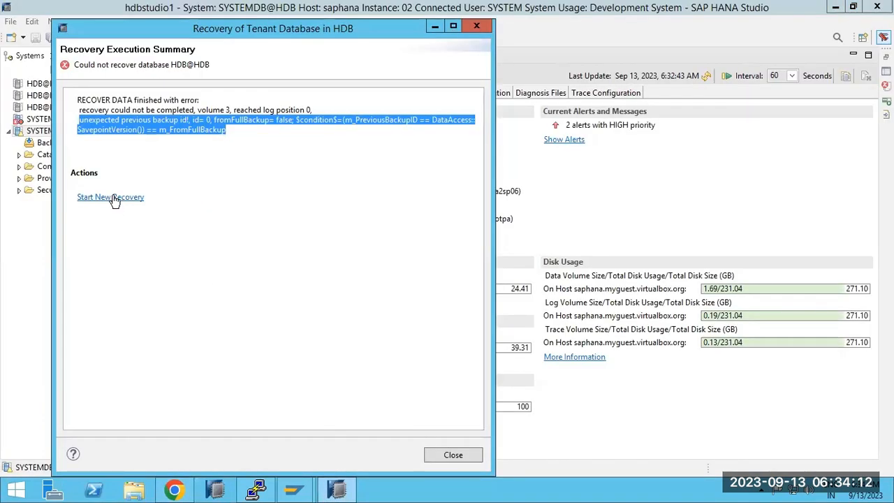
Apply chmod -R 777 to all DB_HDB backup files, verify with ls -ltr, then list /media/BACKUP_HDB.
{"action": "left_click", "coordinate": [257, 492]}
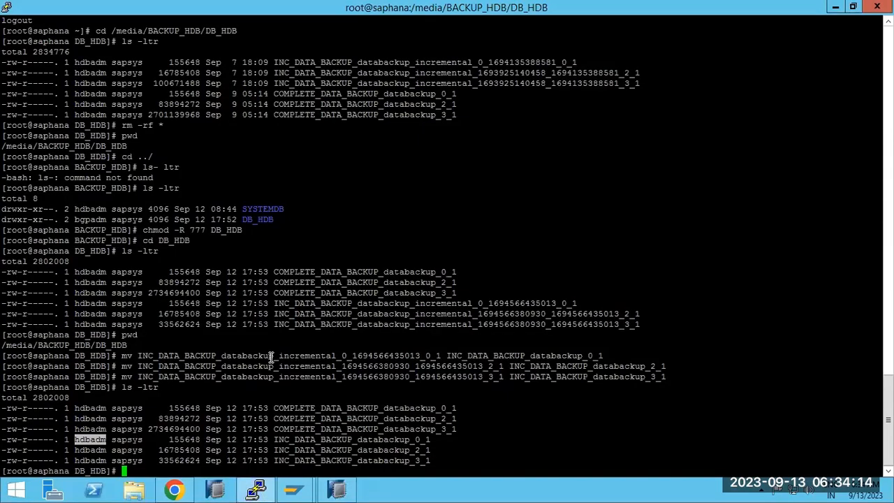
{"action": "type", "text": "chmod -R 777 *"}
{"action": "key", "text": "Return"}
{"action": "type", "text": "ls -ltr"}
{"action": "key", "text": "Return"}
{"action": "type", "text": "pwd"}
{"action": "key", "text": "Return"}
{"action": "type", "text": "cd ../"}
{"action": "key", "text": "Return"}
{"action": "type", "text": "ls -ltr"}
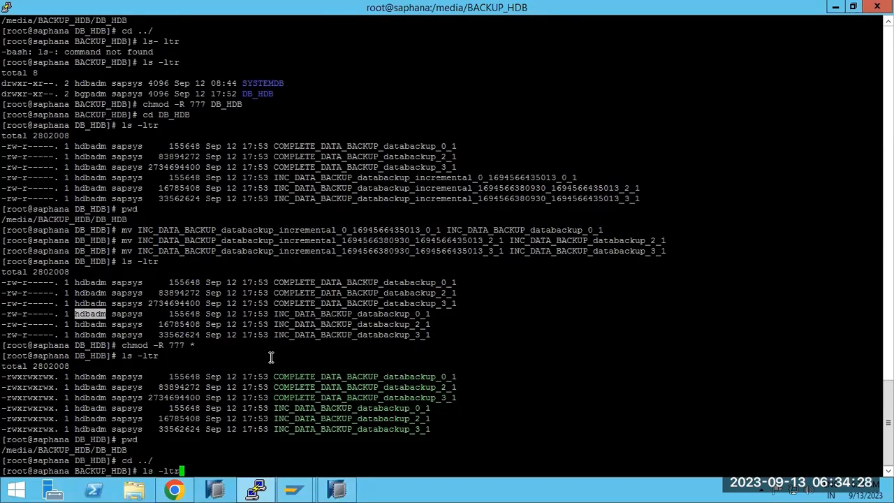
{"action": "key", "text": "Return"}
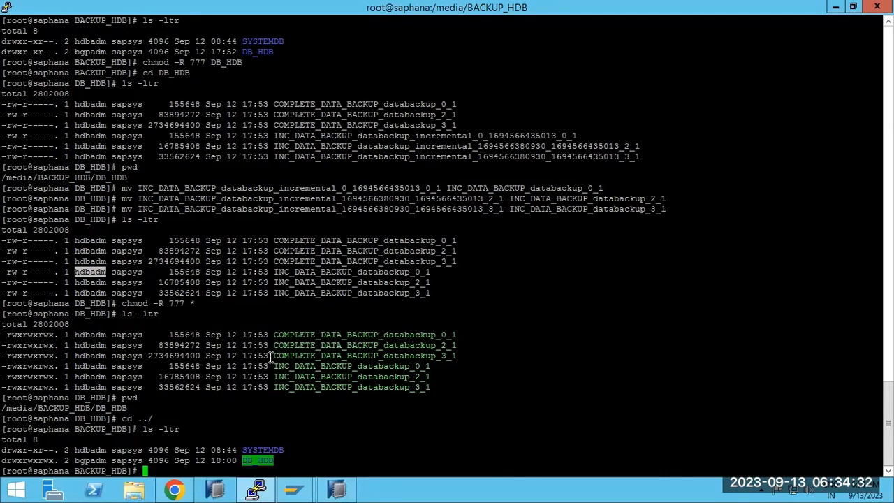
Start a new HDB tenant recovery, choosing to recover using the backup catalog.
{"action": "key", "text": "alt+Tab"}
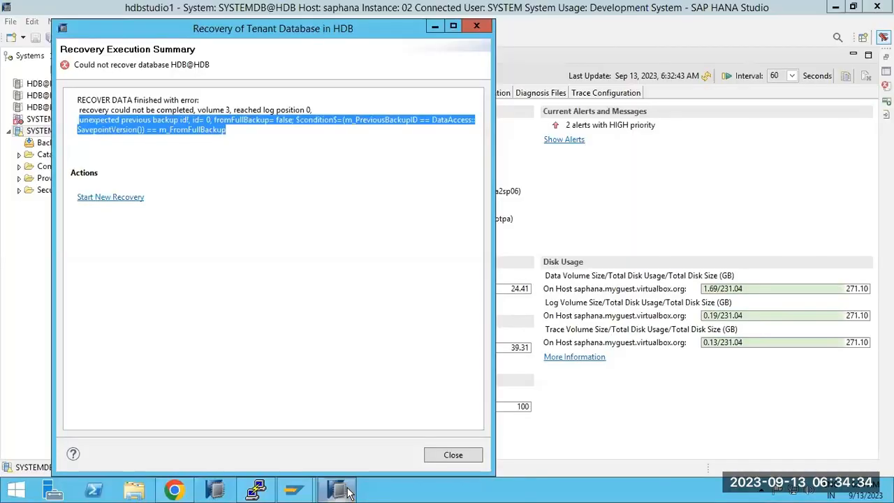
{"action": "left_click", "coordinate": [126, 197]}
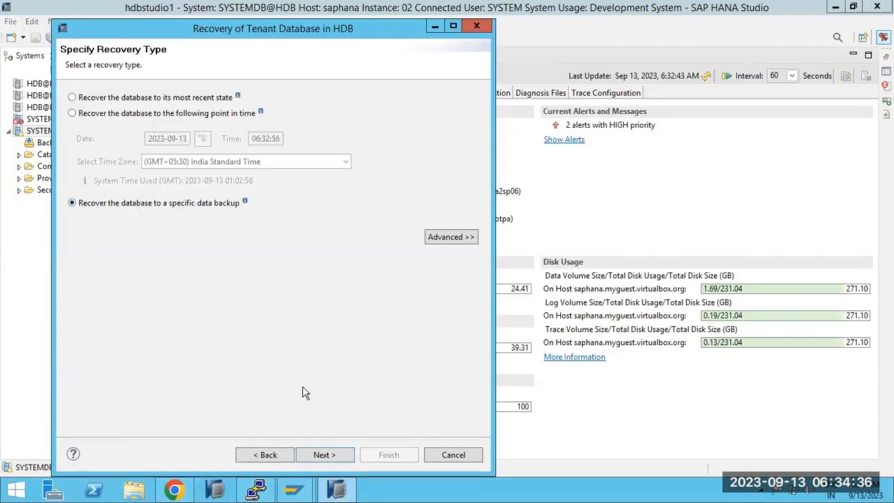
{"action": "left_click", "coordinate": [339, 461]}
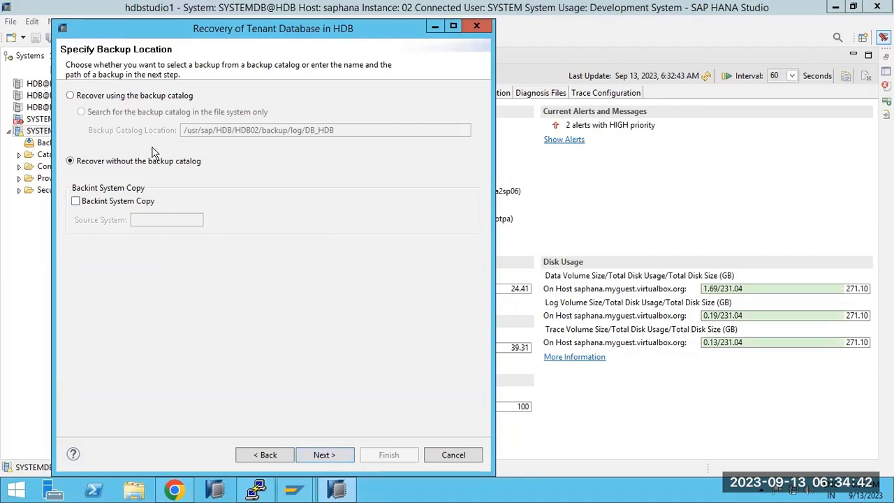
{"action": "left_click", "coordinate": [87, 99]}
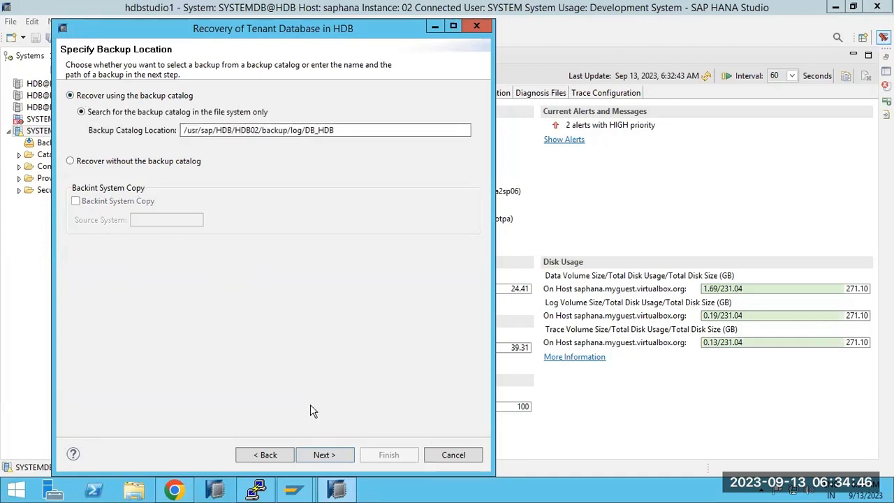
{"action": "left_click", "coordinate": [326, 455]}
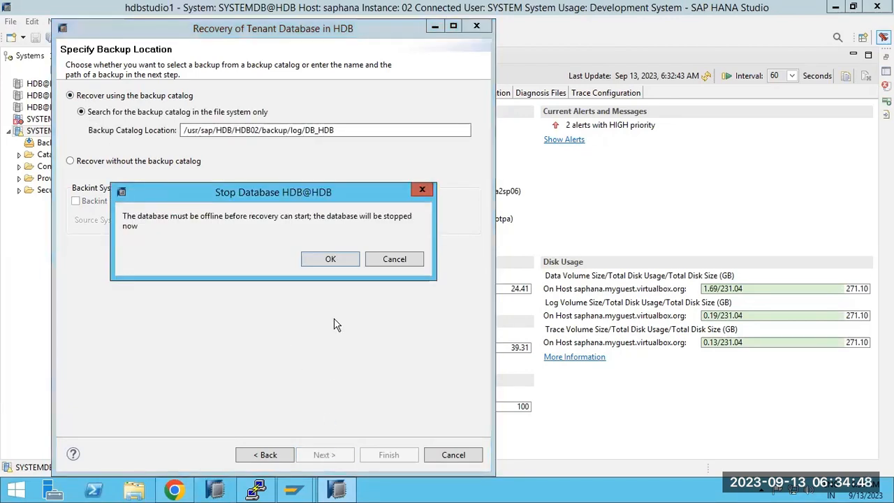
Confirm stopping database HDB, then return from Other Settings to the backup selection list.
{"action": "left_click", "coordinate": [331, 259]}
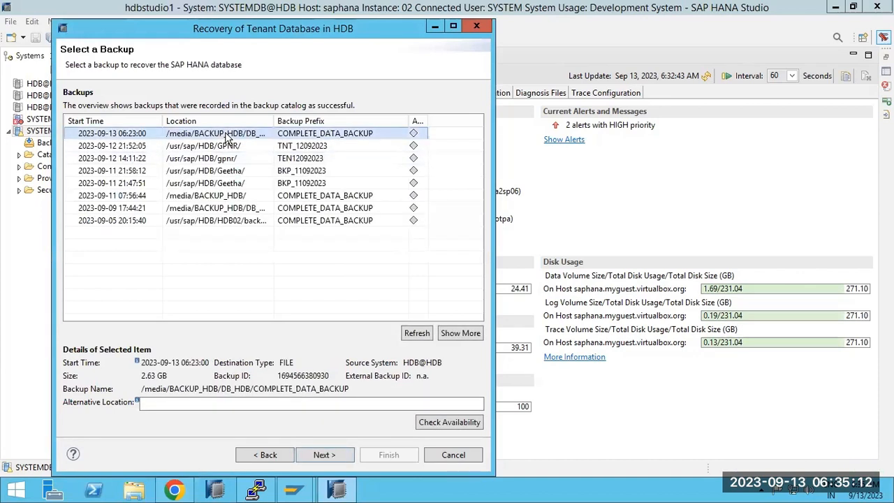
{"action": "left_click", "coordinate": [333, 452]}
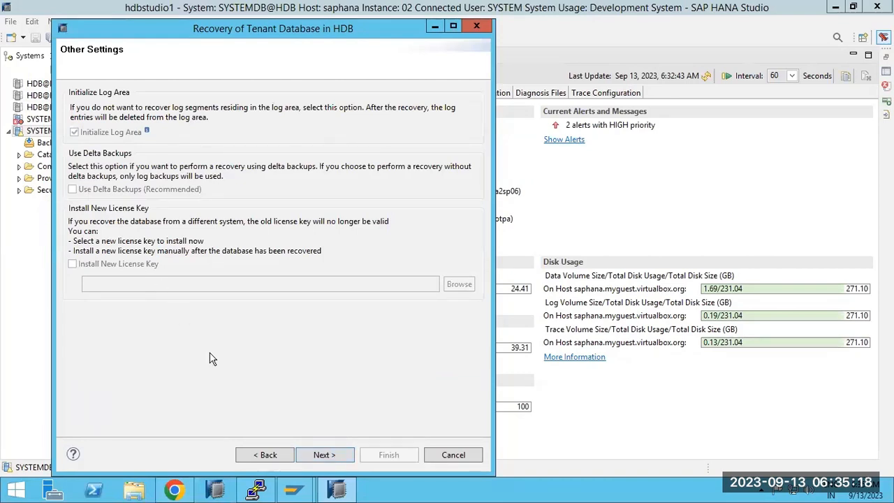
{"action": "left_click", "coordinate": [264, 454]}
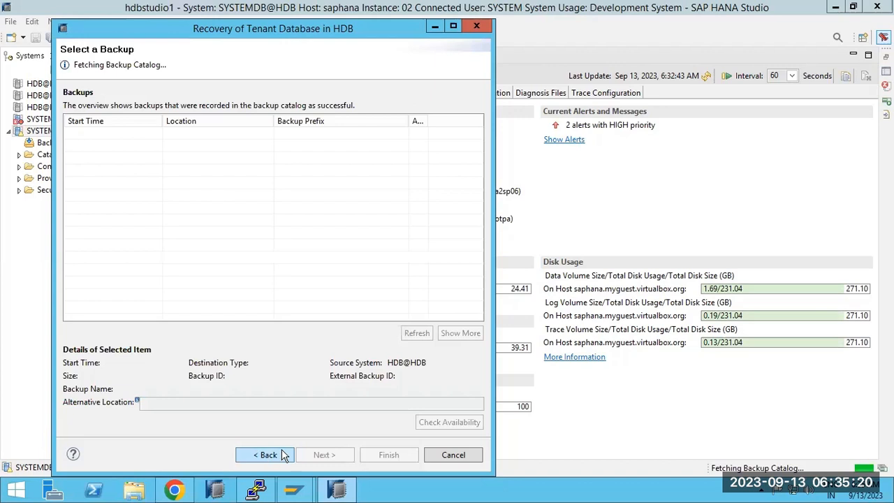
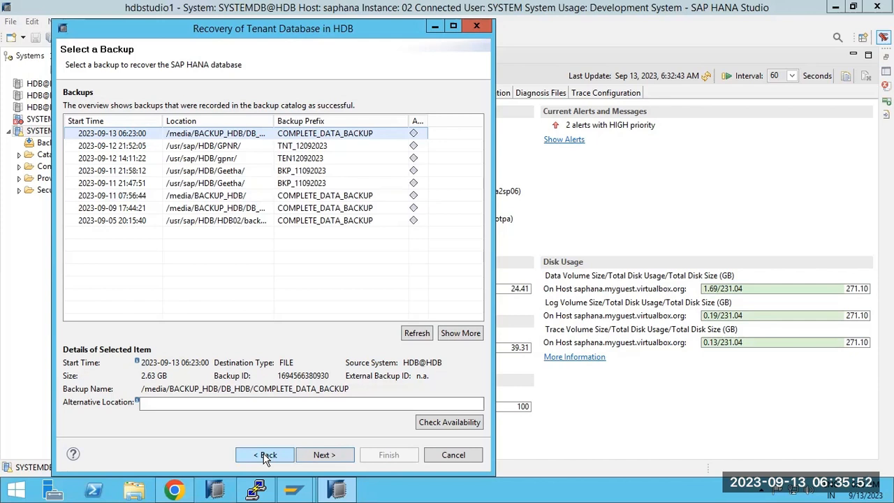
Recover HDB without the backup catalog from /media/BACKUP_HDB/DB_HDB using prefix COMPLETE_DATA_BACKUP.
{"action": "left_click", "coordinate": [265, 456]}
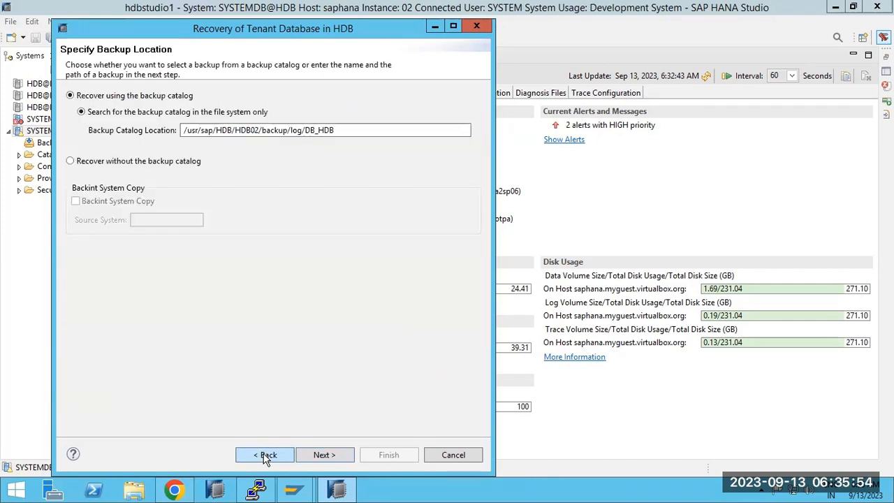
{"action": "left_click", "coordinate": [90, 161]}
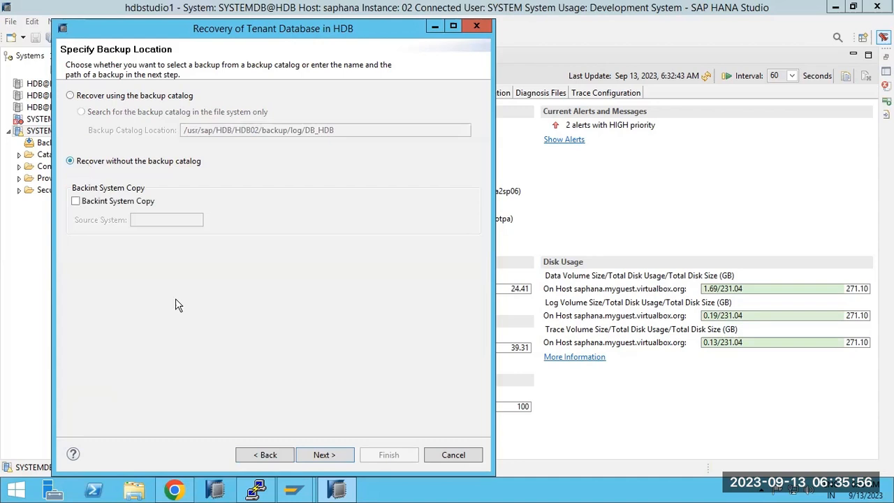
{"action": "left_click", "coordinate": [322, 451]}
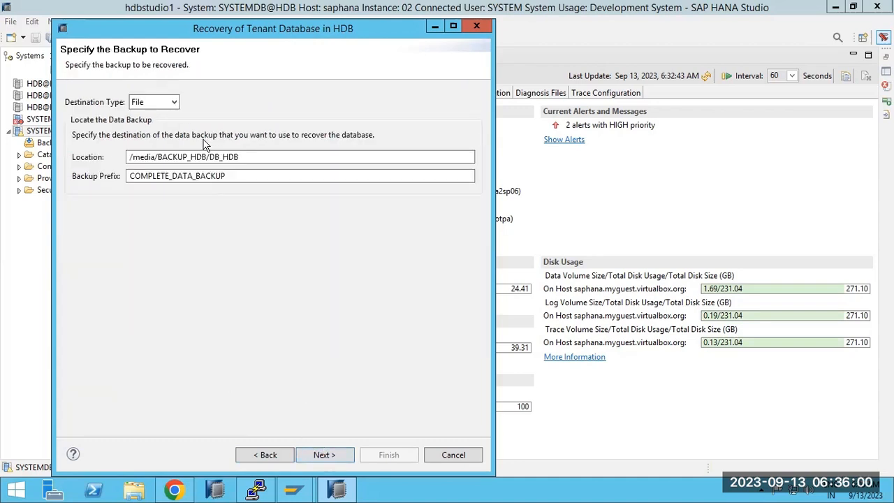
{"action": "left_click", "coordinate": [322, 456]}
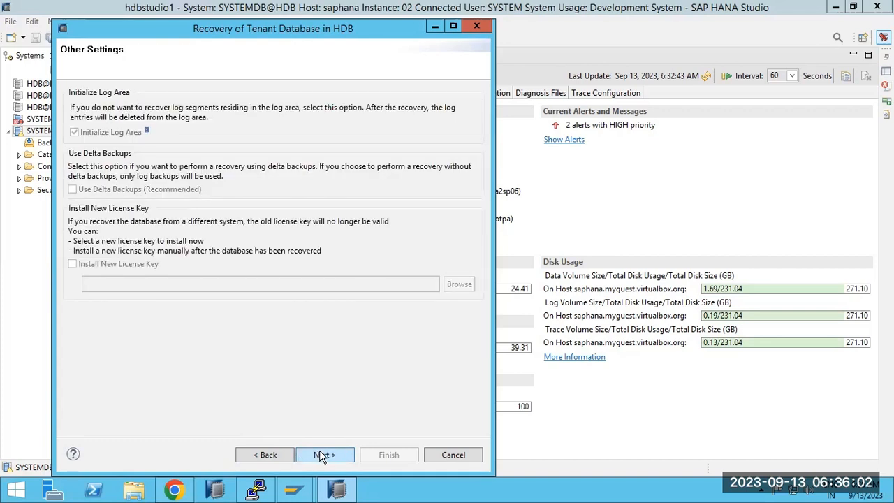
{"action": "left_click", "coordinate": [323, 455]}
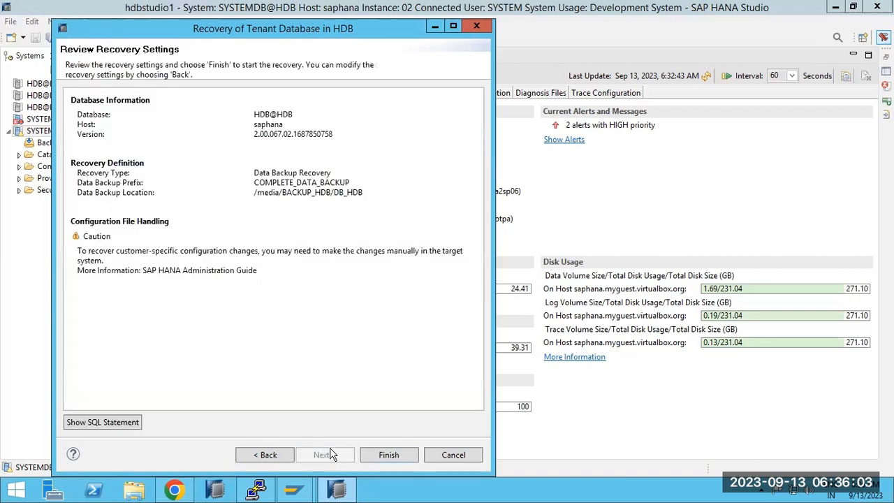
{"action": "left_click", "coordinate": [389, 456]}
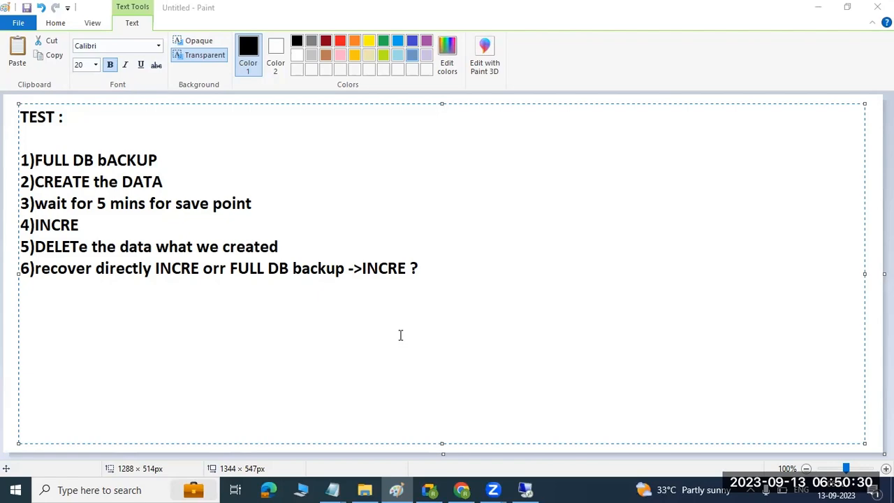
Run a complete data backup of tenant HDB from SYSTEMDB and close the finished summary.
{"action": "left_click", "coordinate": [526, 489]}
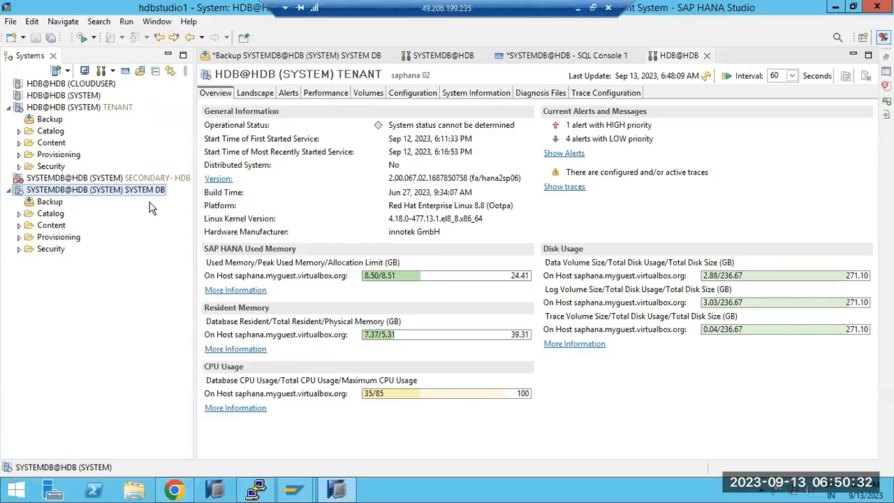
{"action": "right_click", "coordinate": [114, 189]}
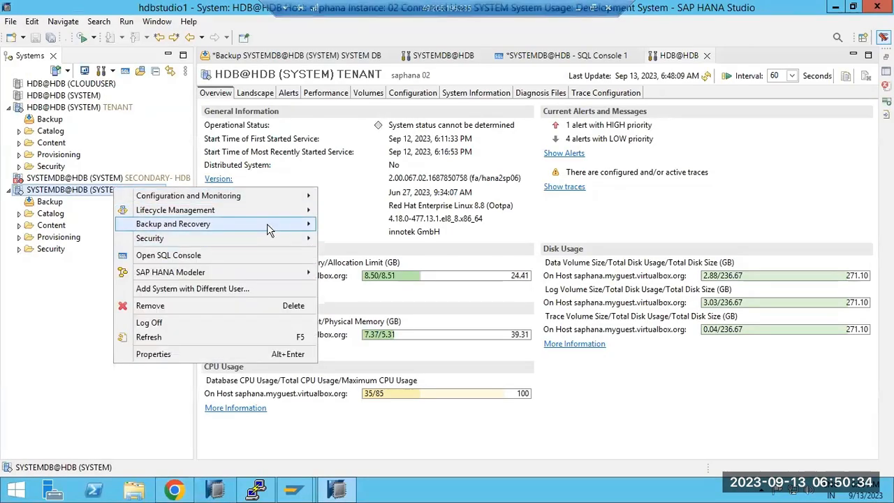
{"action": "mouse_move", "coordinate": [270, 229]}
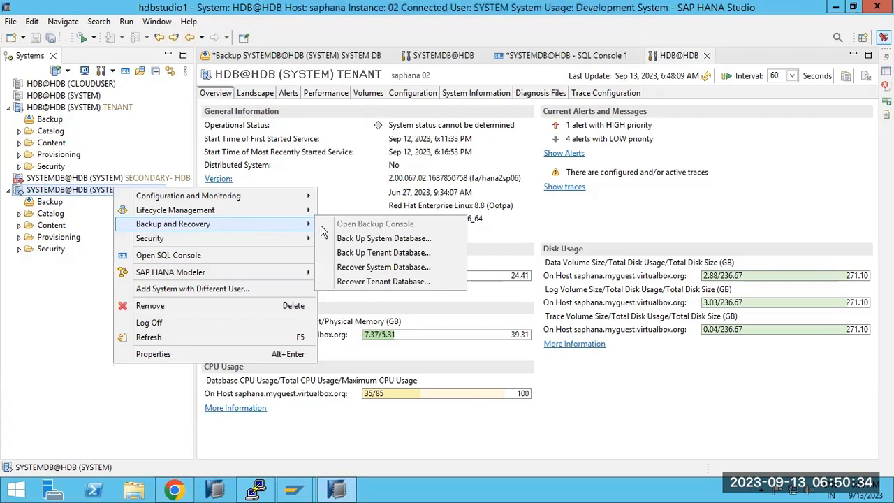
{"action": "left_click", "coordinate": [374, 253]}
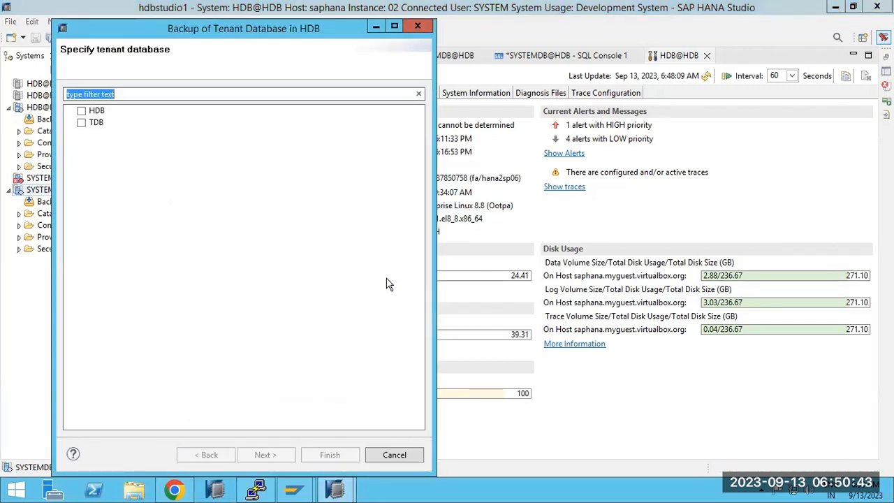
{"action": "left_click", "coordinate": [81, 111]}
{"action": "left_click", "coordinate": [264, 455]}
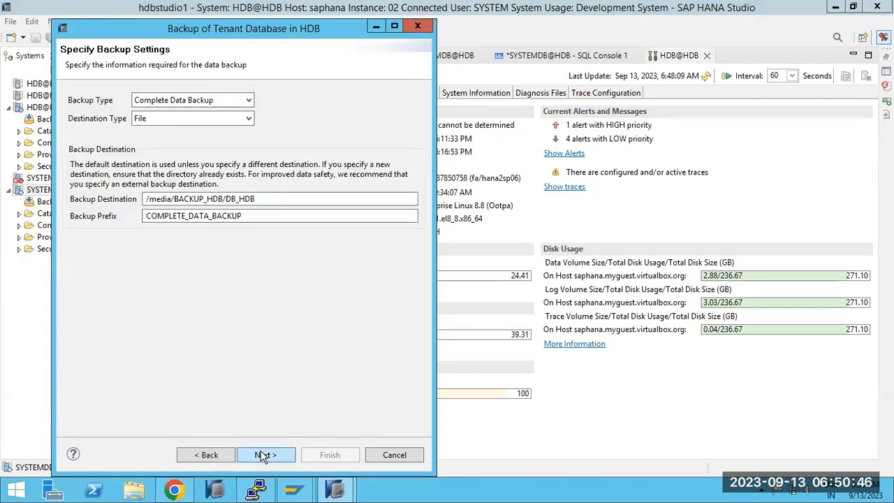
{"action": "left_click", "coordinate": [264, 454]}
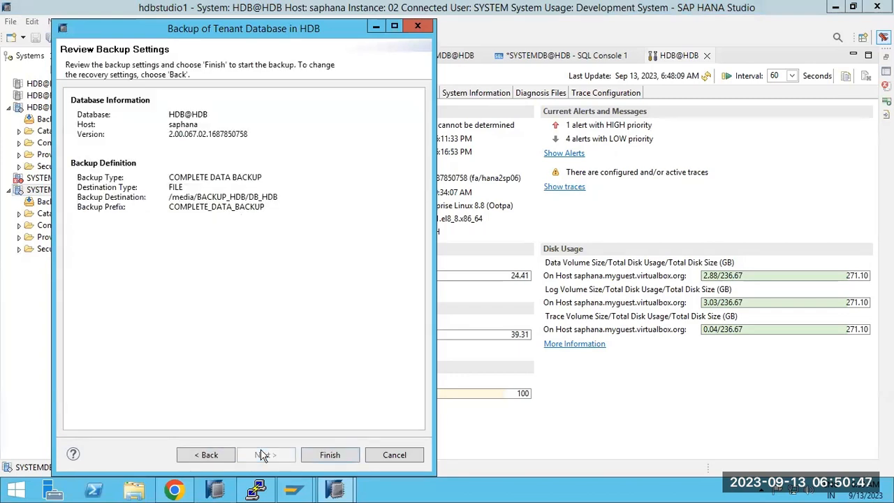
{"action": "left_click", "coordinate": [338, 457]}
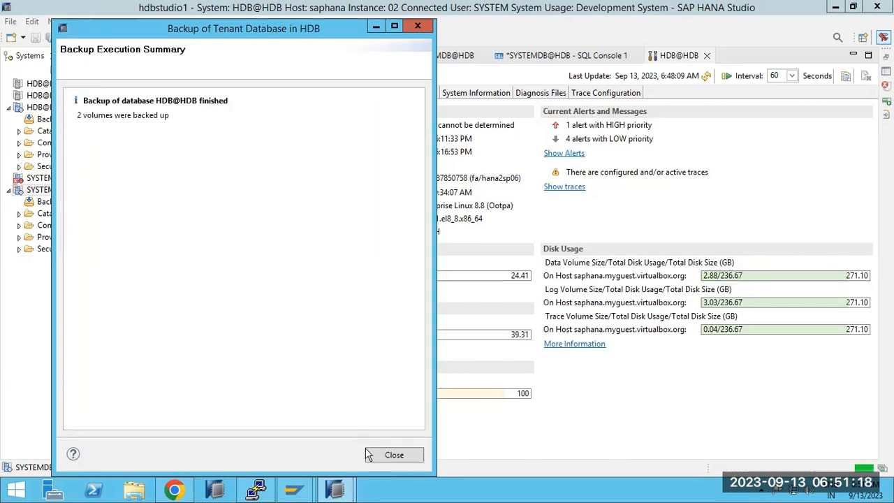
{"action": "left_click", "coordinate": [382, 452]}
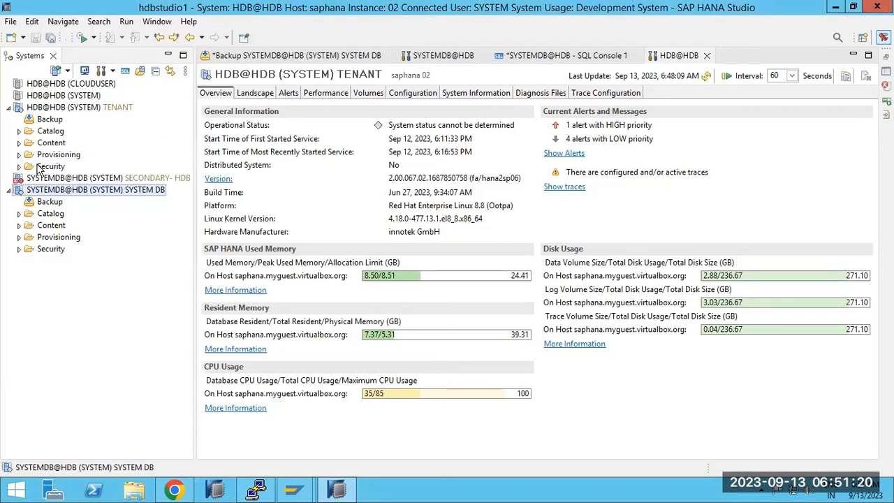
Show the tenant's backup catalog with delta and log backups, and view the newest full backup.
{"action": "double_click", "coordinate": [50, 120]}
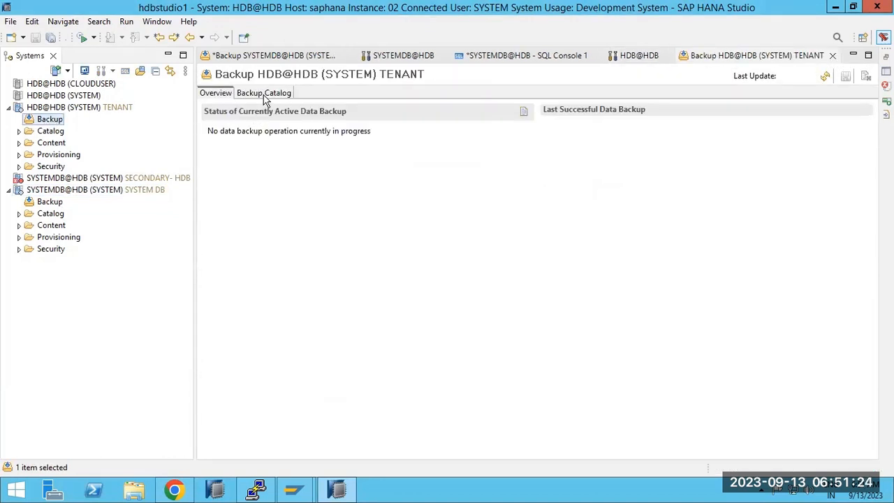
{"action": "left_click", "coordinate": [264, 92]}
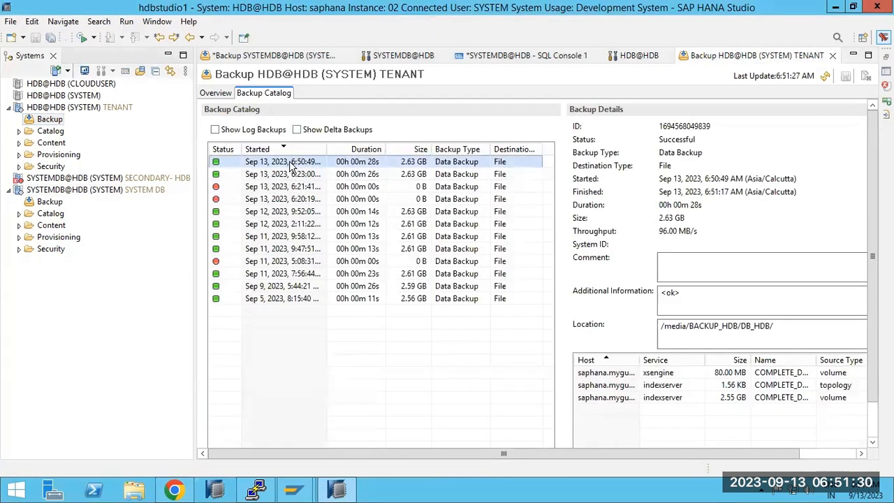
{"action": "left_click", "coordinate": [297, 130]}
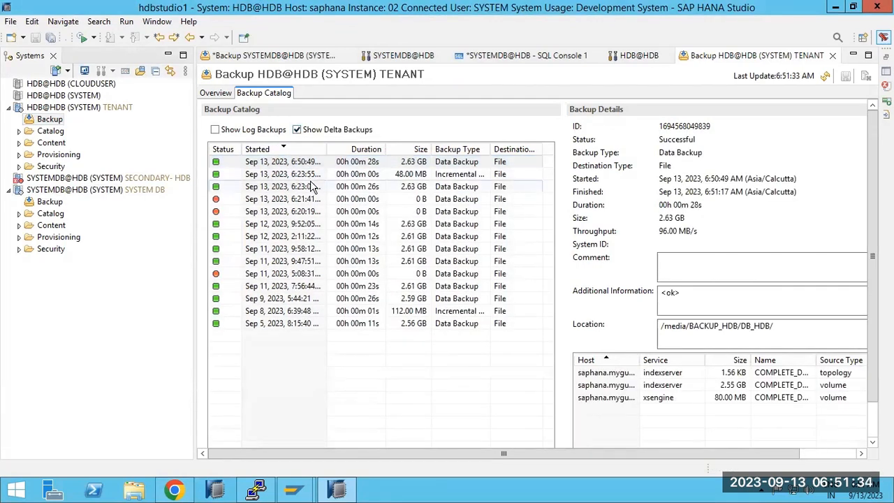
{"action": "left_click", "coordinate": [230, 131]}
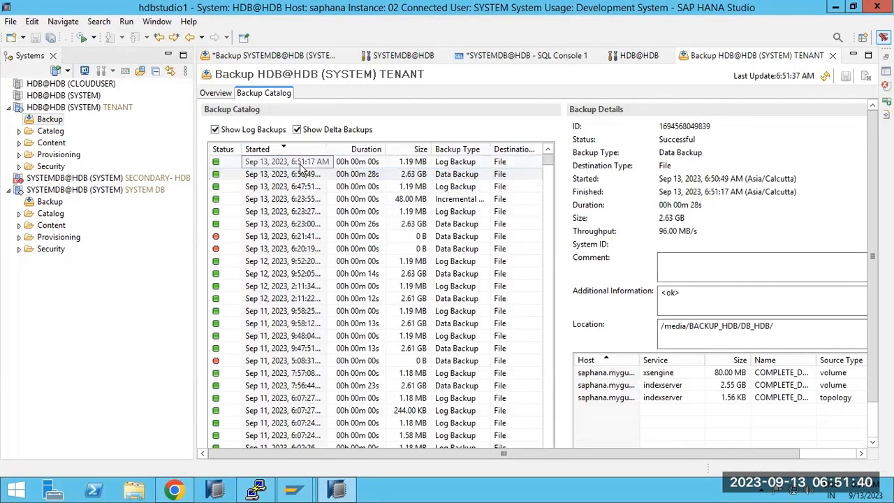
{"action": "left_click", "coordinate": [300, 165]}
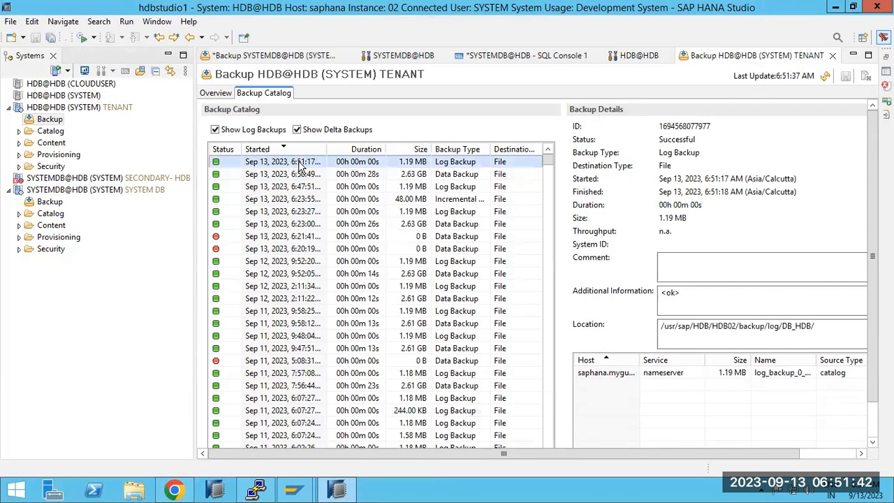
{"action": "left_click", "coordinate": [304, 174]}
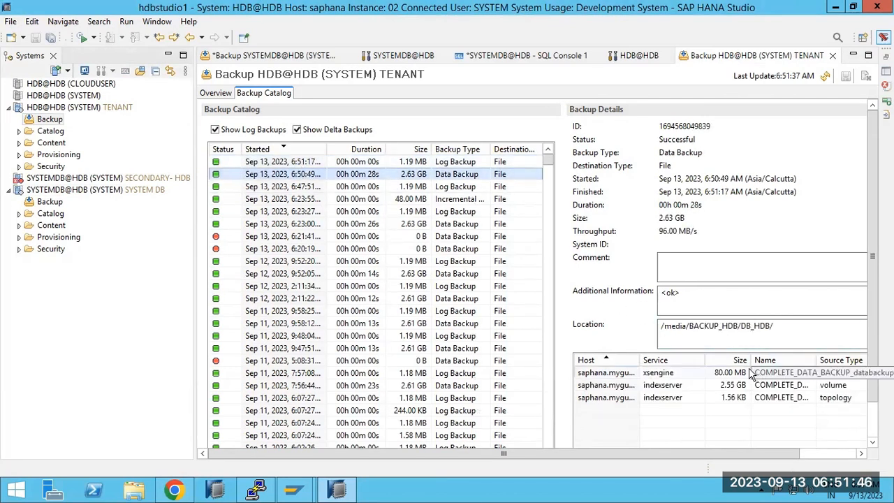
{"action": "double_click", "coordinate": [678, 127]}
{"action": "left_click", "coordinate": [678, 127]}
{"action": "double_click", "coordinate": [677, 127]}
{"action": "key", "text": "ctrl+c"}
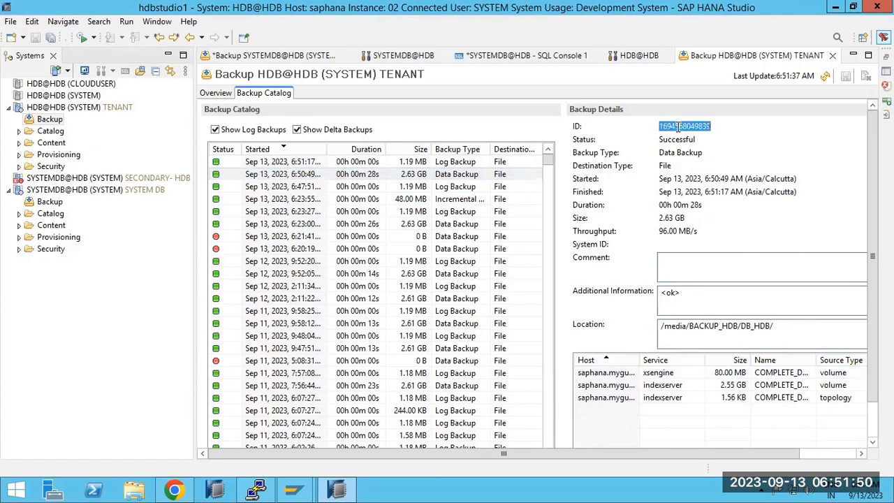
{"action": "mouse_move", "coordinate": [671, 10]}
{"action": "left_click", "coordinate": [578, 8]}
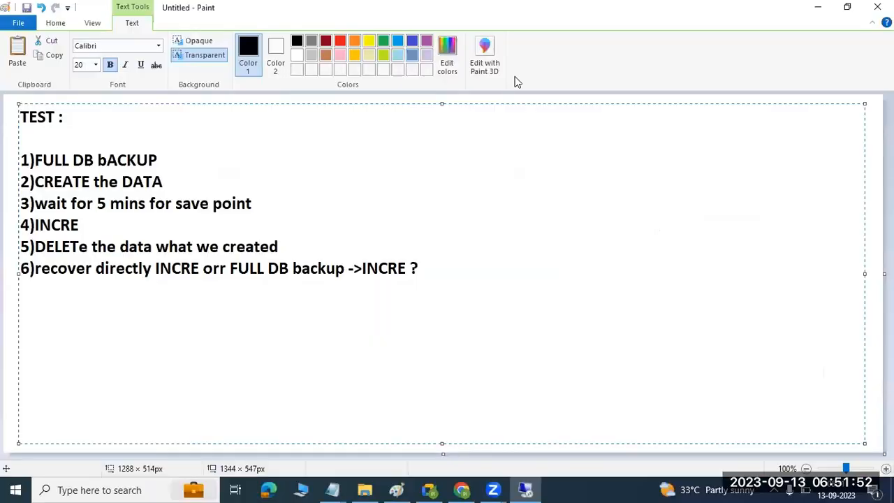
{"action": "left_click", "coordinate": [184, 164]}
{"action": "type", "text": "-"}
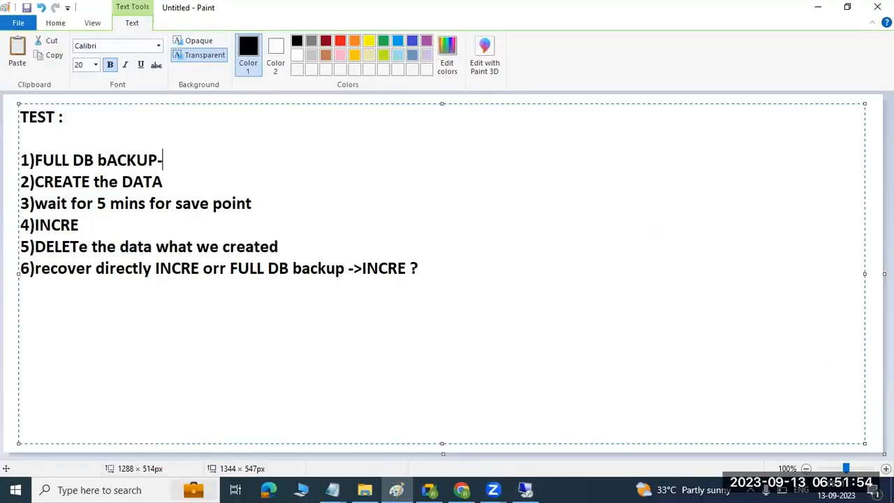
{"action": "key", "text": "ctrl+v"}
{"action": "left_click", "coordinate": [180, 190]}
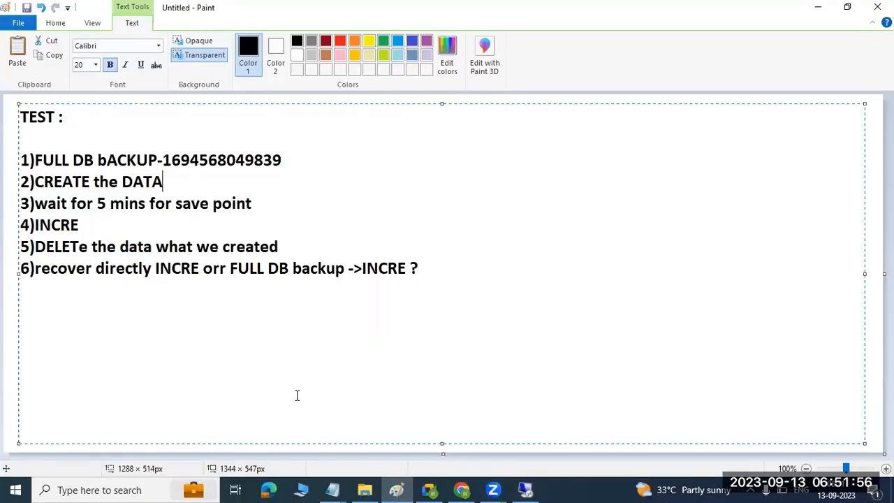
{"action": "left_click", "coordinate": [526, 490]}
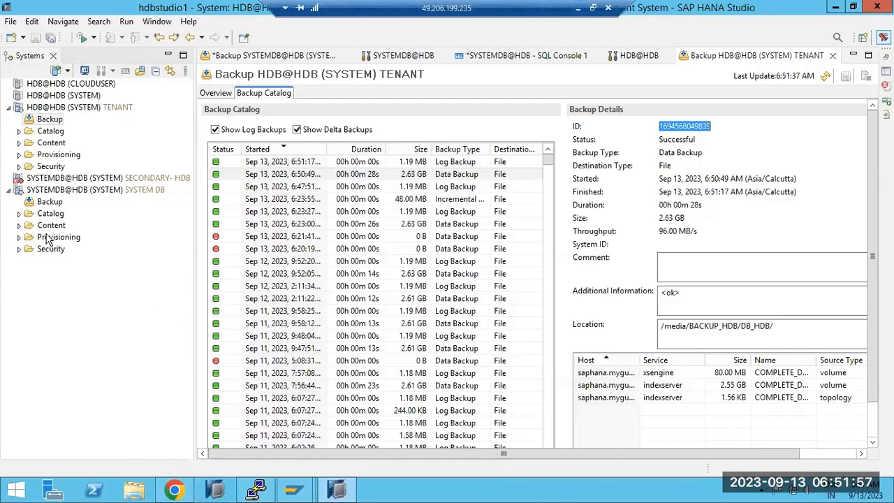
Expand the HDB tenant's Security folder and select its Users node.
{"action": "left_click", "coordinate": [18, 167]}
{"action": "left_click", "coordinate": [29, 190]}
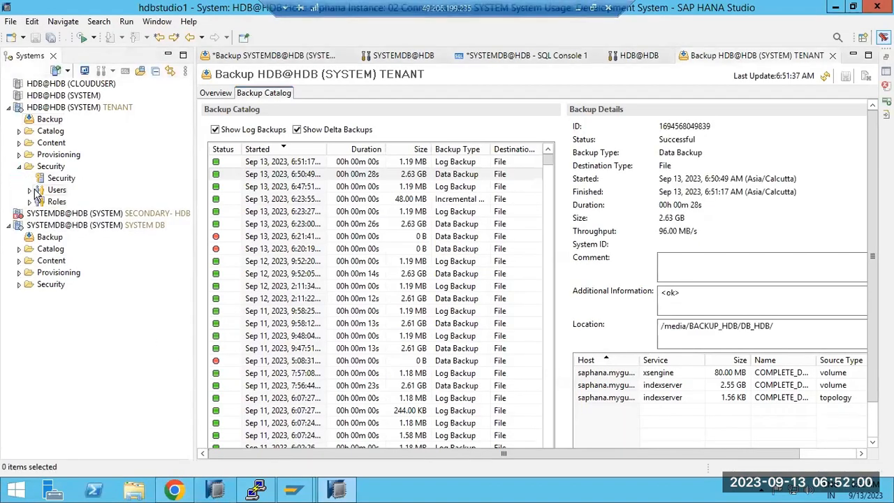
{"action": "left_click", "coordinate": [53, 191]}
{"action": "right_click", "coordinate": [53, 193]}
{"action": "left_click", "coordinate": [82, 201]}
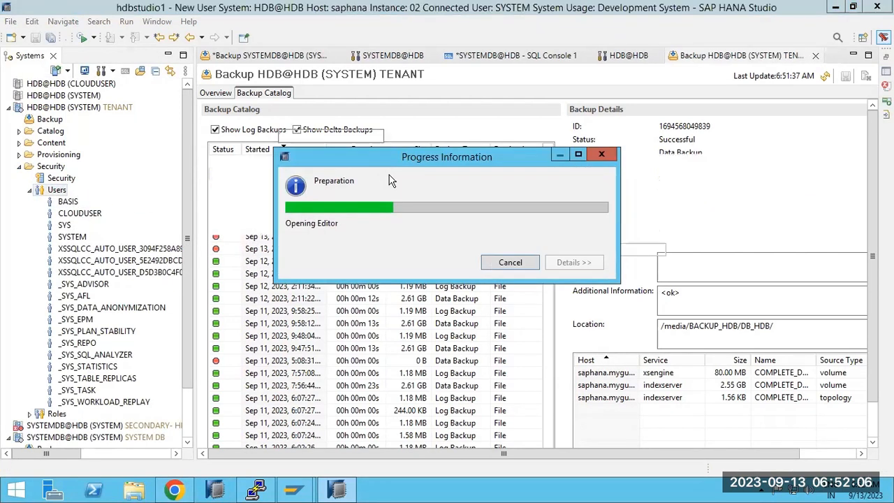
Create and deploy the new user BASIS1234 with a password, then collapse Security.
{"action": "type", "text": "BA"}
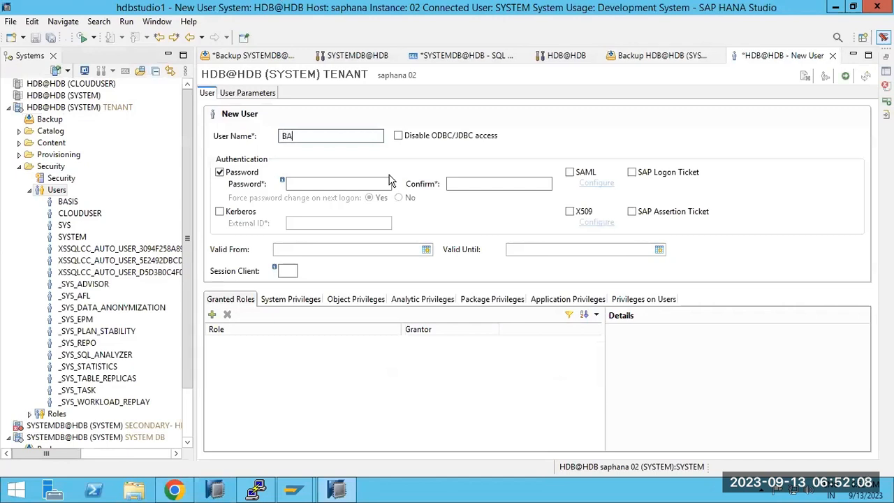
{"action": "type", "text": "SIS12345"}
{"action": "left_click", "coordinate": [354, 179]}
{"action": "type", "text": "••••••••"}
{"action": "key", "text": "Tab"}
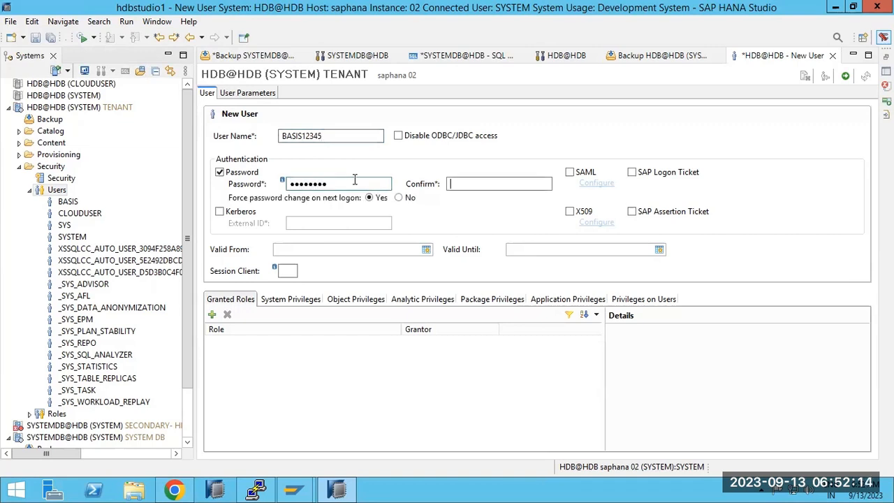
{"action": "type", "text": "••••••••"}
{"action": "left_click", "coordinate": [846, 76]}
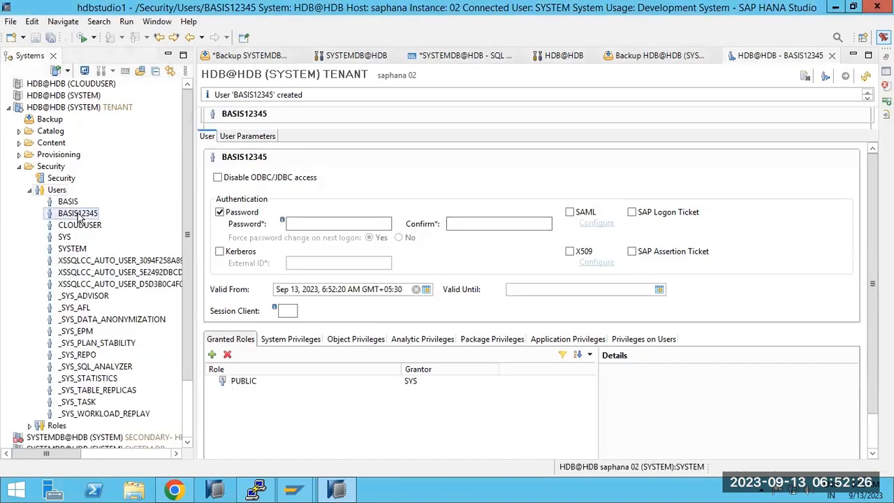
{"action": "left_click", "coordinate": [79, 215]}
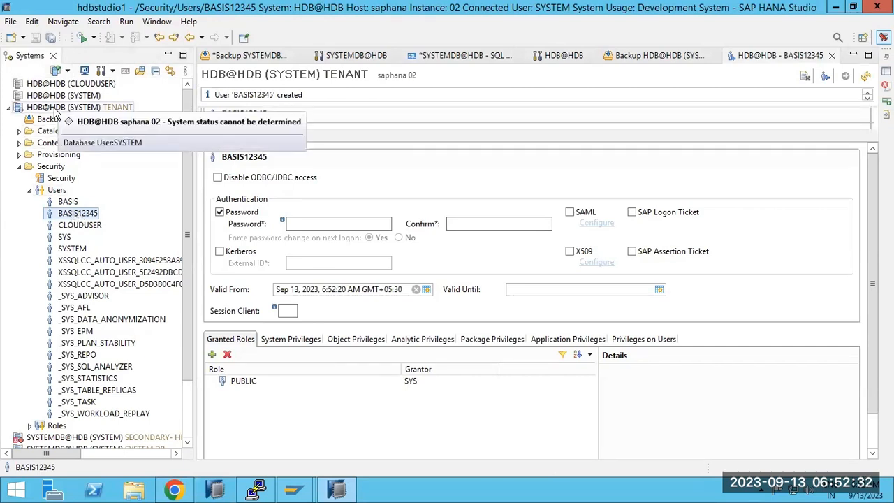
{"action": "left_click", "coordinate": [18, 167]}
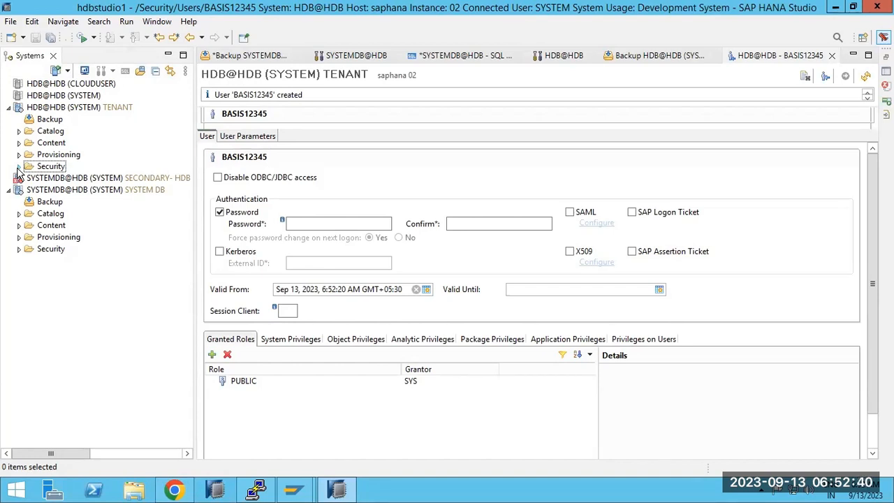
{"action": "left_click", "coordinate": [256, 490]}
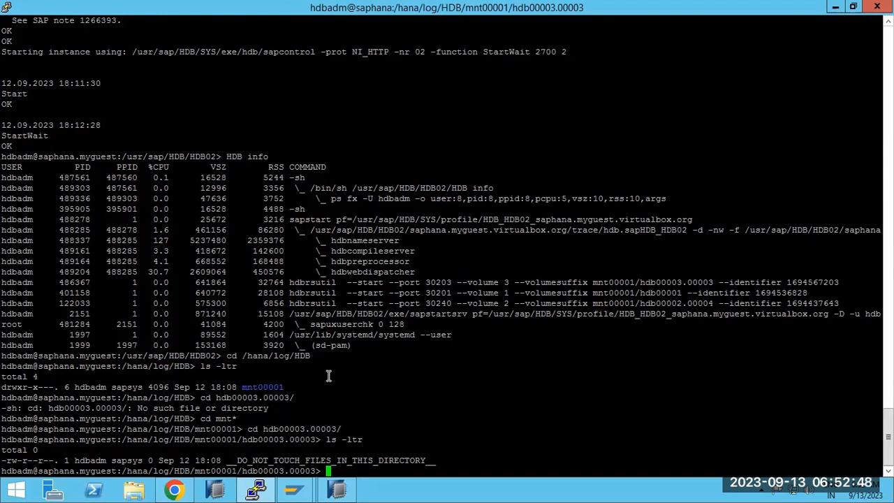
Re-enter the hdbadm shell with sudo su - hdbadm and list the saphana* directory.
{"action": "type", "text": "exit"}
{"action": "key", "text": "Return"}
{"action": "type", "text": "sudo su - "}
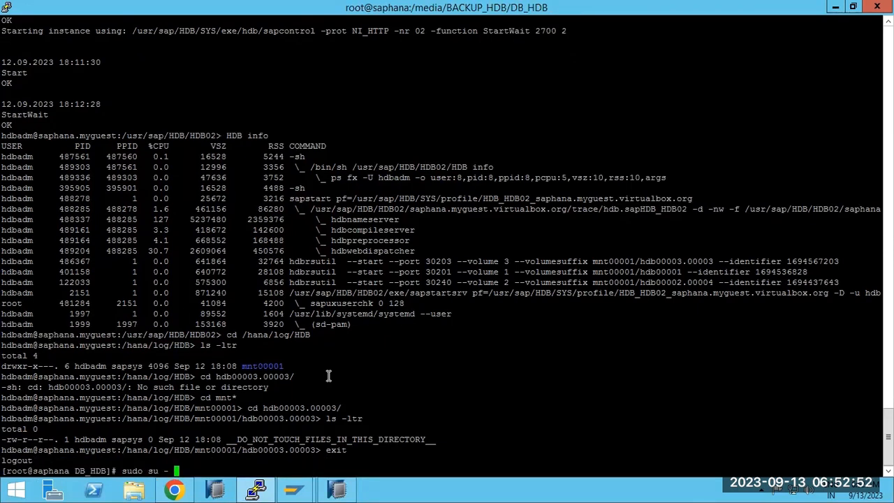
{"action": "type", "text": "hdbadm"}
{"action": "key", "text": "Return"}
{"action": "type", "text": "cd "}
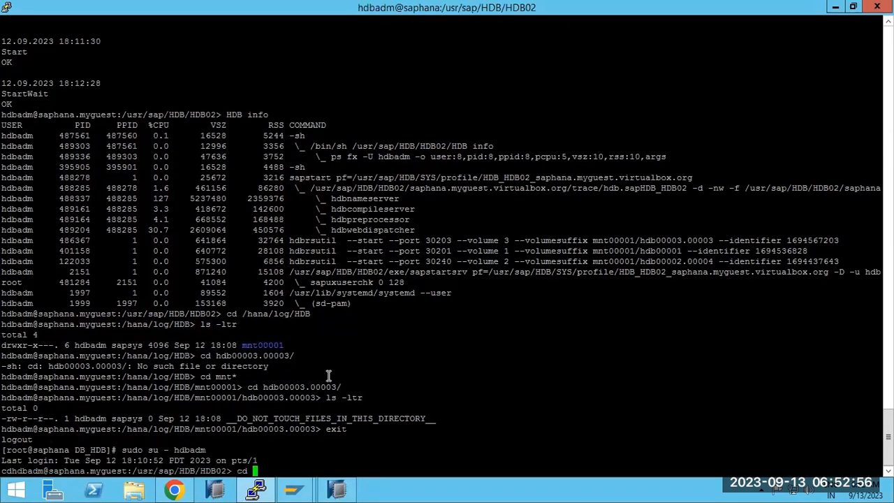
{"action": "type", "text": "saphana*"}
{"action": "key", "text": "Return"}
{"action": "type", "text": "ls -ltr"}
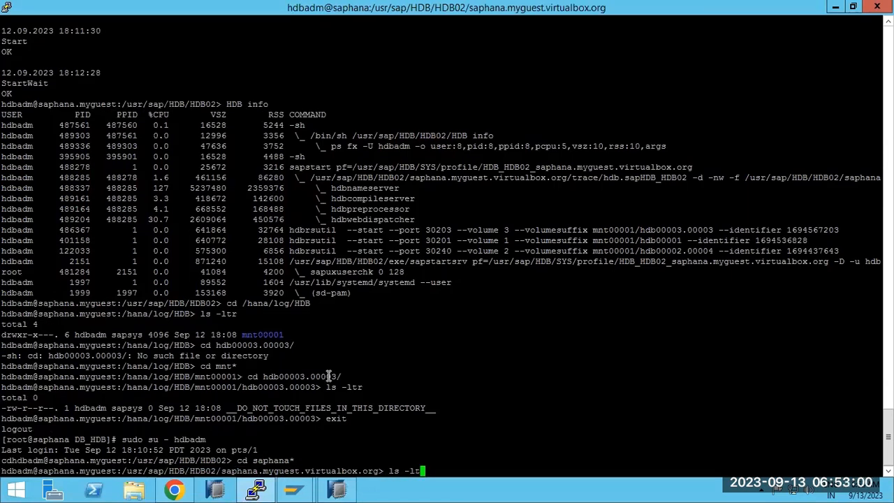
{"action": "key", "text": "Return"}
Move into trace/DB_HDB and list its trace files by time.
{"action": "type", "text": "cd trace"}
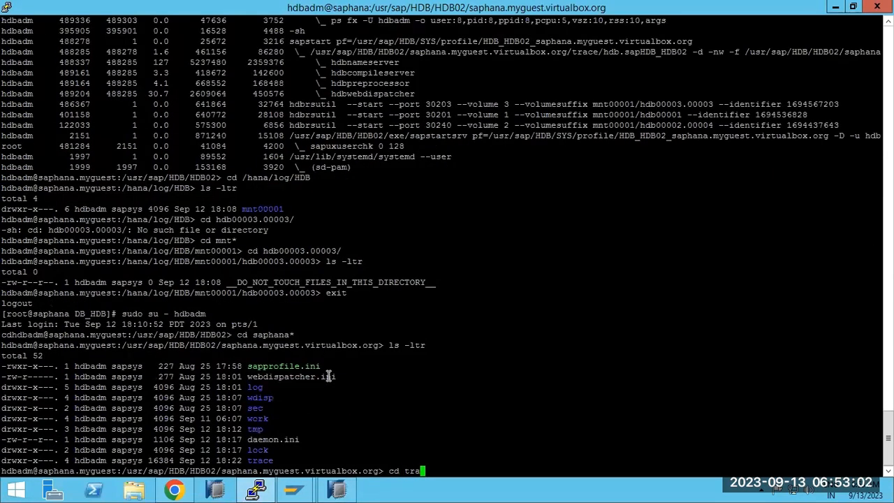
{"action": "key", "text": "Return"}
{"action": "type", "text": "ls -ltr"}
{"action": "key", "text": "Return"}
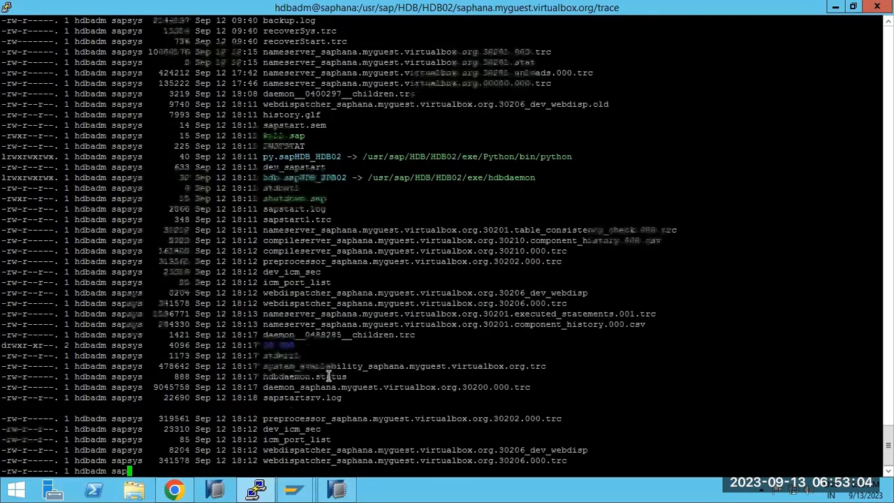
{"action": "type", "text": "cd"}
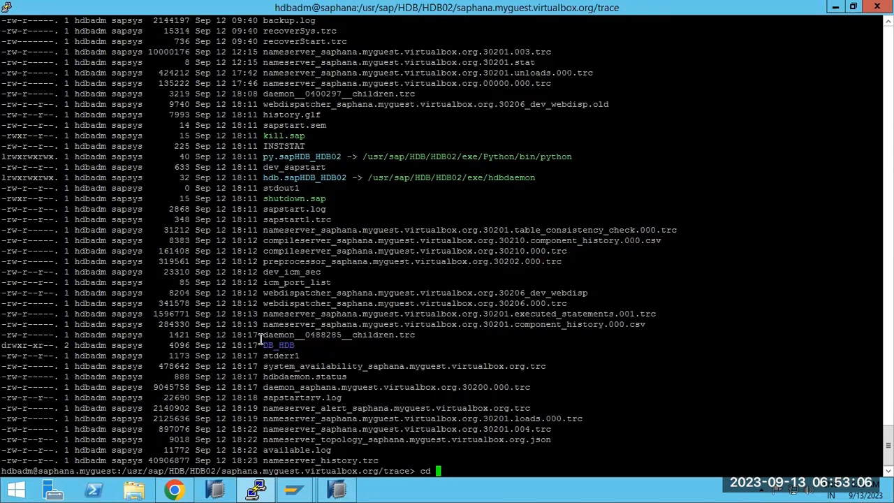
{"action": "double_click", "coordinate": [266, 342]}
{"action": "right_click", "coordinate": [266, 342]}
{"action": "key", "text": "Return"}
{"action": "type", "text": "ls -ltr"}
{"action": "key", "text": "Return"}
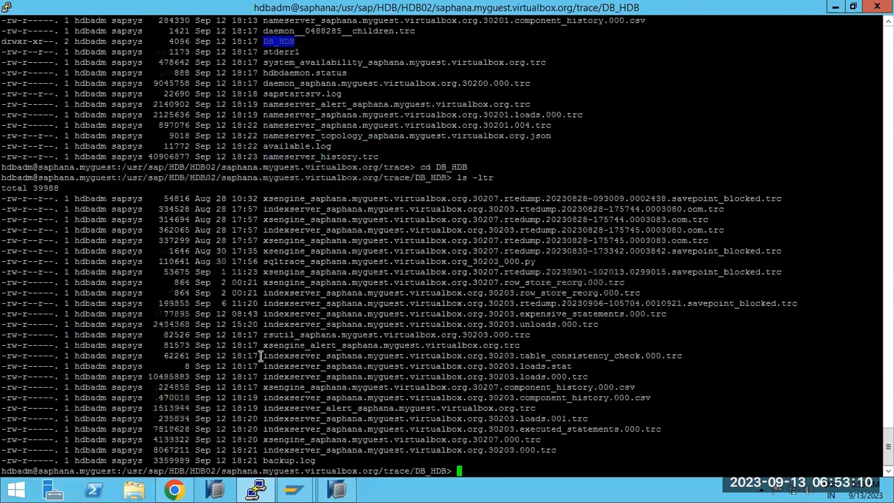
Follow the indexserver 30203.000 trace file with tail -100f.
{"action": "double_click", "coordinate": [289, 450]}
{"action": "key", "text": "ctrl+c"}
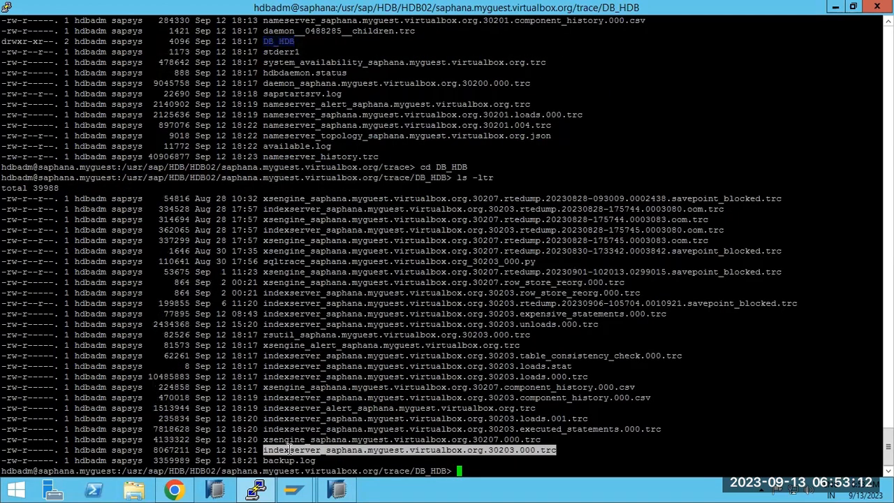
{"action": "type", "text": "tail -100f"}
{"action": "right_click", "coordinate": [555, 380]}
{"action": "key", "text": "Return"}
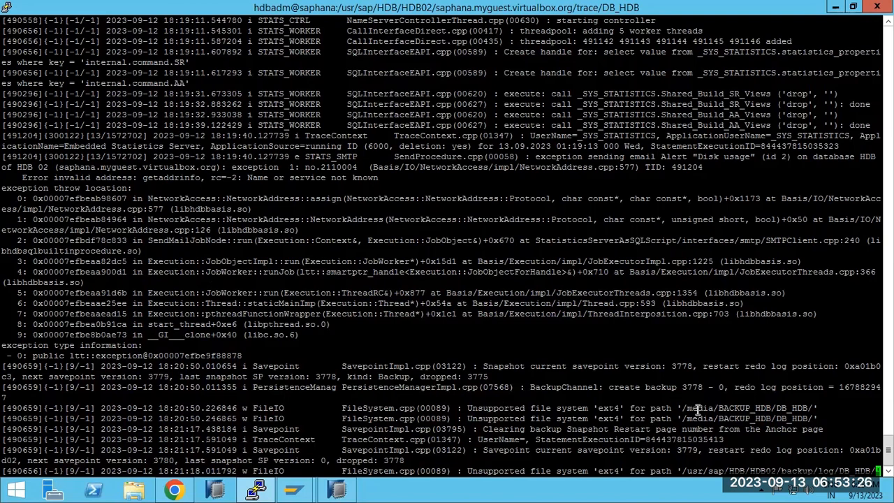
Highlight the ext4 backup warning, savepoint details and snapshot-clearing messages, including version 3780.
{"action": "left_click_drag", "start_coordinate": [692, 410], "coordinate": [739, 409]}
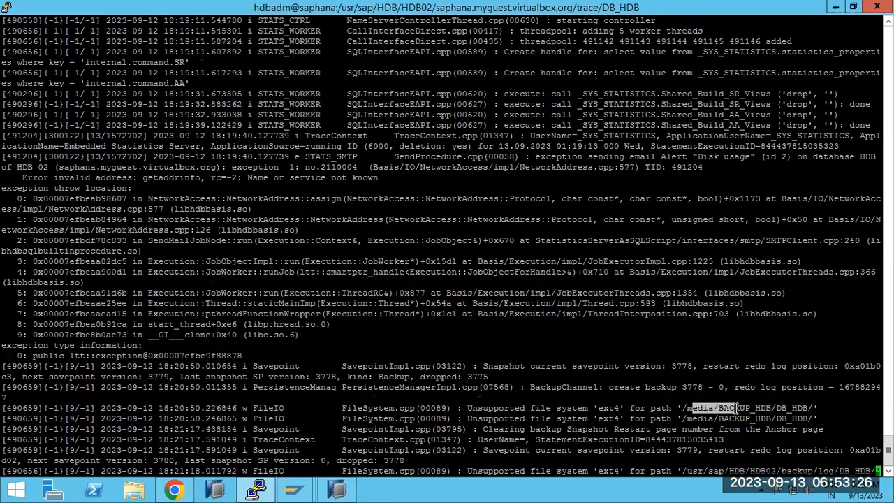
{"action": "double_click", "coordinate": [609, 408]}
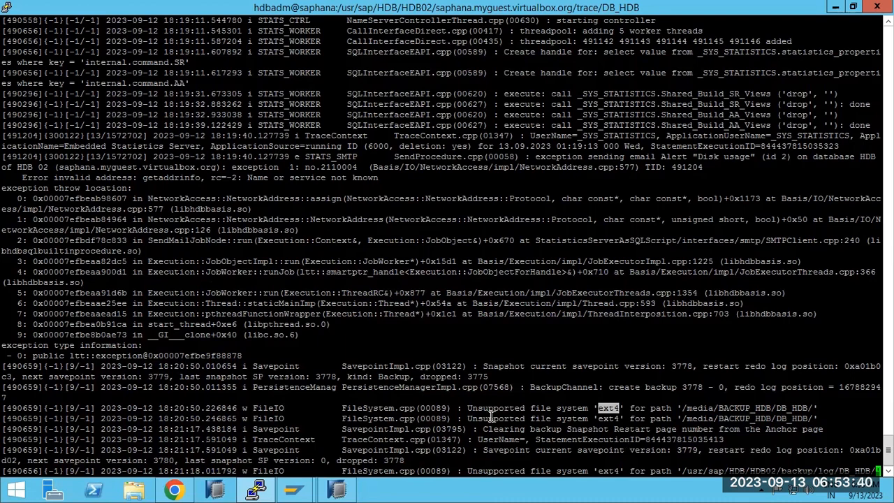
{"action": "left_click_drag", "start_coordinate": [244, 376], "coordinate": [495, 375]}
{"action": "left_click", "coordinate": [360, 380]}
{"action": "left_click_drag", "start_coordinate": [510, 430], "coordinate": [691, 450]}
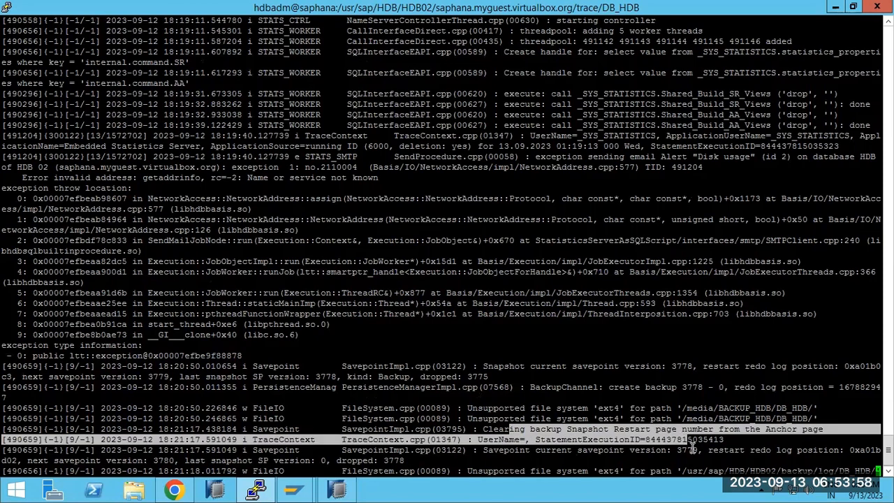
{"action": "double_click", "coordinate": [688, 450]}
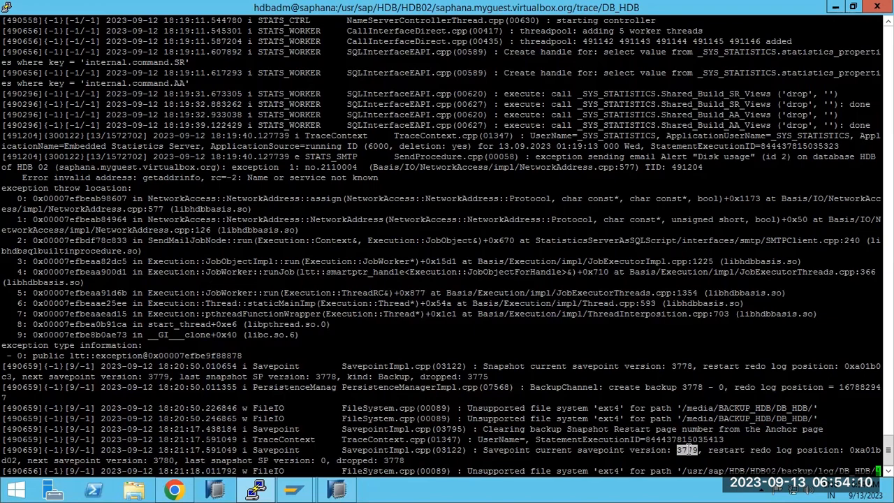
{"action": "left_click_drag", "start_coordinate": [148, 461], "coordinate": [257, 463]}
{"action": "left_click", "coordinate": [337, 489]}
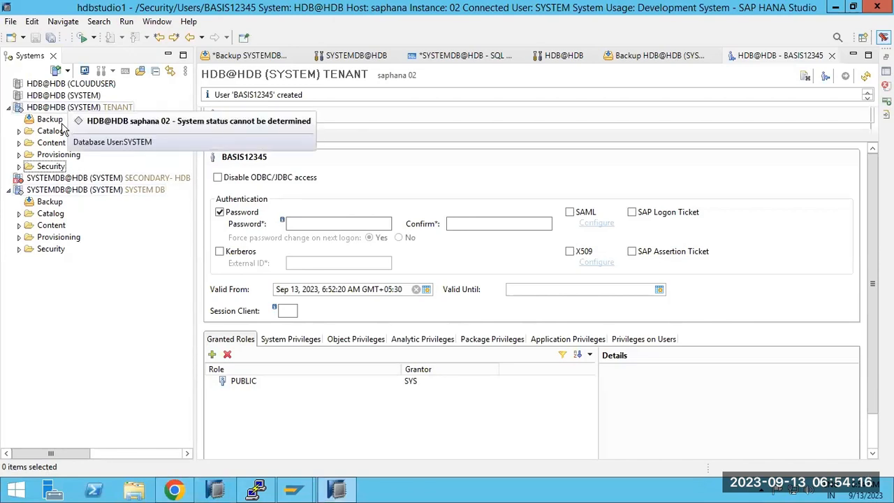
Set SYSTEMDB's log backup interval to 15 minutes in the backup Configuration tab and save.
{"action": "left_click", "coordinate": [51, 203]}
{"action": "double_click", "coordinate": [50, 202]}
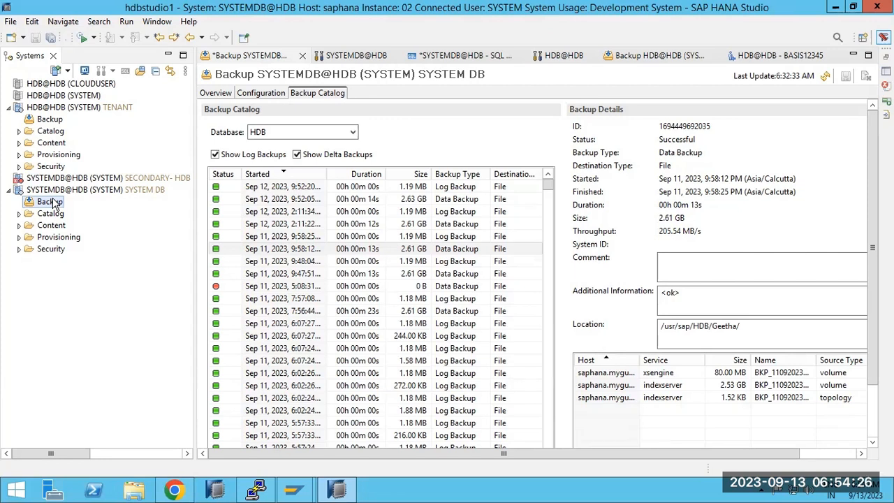
{"action": "left_click", "coordinate": [227, 95]}
{"action": "left_click", "coordinate": [269, 98]}
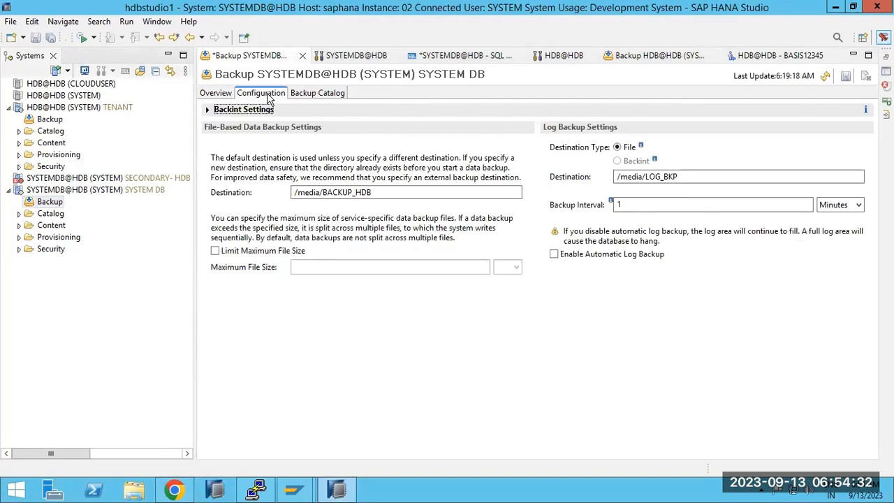
{"action": "left_click", "coordinate": [637, 204]}
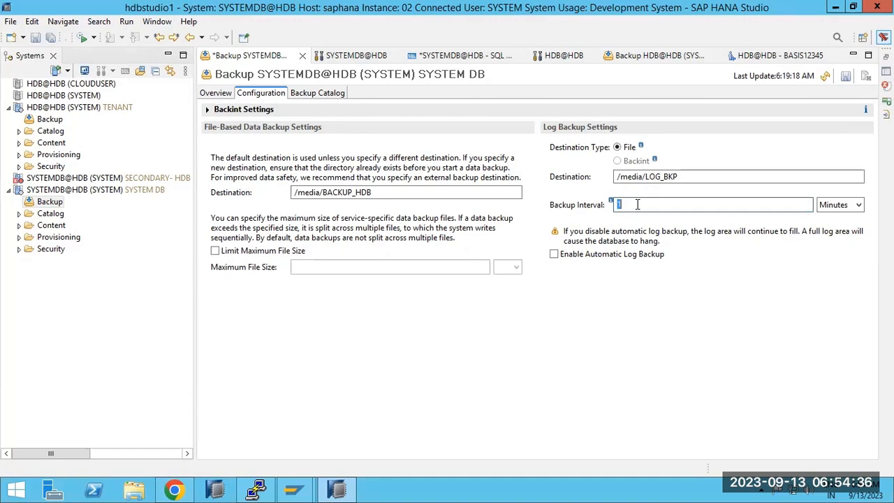
{"action": "type", "text": "5"}
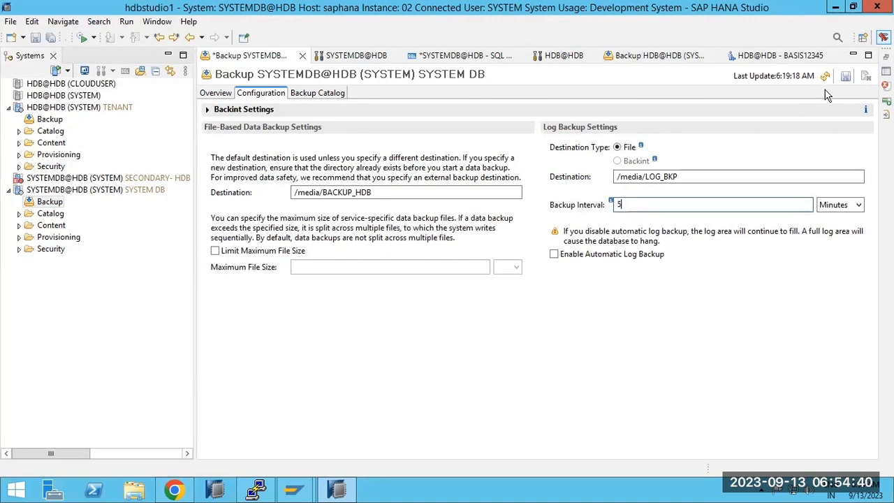
{"action": "type", "text": "15"}
{"action": "left_click", "coordinate": [845, 76]}
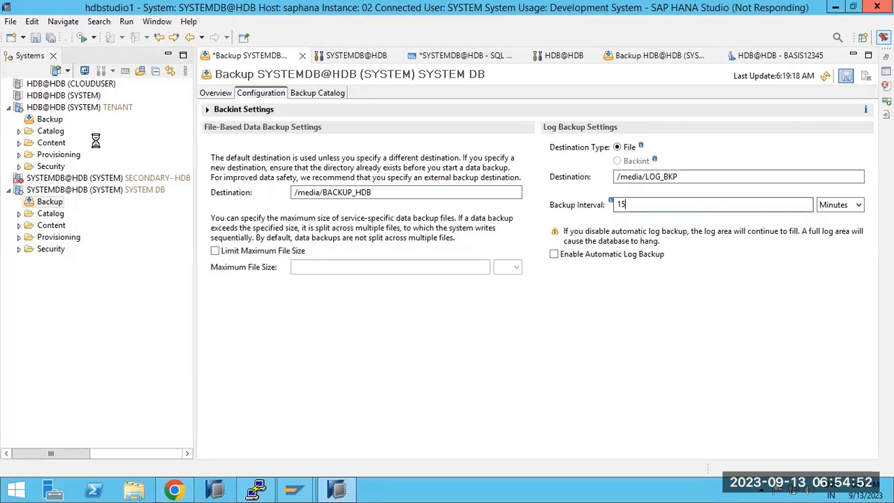
{"action": "left_click", "coordinate": [54, 109]}
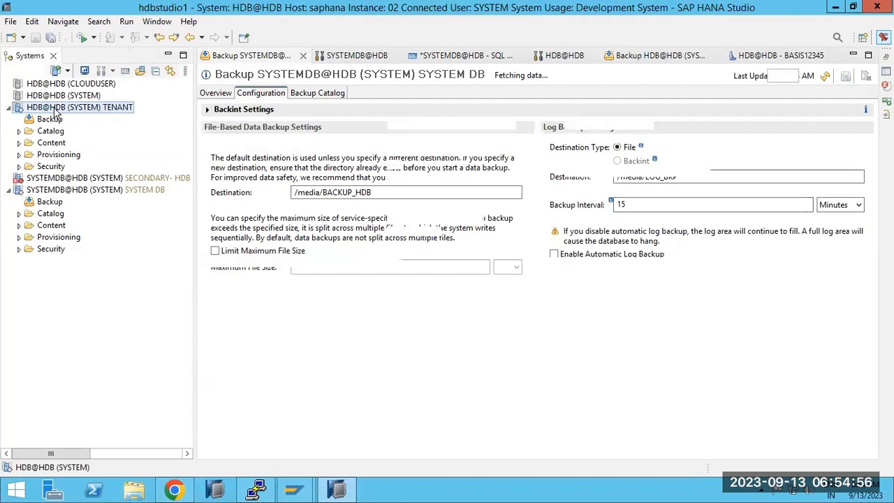
Filter the HDB tenant's configuration for 'savepoint' and check savepoint_interval_s is 300.
{"action": "double_click", "coordinate": [55, 109]}
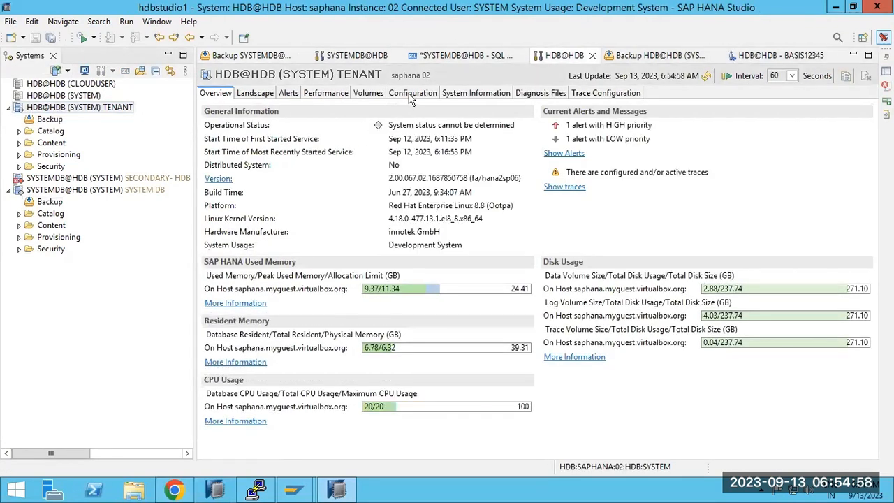
{"action": "left_click", "coordinate": [412, 93]}
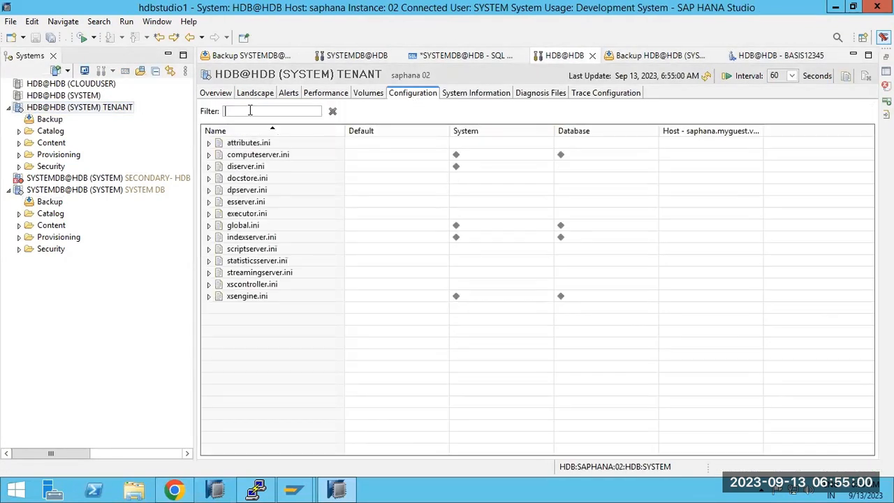
{"action": "type", "text": "savepoint"}
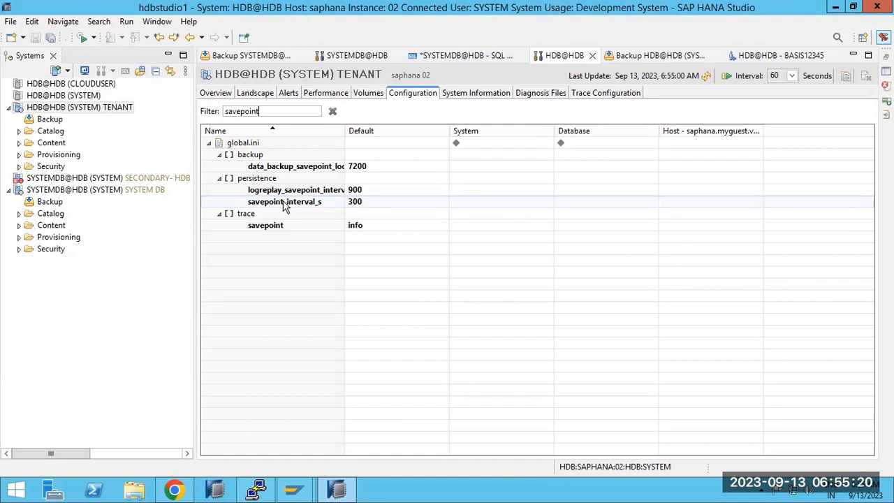
{"action": "left_click", "coordinate": [285, 203]}
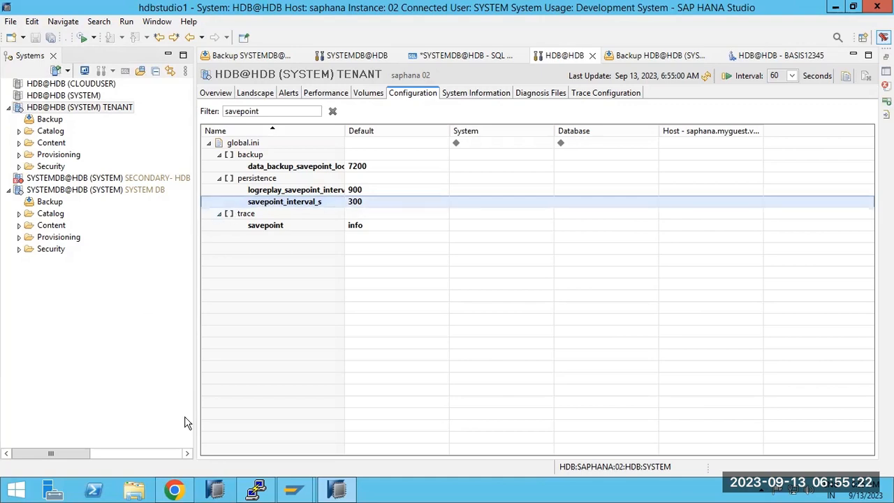
{"action": "left_click", "coordinate": [257, 489]}
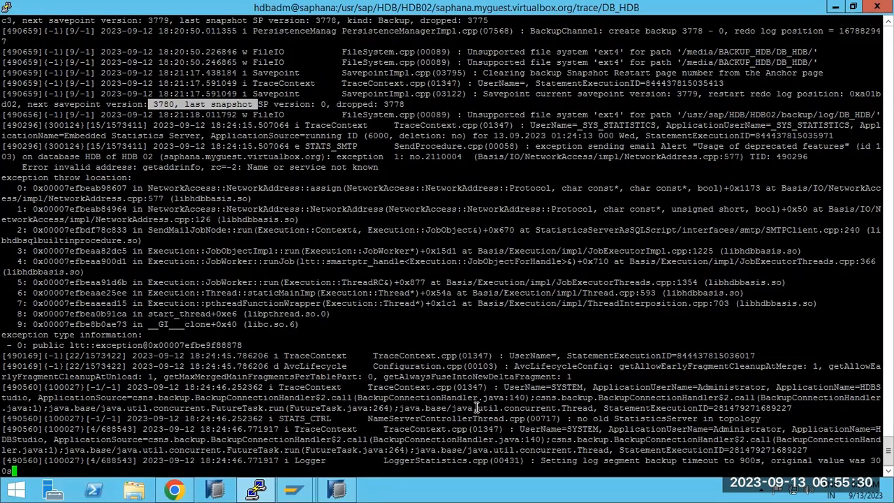
Highlight the latest backup-timeout log line, then select step 3's text in the Paint checklist.
{"action": "left_click_drag", "start_coordinate": [580, 460], "coordinate": [14, 471]}
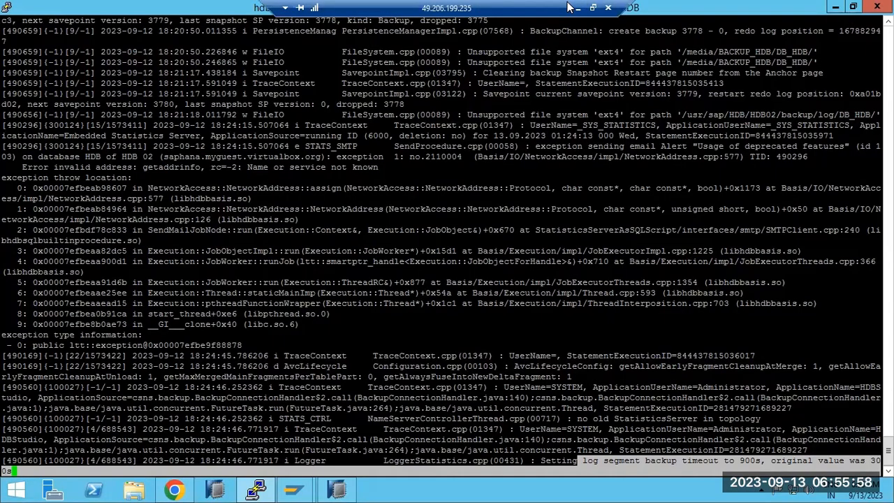
{"action": "left_click", "coordinate": [576, 7]}
{"action": "left_click_drag", "start_coordinate": [123, 203], "coordinate": [196, 203]}
{"action": "left_click", "coordinate": [265, 202]}
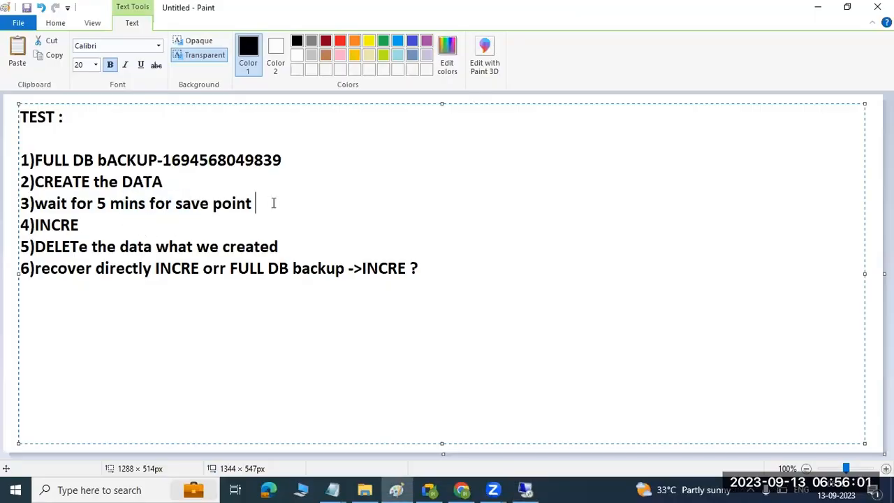
Append -DONE to step 2's DATA line and a dash to step 3's savepoint line.
{"action": "left_click", "coordinate": [201, 180]}
{"action": "type", "text": "-DONE"}
{"action": "left_click", "coordinate": [287, 211]}
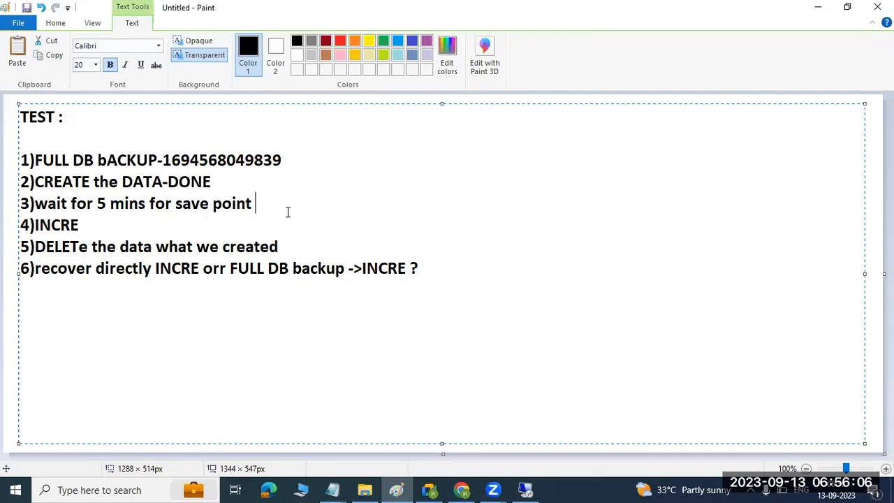
{"action": "type", "text": "-"}
{"action": "left_click", "coordinate": [526, 490]}
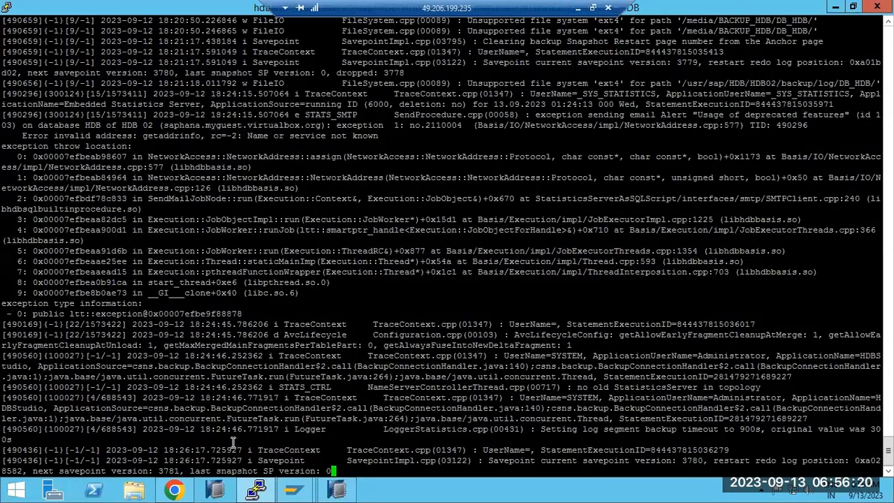
Highlight the new savepoint version 3781 lines at the bottom of the trace log.
{"action": "left_click_drag", "start_coordinate": [160, 469], "coordinate": [203, 467]}
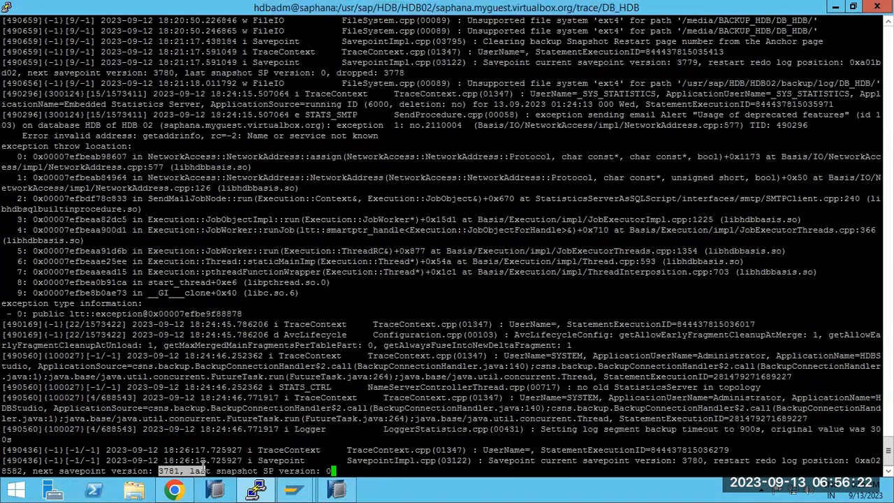
{"action": "left_click_drag", "start_coordinate": [478, 460], "coordinate": [567, 476]}
{"action": "left_click", "coordinate": [336, 490]}
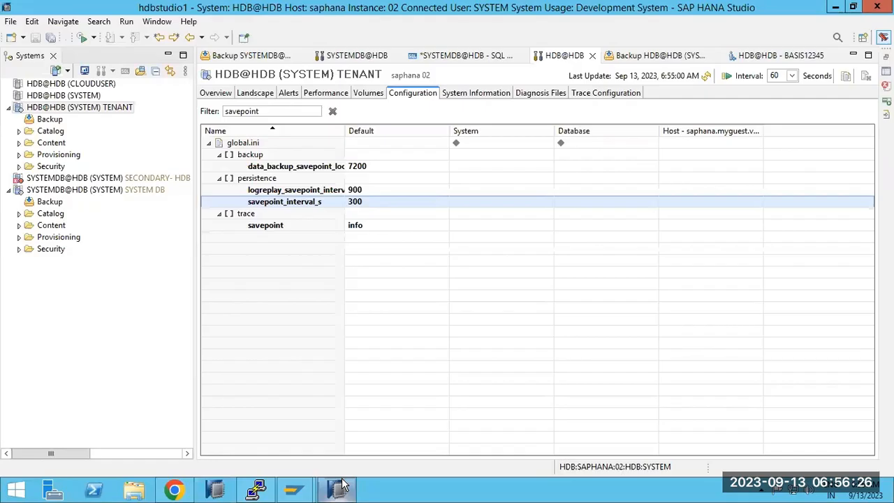
Back up tenant HDB as an Incremental Data Backup, then stop PuTTY's streaming trace log.
{"action": "right_click", "coordinate": [35, 193]}
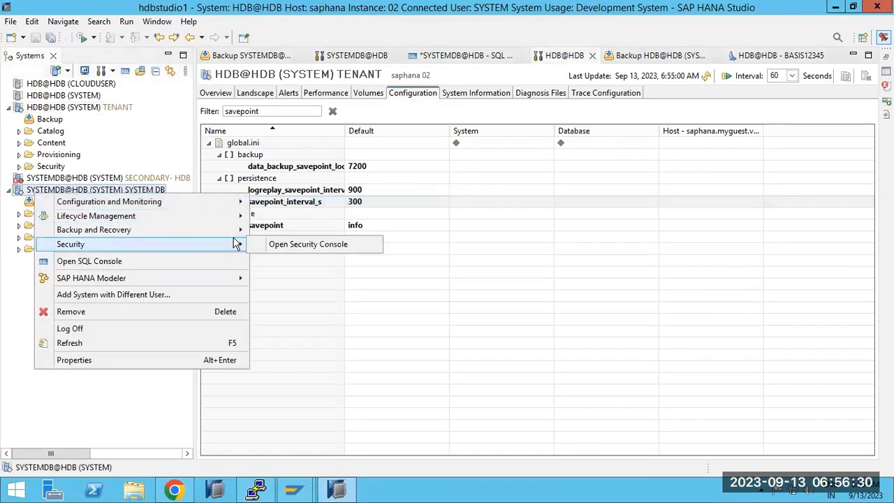
{"action": "mouse_move", "coordinate": [230, 229]}
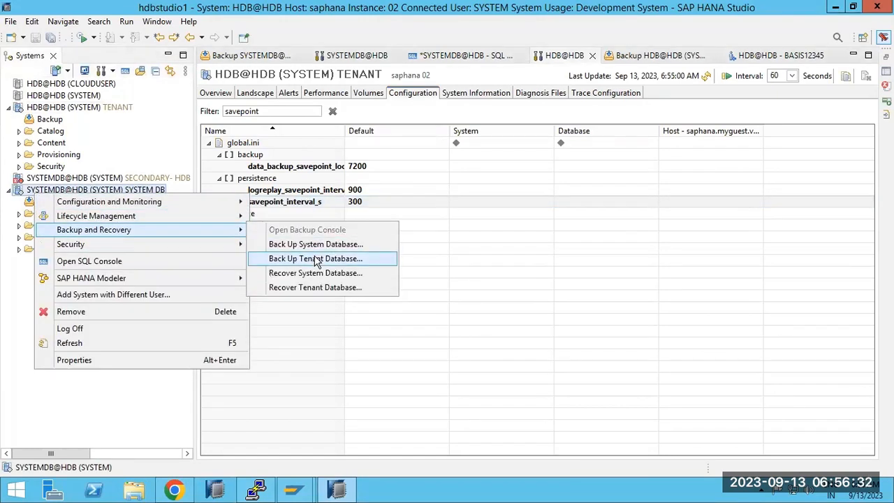
{"action": "left_click", "coordinate": [317, 259]}
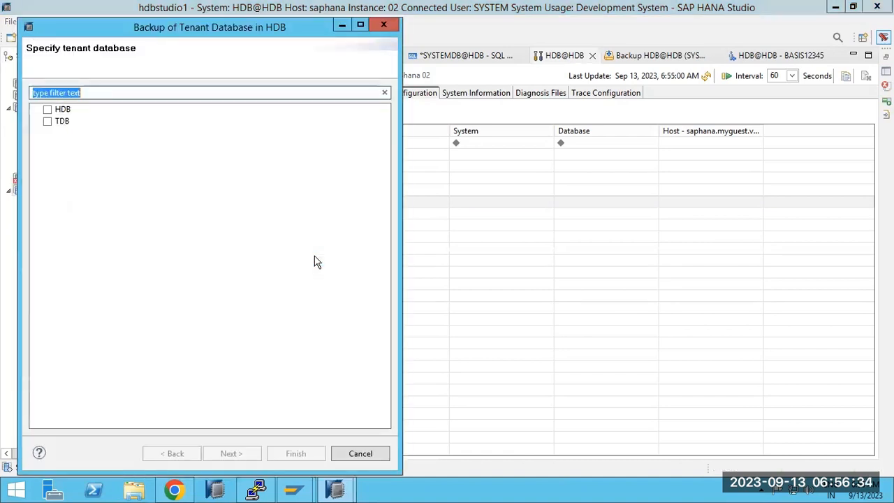
{"action": "left_click", "coordinate": [48, 110]}
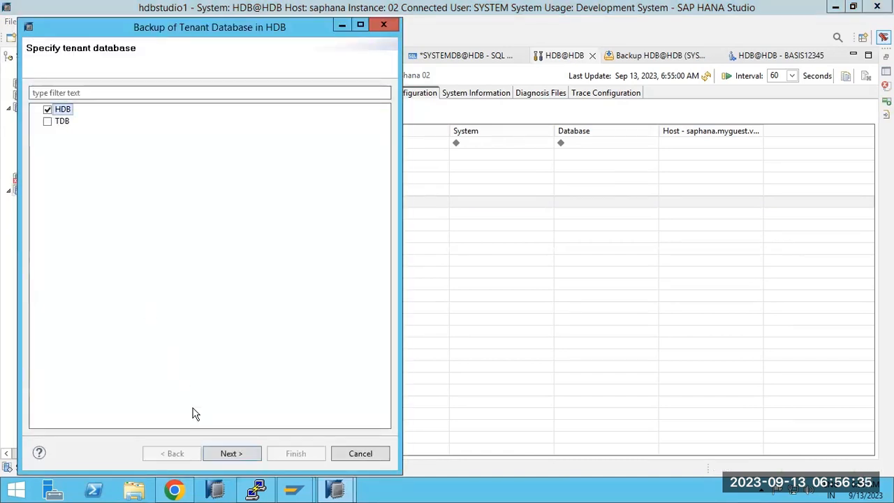
{"action": "left_click", "coordinate": [226, 449]}
{"action": "left_click", "coordinate": [213, 98]}
{"action": "left_click", "coordinate": [126, 132]}
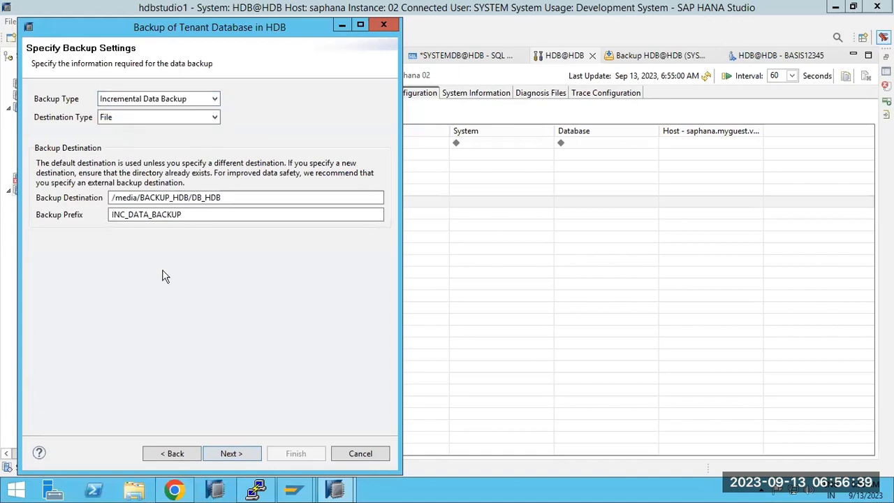
{"action": "left_click", "coordinate": [239, 453]}
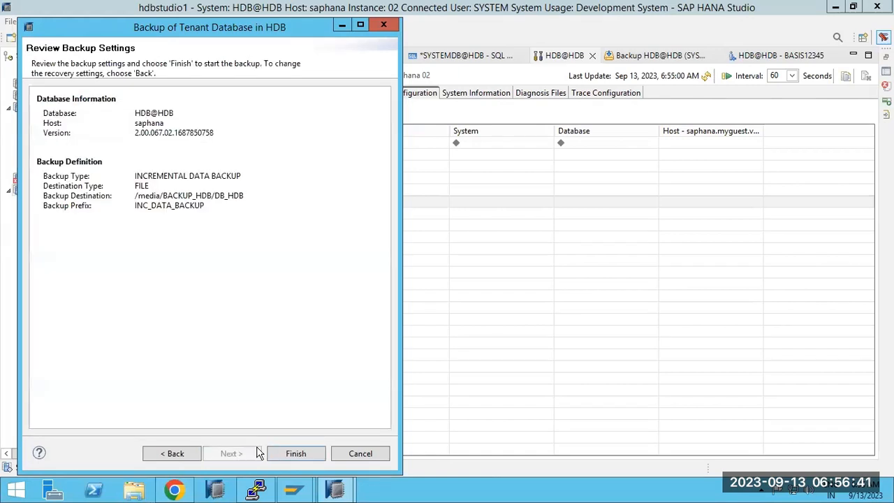
{"action": "left_click", "coordinate": [297, 453]}
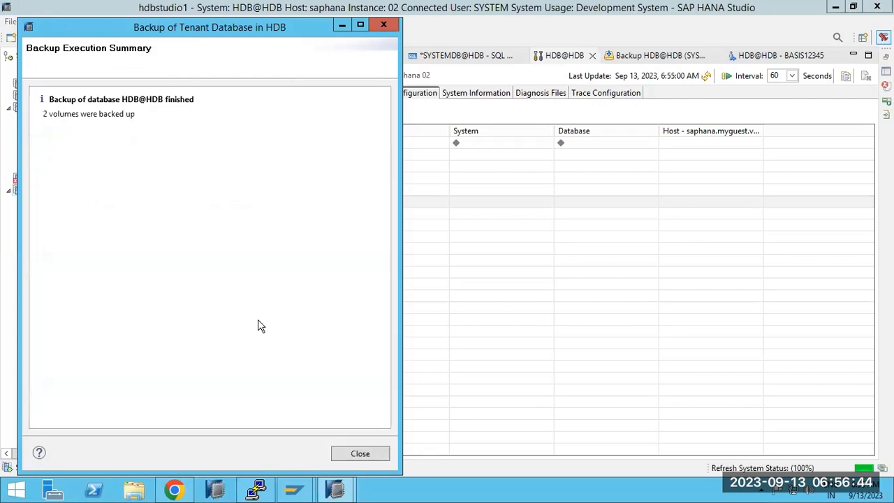
{"action": "left_click", "coordinate": [356, 454]}
{"action": "left_click", "coordinate": [256, 489]}
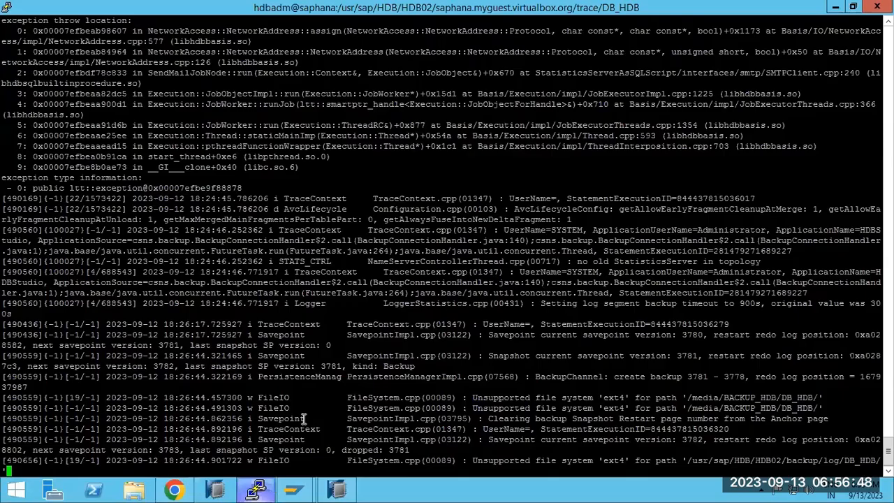
{"action": "key", "text": "ctrl+c"}
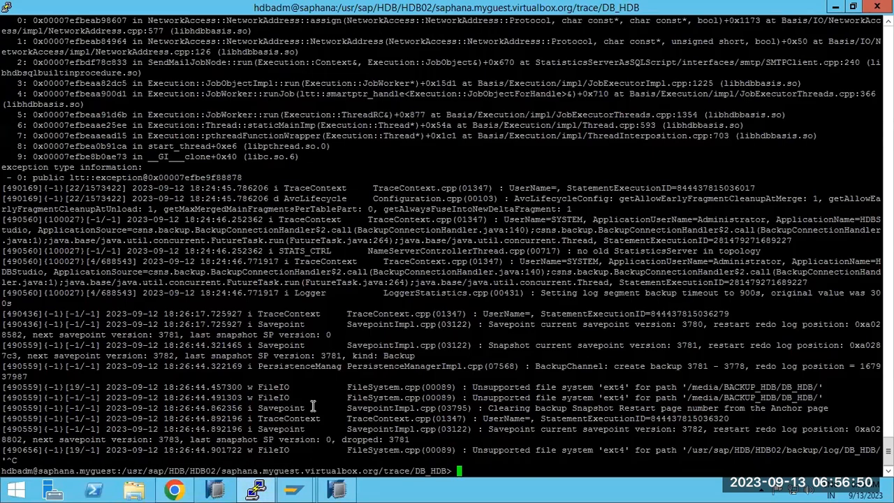
Delete the earlier test user under the tenant's Security > Users, confirming with Restrict.
{"action": "left_click", "coordinate": [336, 489]}
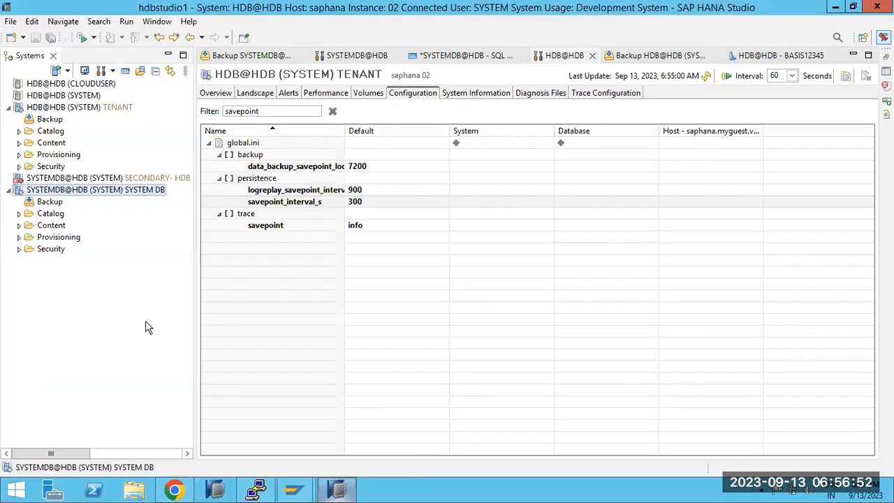
{"action": "left_click", "coordinate": [19, 167]}
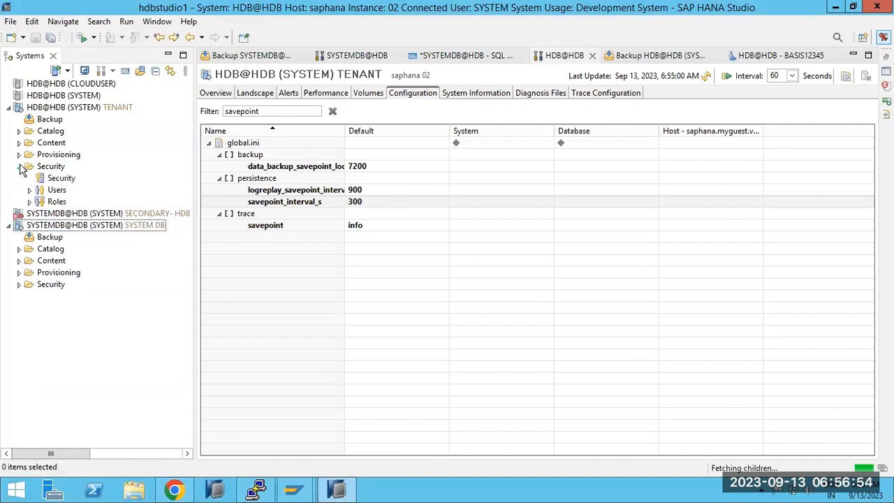
{"action": "left_click", "coordinate": [29, 190]}
{"action": "left_click", "coordinate": [68, 216]}
{"action": "right_click", "coordinate": [69, 217]}
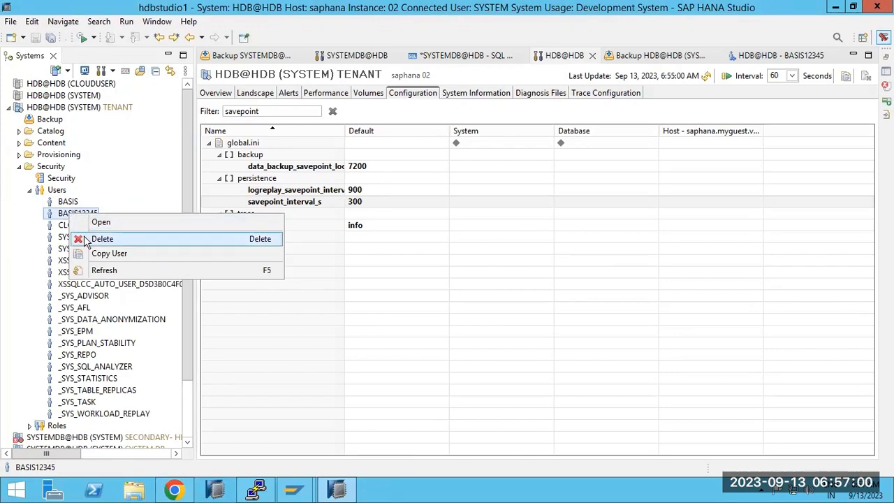
{"action": "left_click", "coordinate": [86, 241]}
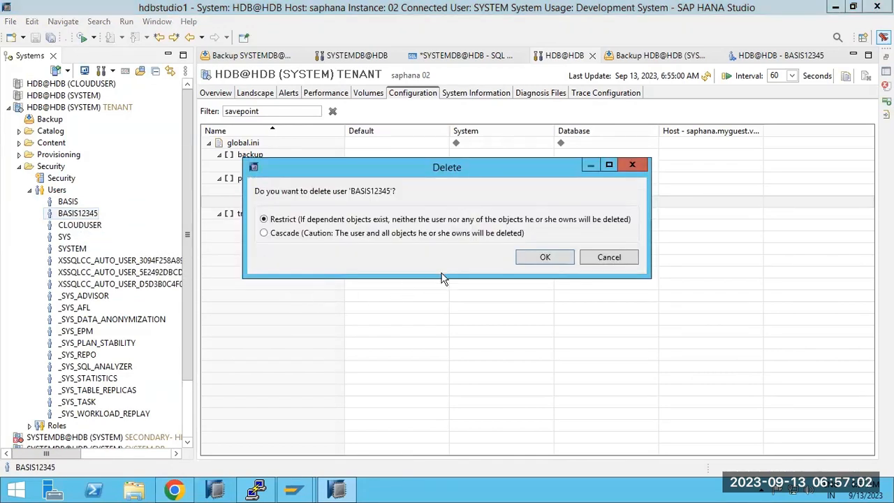
{"action": "left_click", "coordinate": [541, 257]}
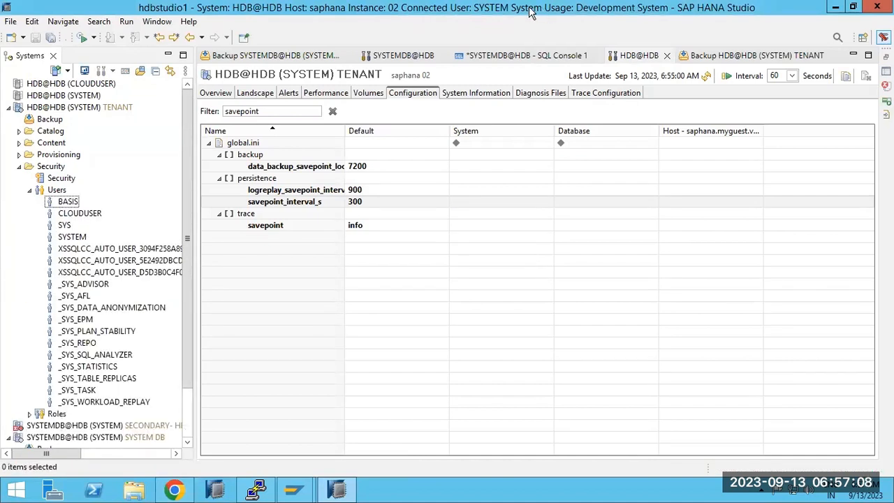
{"action": "mouse_move", "coordinate": [537, 7]}
{"action": "left_click", "coordinate": [577, 8]}
Mark step 4 (INCRE) and step 5 DONE in the Paint checklist, then return to HANA Studio.
{"action": "left_click", "coordinate": [298, 204]}
{"action": "type", "text": "DONE 4)INCRE"}
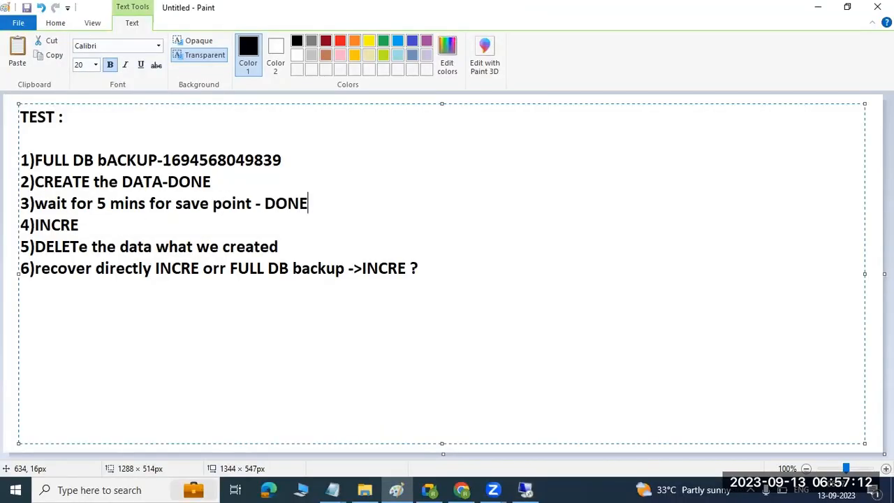
{"action": "type", "text": " -DONE"}
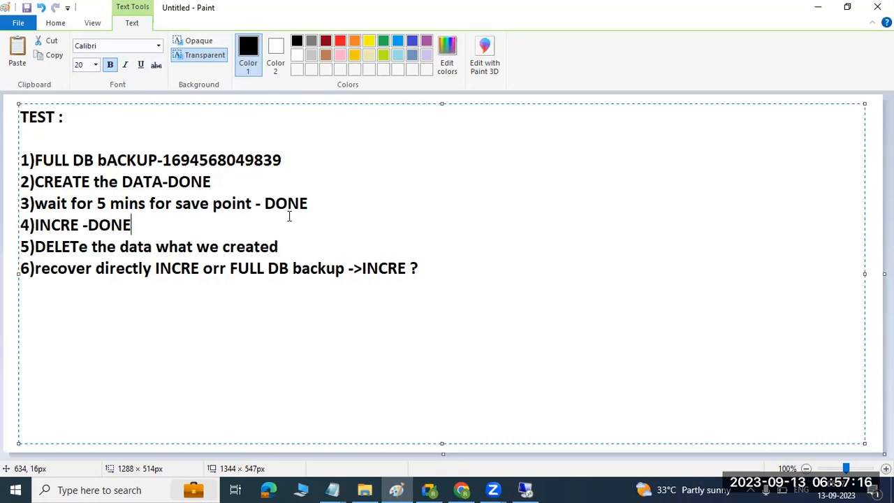
{"action": "left_click", "coordinate": [318, 250]}
{"action": "type", "text": "-DONE"}
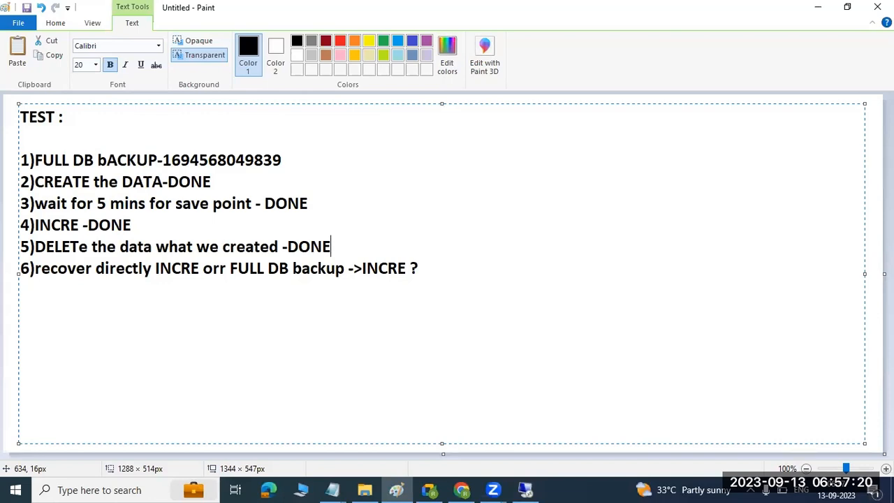
{"action": "left_click_drag", "start_coordinate": [51, 269], "coordinate": [201, 276]}
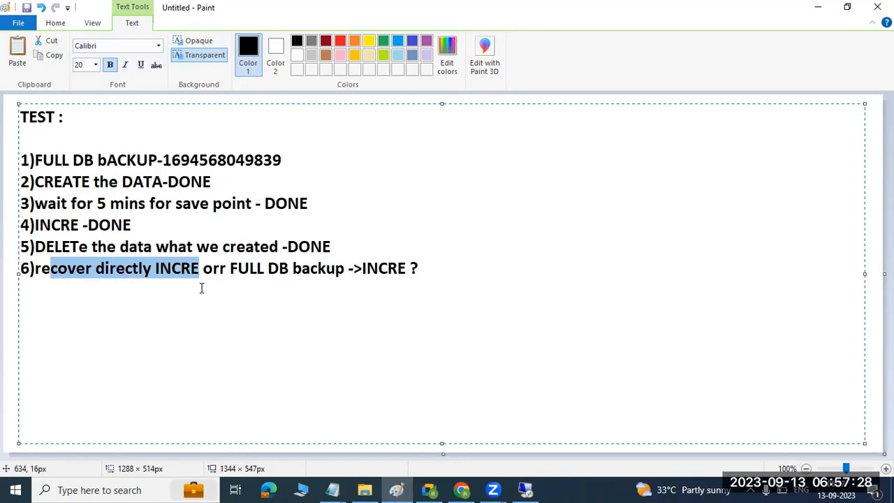
{"action": "left_click", "coordinate": [526, 490]}
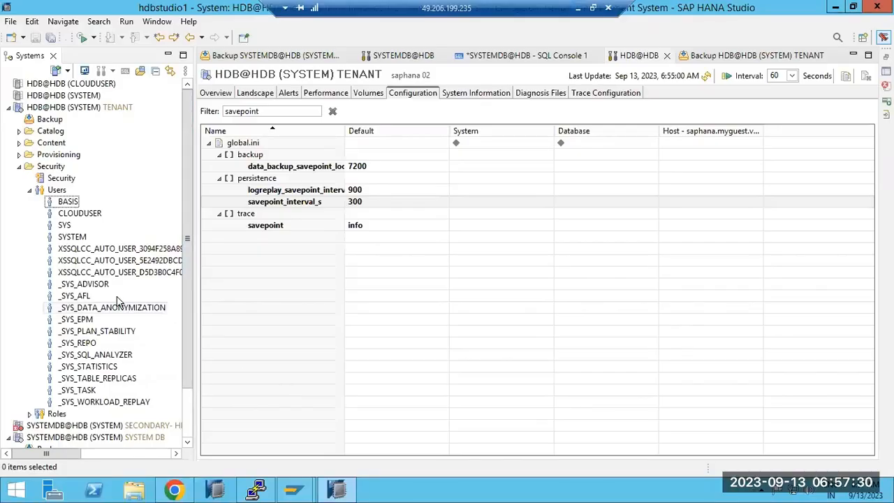
{"action": "right_click", "coordinate": [50, 110]}
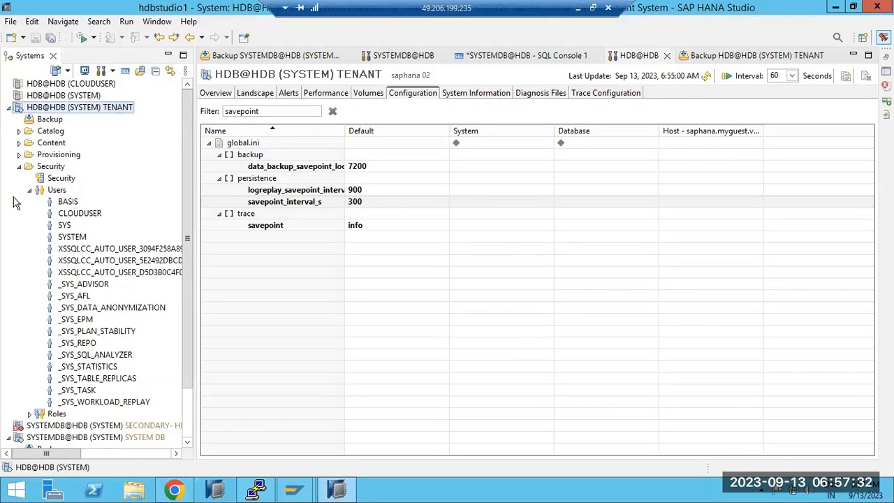
Launch Recover Tenant Database from SYSTEMDB and select HDB as the tenant.
{"action": "right_click", "coordinate": [54, 438]}
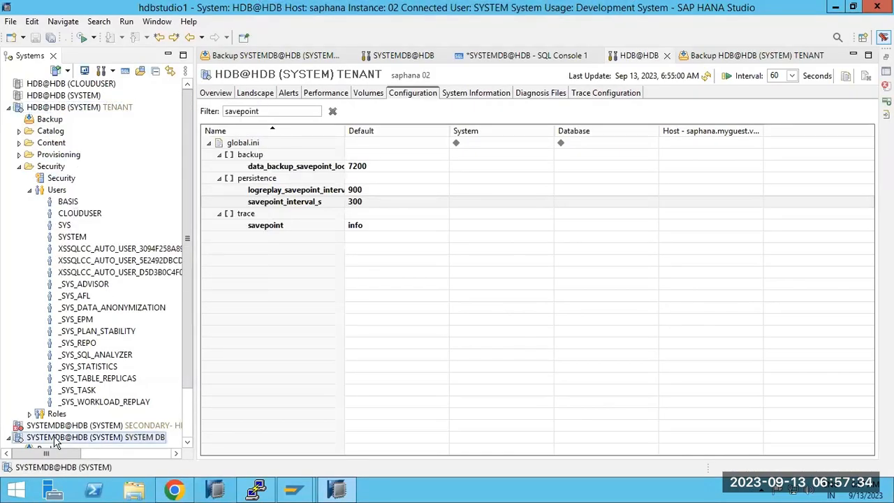
{"action": "mouse_move", "coordinate": [205, 297]}
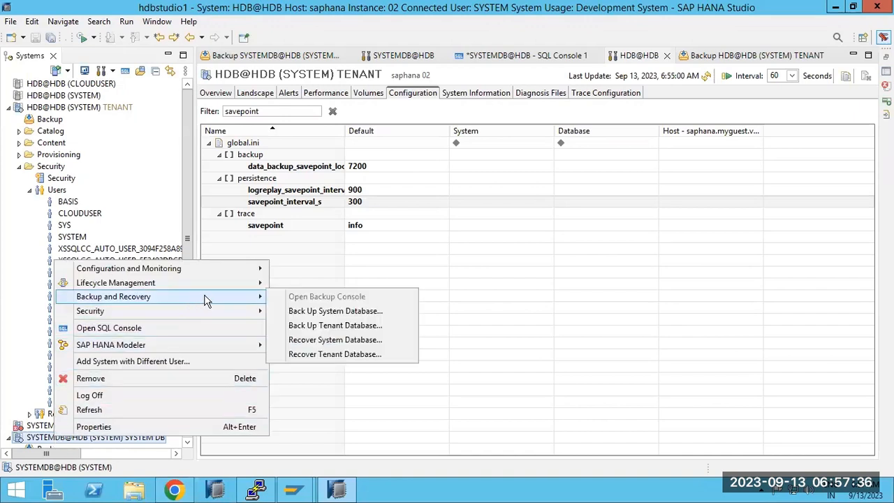
{"action": "left_click", "coordinate": [328, 354]}
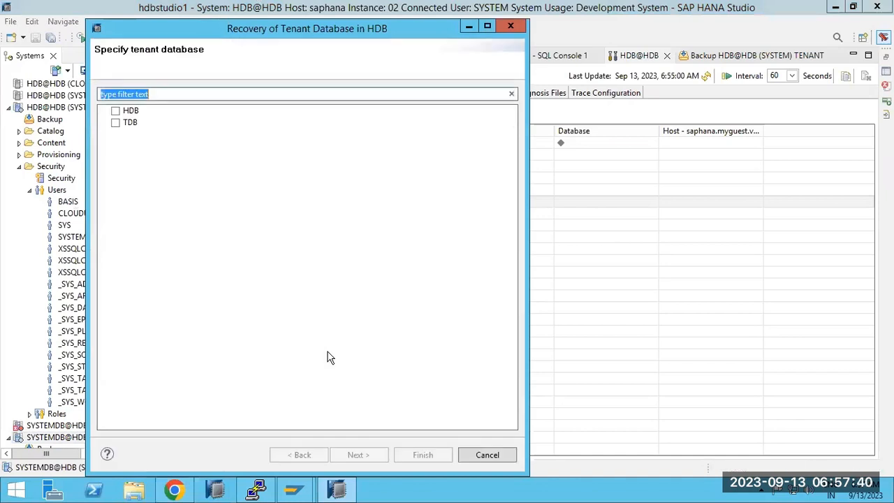
{"action": "left_click", "coordinate": [116, 111]}
{"action": "left_click", "coordinate": [356, 458]}
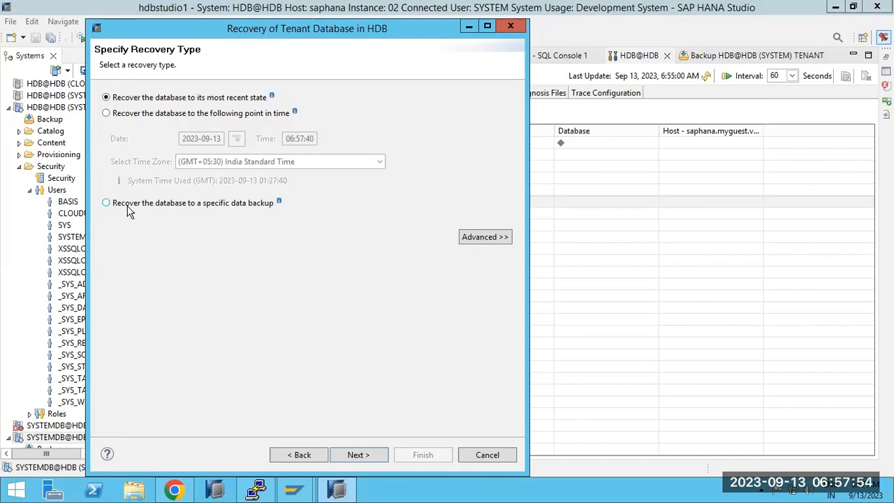
Stop the trace log in PuTTY, move to /media and list it with ls -ltr.
{"action": "left_click", "coordinate": [256, 489]}
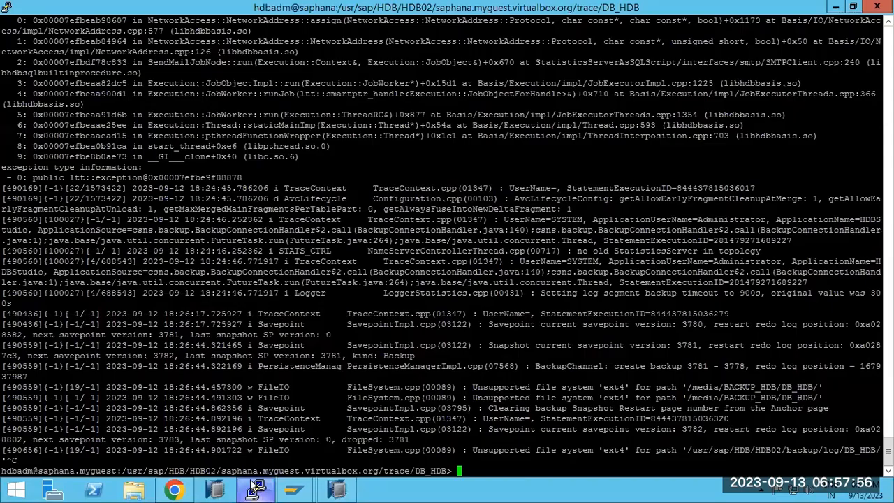
{"action": "key", "text": "ctrl+c"}
{"action": "type", "text": "cd /"}
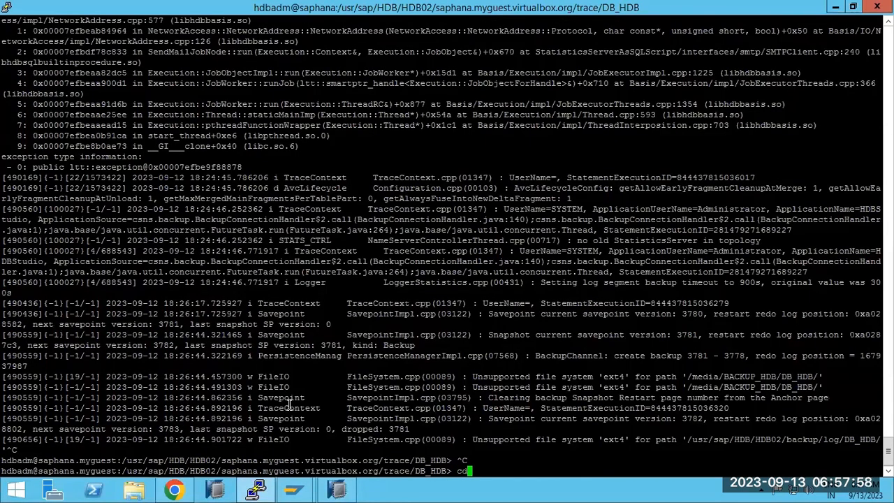
{"action": "type", "text": "media"}
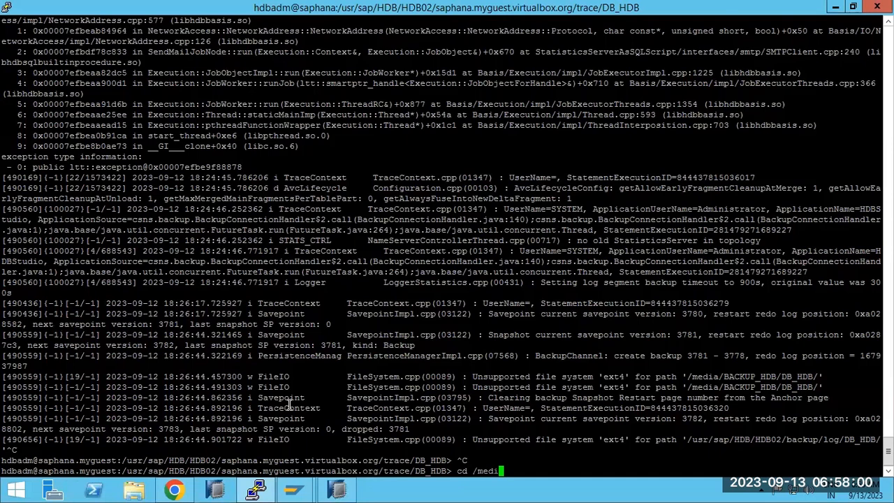
{"action": "key", "text": "Return"}
{"action": "type", "text": "ls- ltr"}
{"action": "key", "text": "ctrl+c"}
{"action": "type", "text": "ls- ltrcls -ltr"}
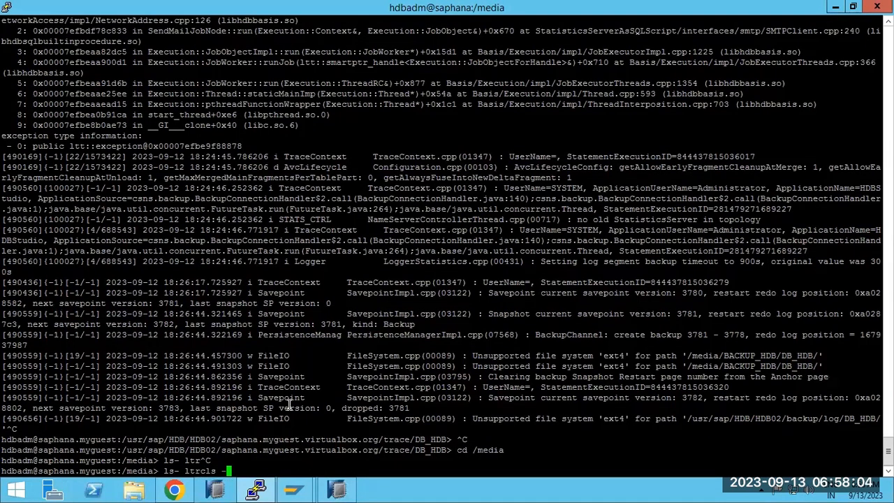
{"action": "key", "text": "ctrl+c"}
{"action": "type", "text": "ls -ltr^C"}
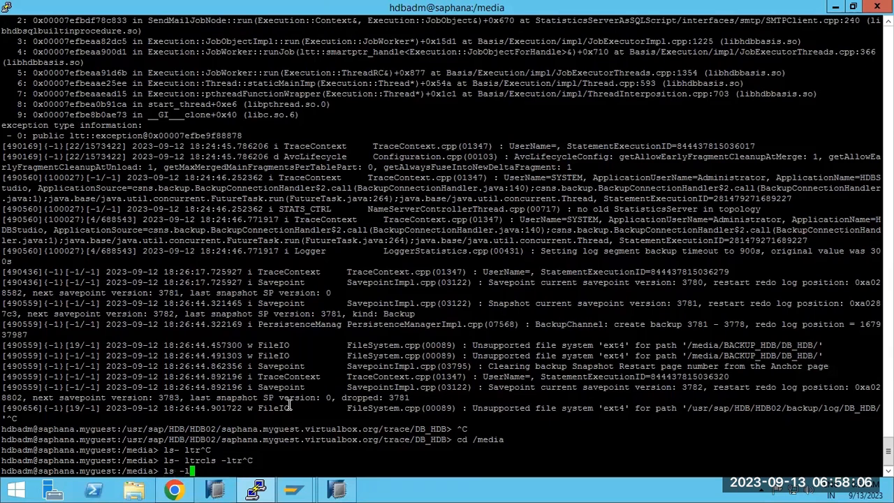
{"action": "key", "text": "Return"}
Enter the BACKUP_HDB folder and list its contents.
{"action": "type", "text": "cd"}
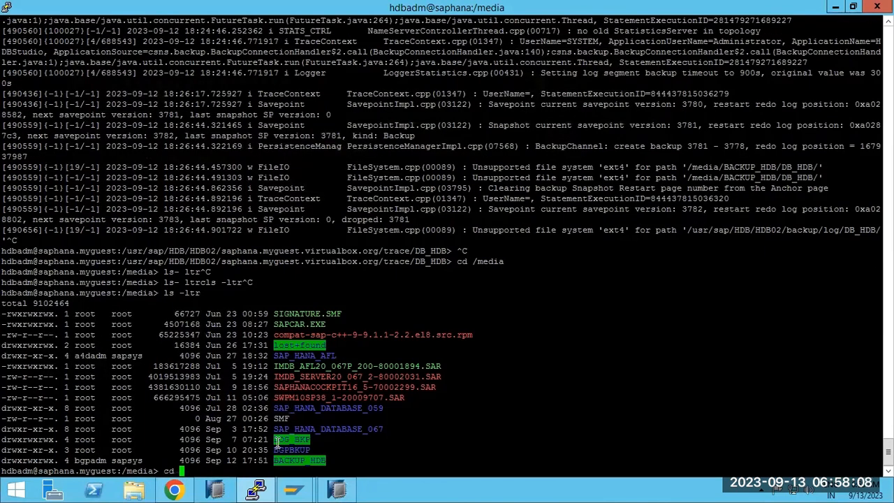
{"action": "double_click", "coordinate": [291, 460]}
{"action": "right_click", "coordinate": [300, 431]}
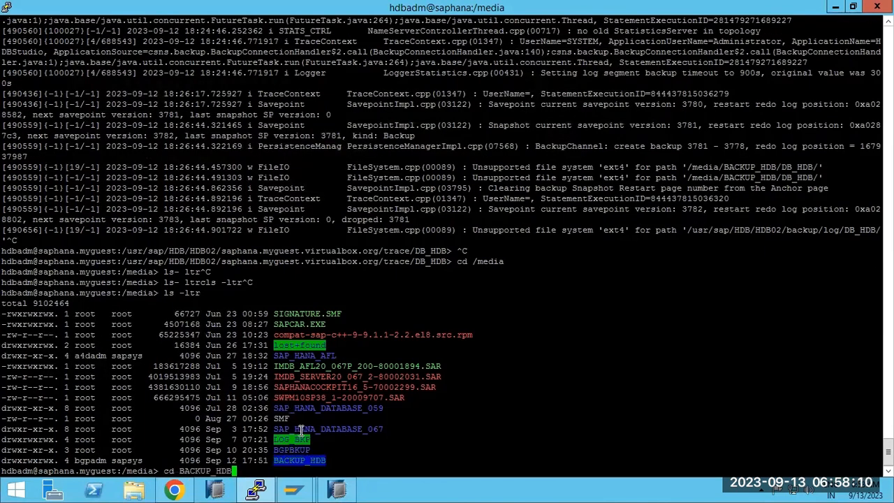
{"action": "key", "text": "Return"}
{"action": "type", "text": "ls -ltr"}
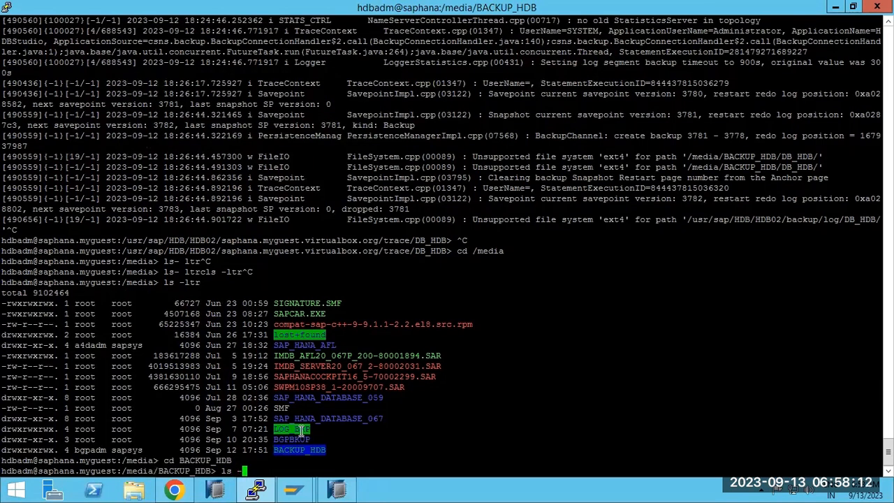
{"action": "key", "text": "Return"}
Enter DB_HDB, list its backup files, and copy the /media/BACKUP_HDB/DB_HDB path.
{"action": "type", "text": "cd"}
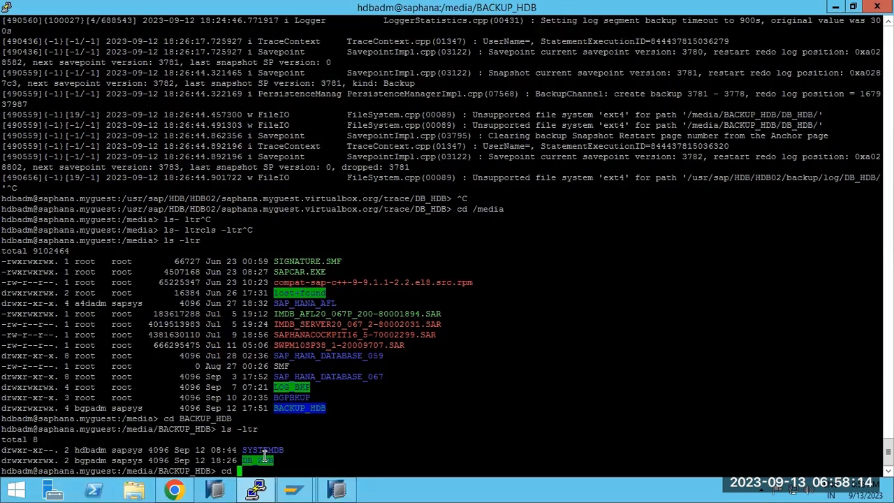
{"action": "double_click", "coordinate": [265, 460]}
{"action": "right_click", "coordinate": [265, 458]}
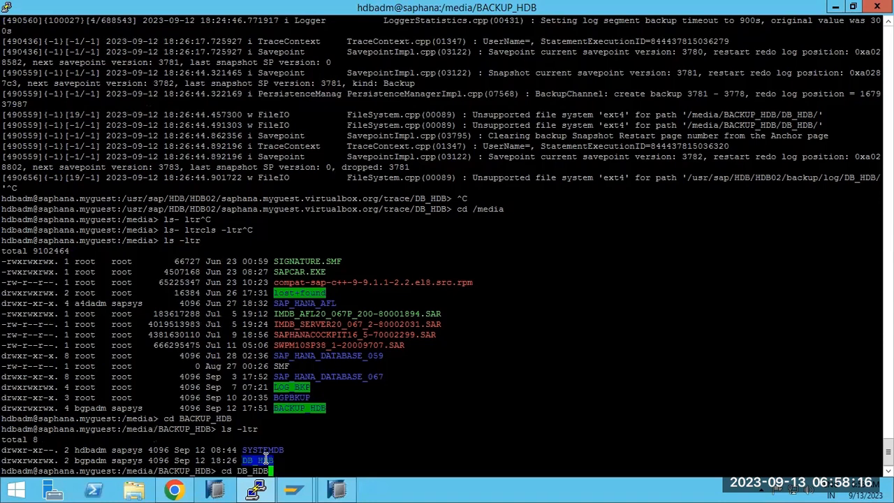
{"action": "key", "text": "Return"}
{"action": "type", "text": "ls -ltr"}
{"action": "key", "text": "Return"}
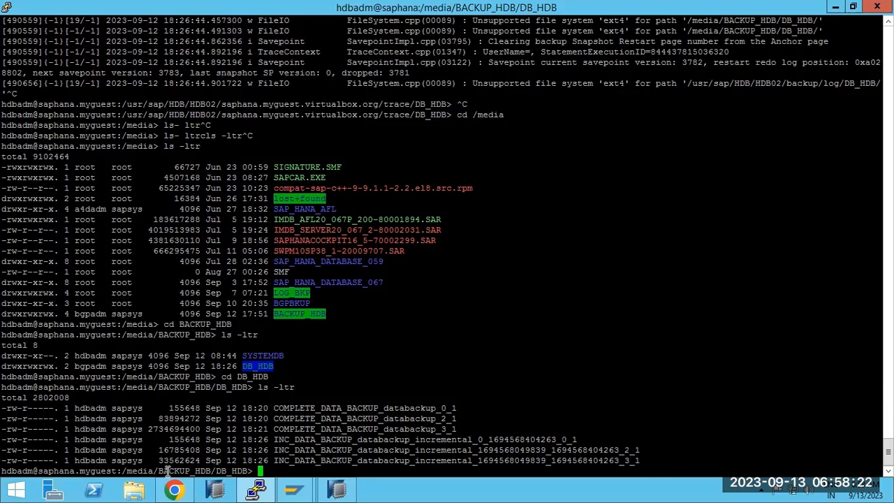
{"action": "left_click_drag", "start_coordinate": [122, 471], "coordinate": [249, 470]}
{"action": "left_click", "coordinate": [345, 493]}
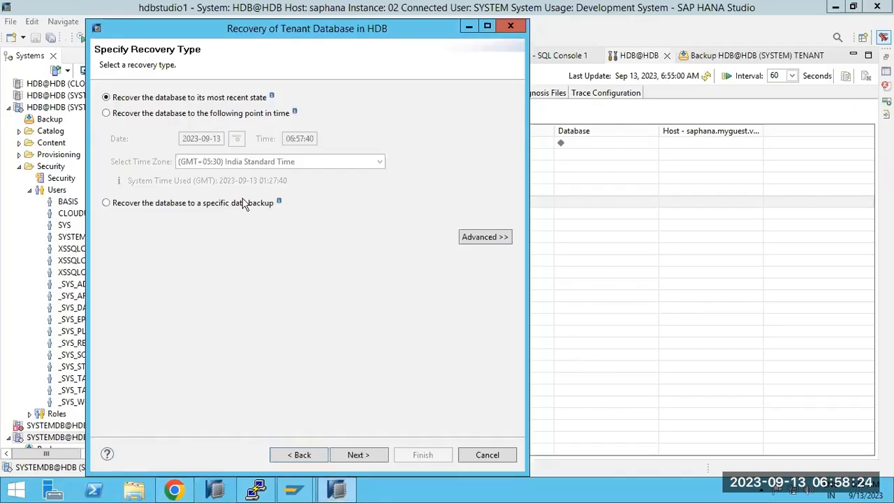
Choose recovery to a specific data backup, advance, and agree to stop the database.
{"action": "left_click", "coordinate": [187, 208]}
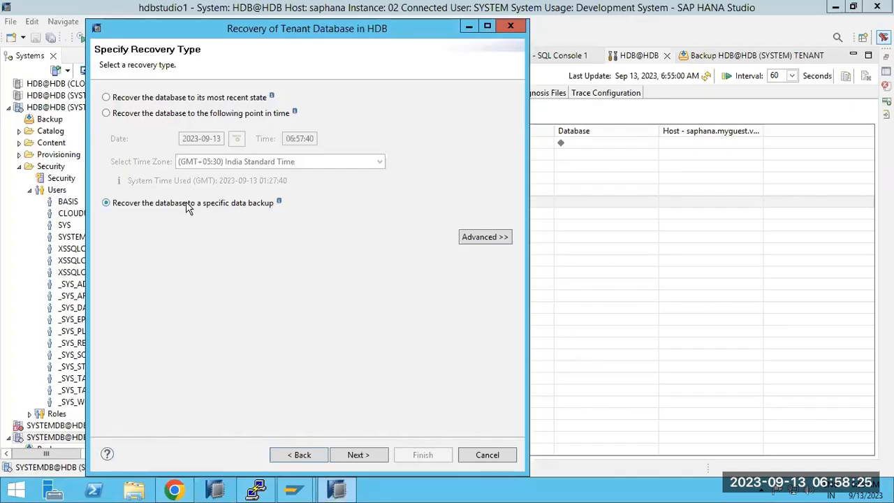
{"action": "left_click", "coordinate": [368, 454]}
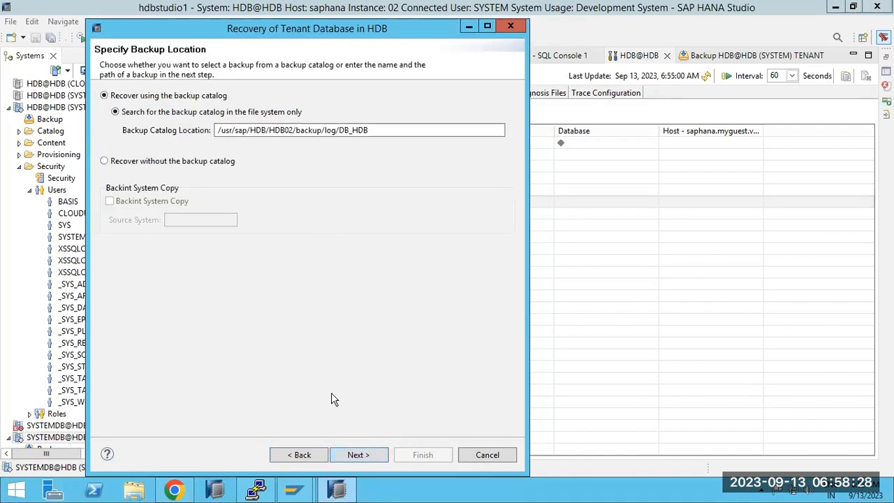
{"action": "left_click", "coordinate": [357, 455]}
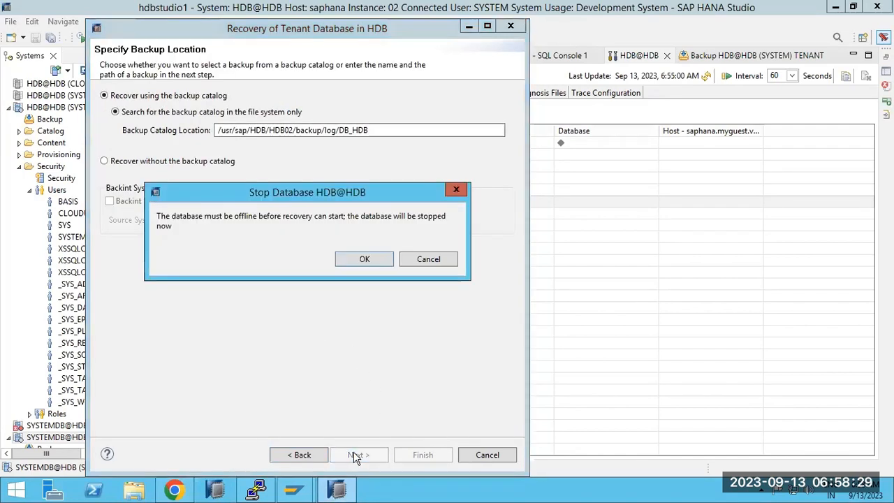
{"action": "left_click", "coordinate": [364, 259]}
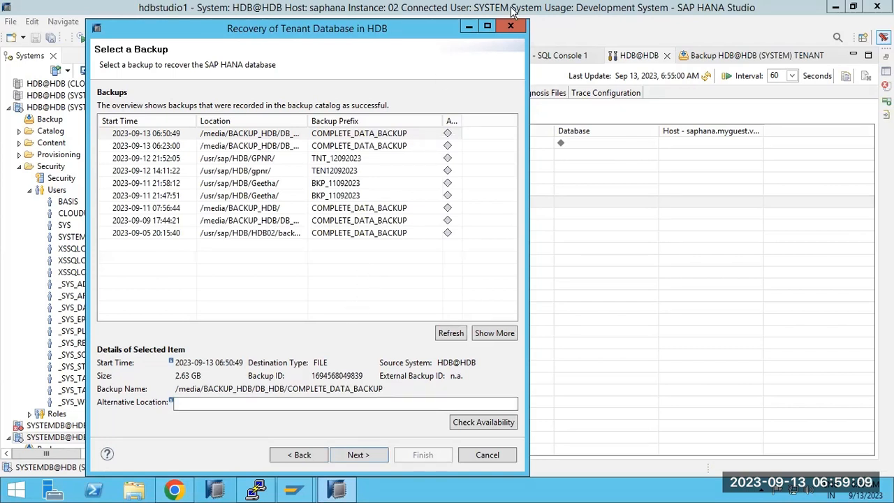
Check backup ID 9839 in the notes, recover HDB from the 06:50:49 complete backup, and close the summary.
{"action": "left_click", "coordinate": [549, 7]}
{"action": "left_click_drag", "start_coordinate": [245, 160], "coordinate": [292, 161]}
{"action": "left_click", "coordinate": [525, 489]}
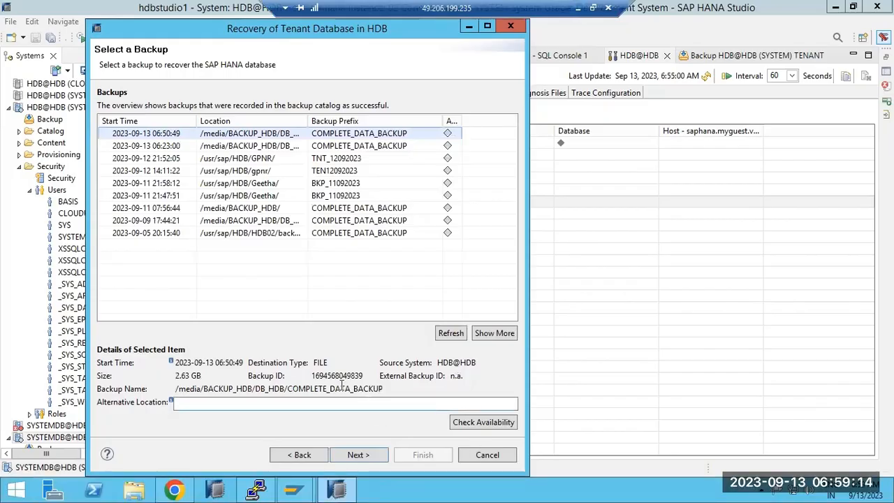
{"action": "left_click", "coordinate": [375, 455]}
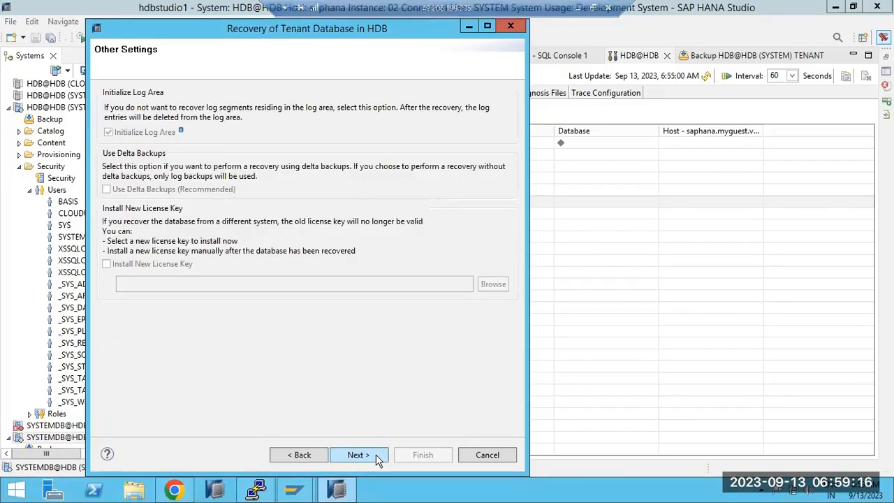
{"action": "left_click", "coordinate": [376, 459]}
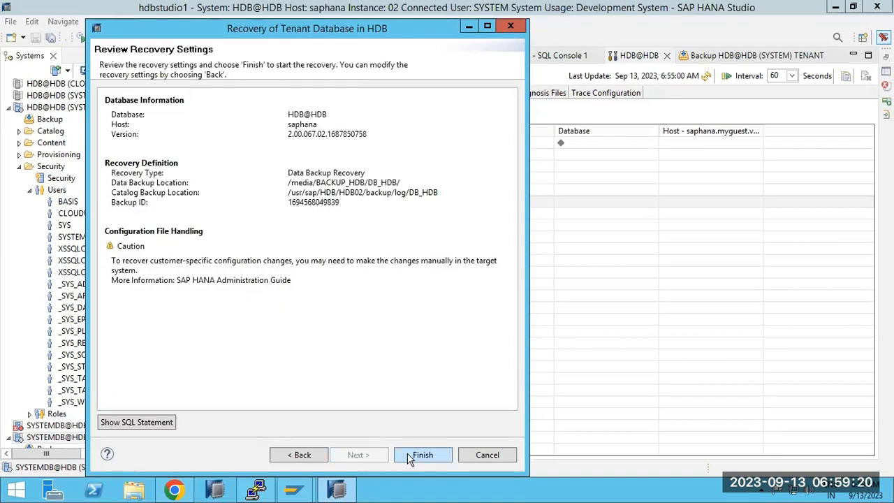
{"action": "left_click", "coordinate": [425, 454]}
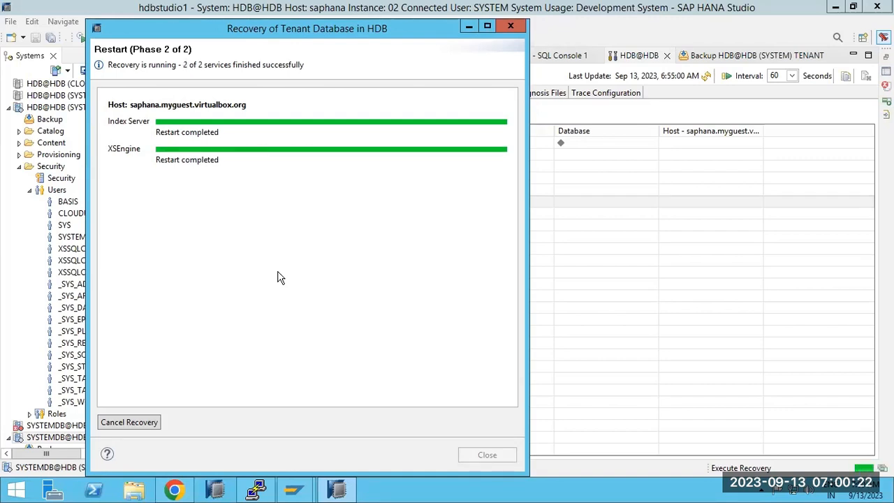
{"action": "left_click", "coordinate": [500, 458]}
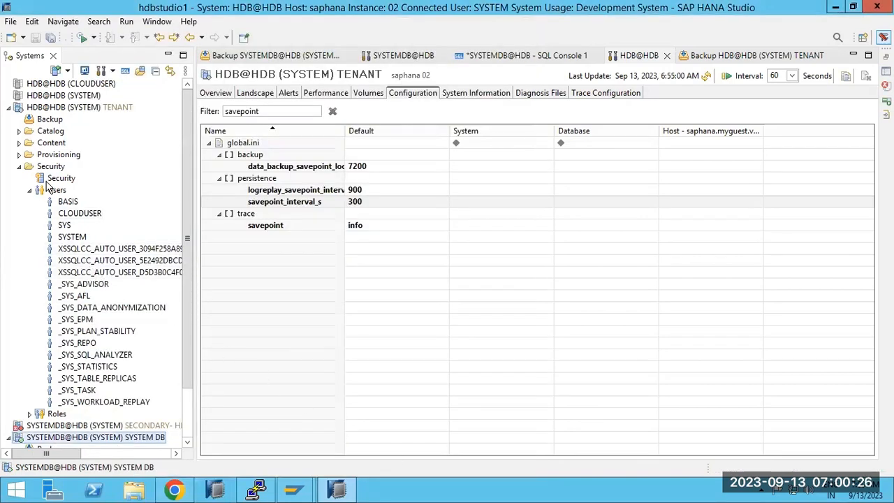
Refresh the HDB@HDB tenant system twice.
{"action": "left_click", "coordinate": [47, 109]}
{"action": "right_click", "coordinate": [48, 112]}
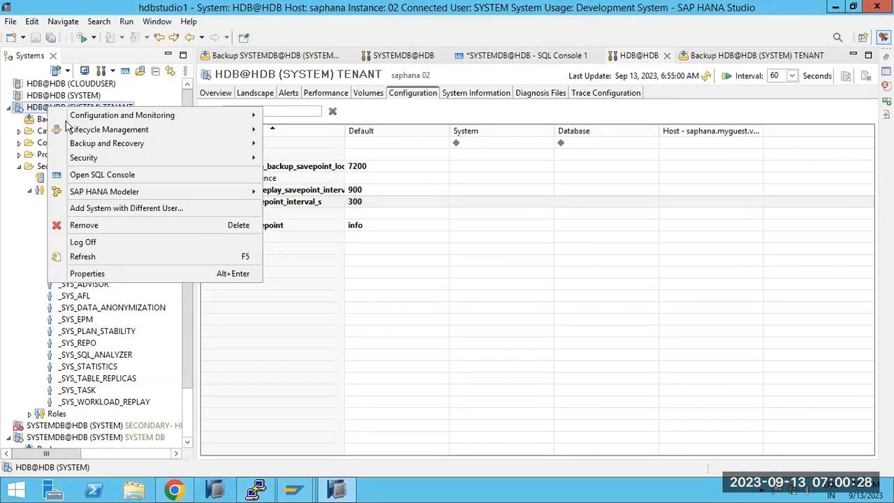
{"action": "left_click", "coordinate": [76, 256]}
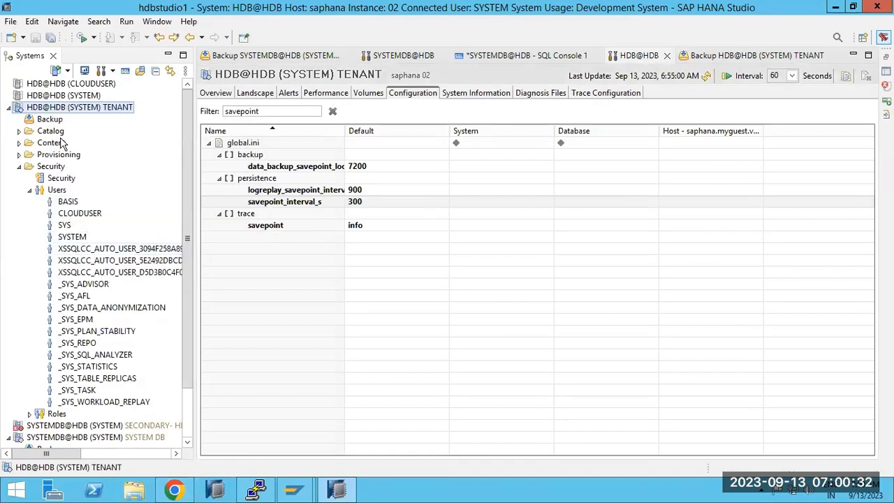
{"action": "right_click", "coordinate": [59, 112]}
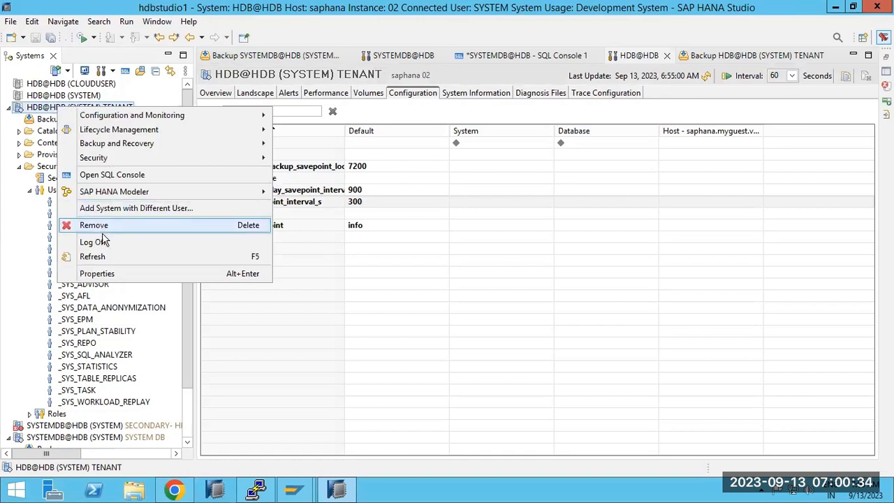
{"action": "left_click", "coordinate": [104, 257]}
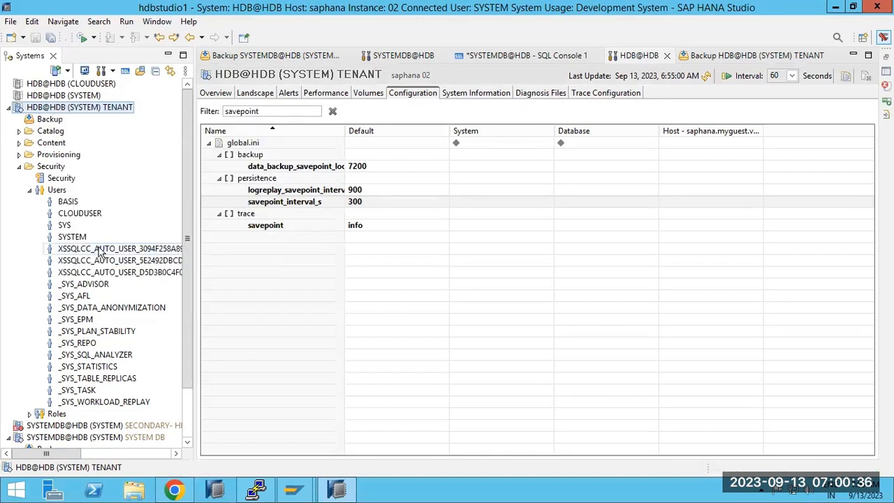
Start Recover Tenant Database from SYSTEMDB@HDB's Backup and Recovery menu.
{"action": "right_click", "coordinate": [62, 438]}
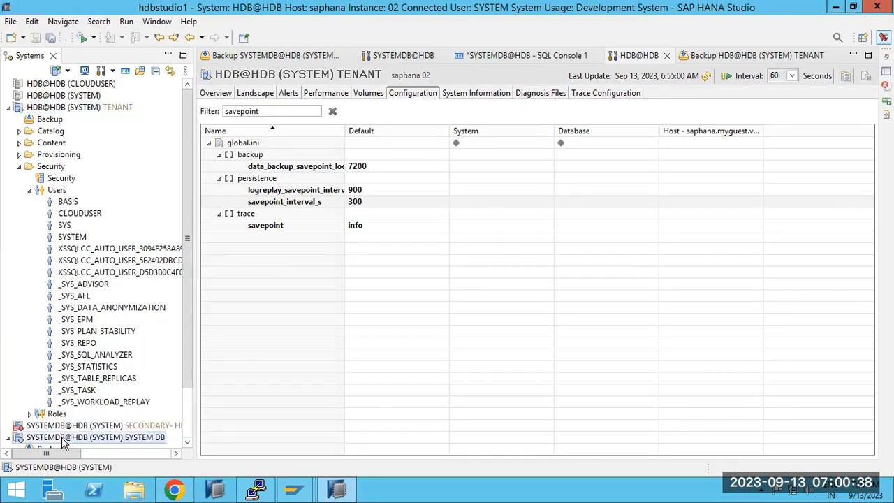
{"action": "mouse_move", "coordinate": [192, 297]}
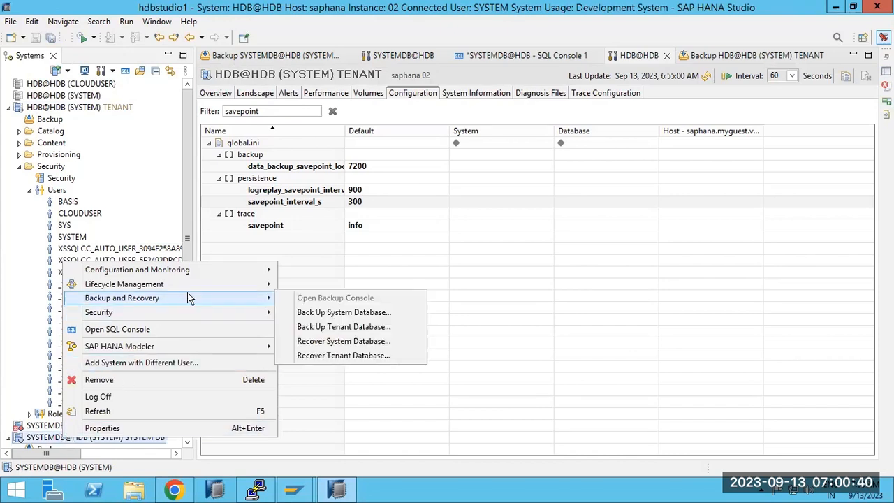
{"action": "left_click", "coordinate": [334, 357]}
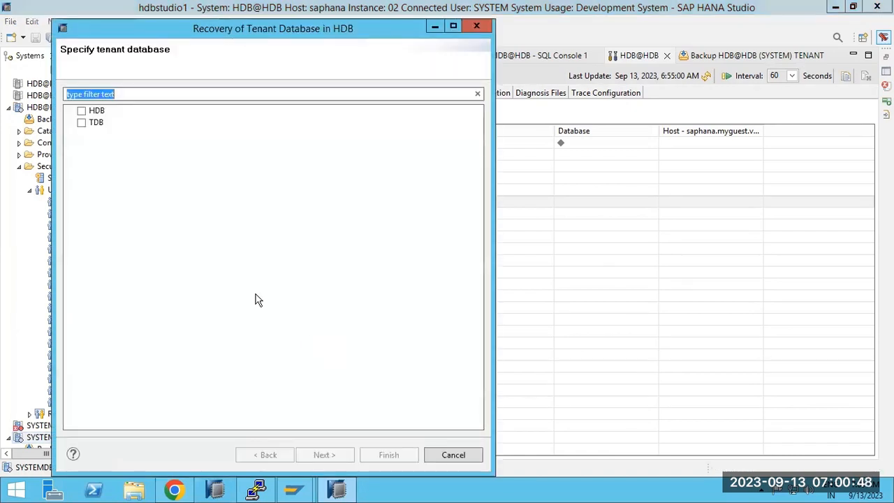
Select HDB, recovery to a specific data backup, and recovery without the backup catalog.
{"action": "left_click", "coordinate": [82, 111]}
{"action": "left_click", "coordinate": [338, 455]}
{"action": "left_click", "coordinate": [162, 205]}
{"action": "left_click", "coordinate": [324, 455]}
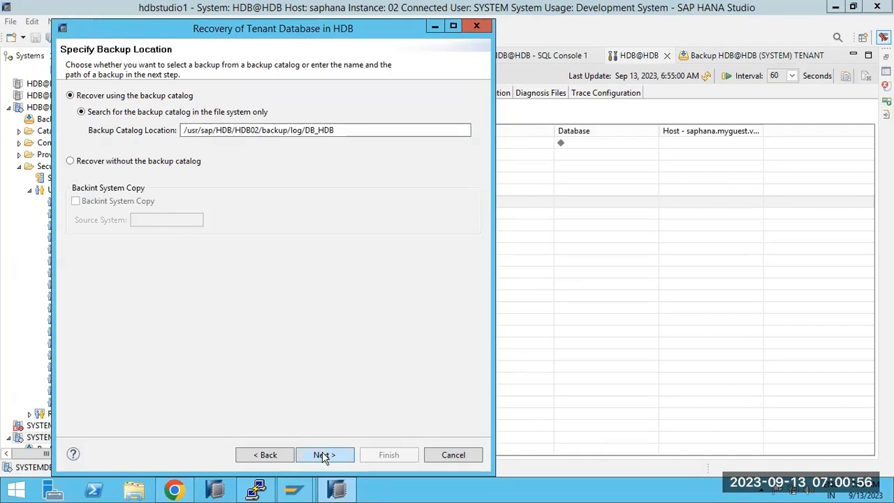
{"action": "left_click", "coordinate": [136, 162]}
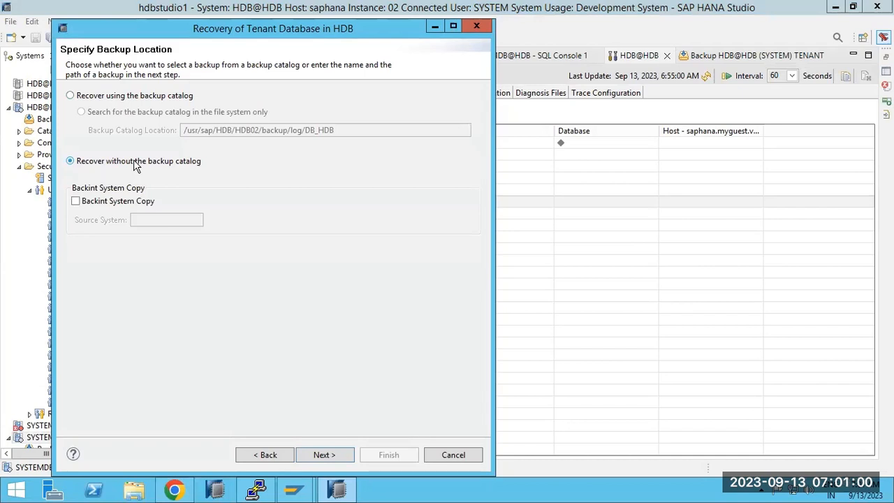
{"action": "left_click", "coordinate": [331, 455]}
Replace the Backup Prefix with INC_DATA_BACKUP_databackup_incremental copied from the PuTTY listing.
{"action": "left_click", "coordinate": [253, 175]}
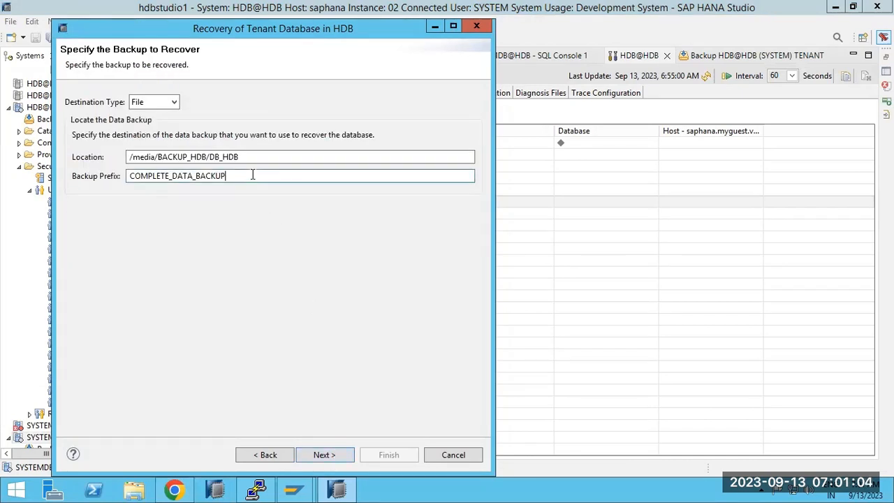
{"action": "left_click", "coordinate": [260, 490]}
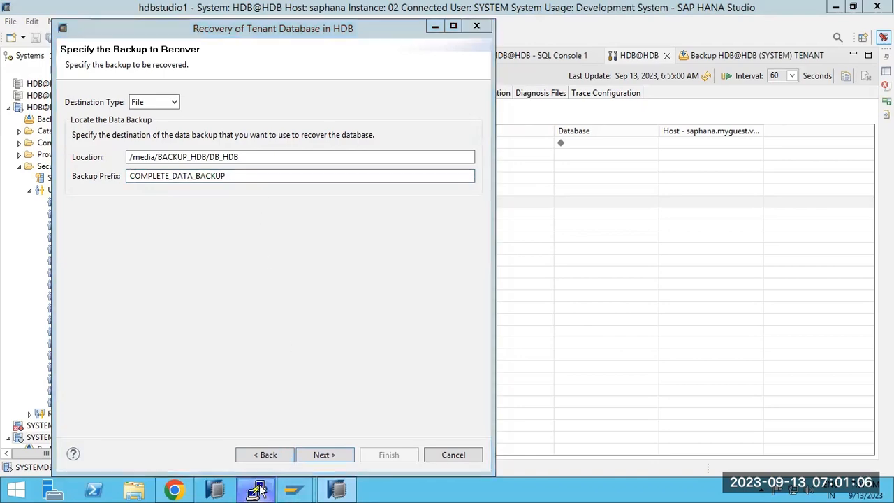
{"action": "left_click_drag", "start_coordinate": [274, 460], "coordinate": [473, 461]}
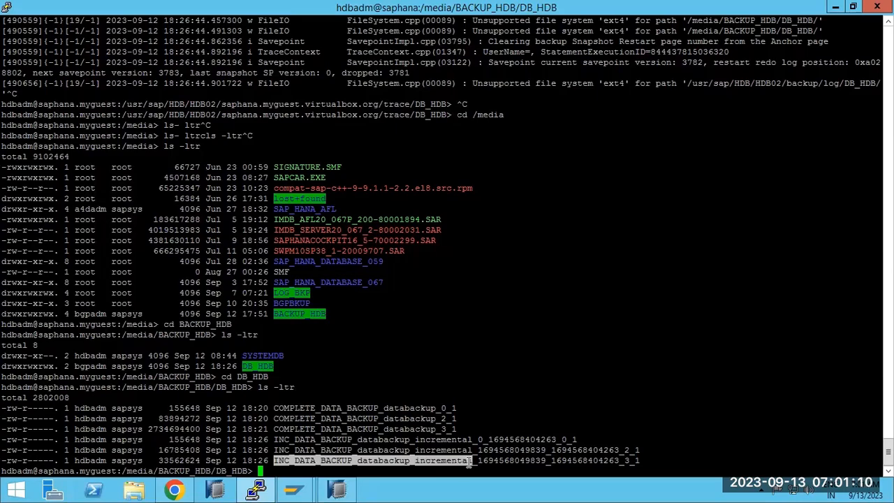
{"action": "left_click", "coordinate": [336, 490]}
{"action": "type", "text": "INC_DATA_BACKUP_databackup_incremental"}
{"action": "left_click", "coordinate": [316, 452]}
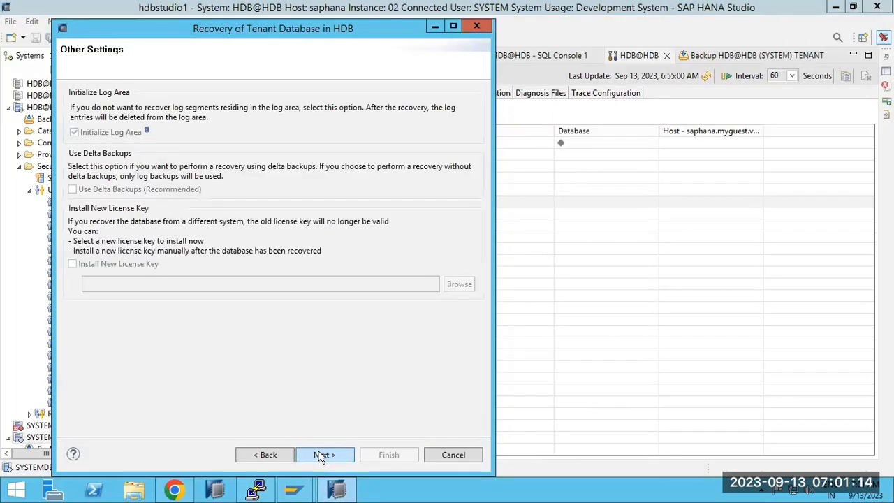
Launch the tenant recovery with the incremental prefix and confirm stopping the HDB database.
{"action": "left_click", "coordinate": [321, 454]}
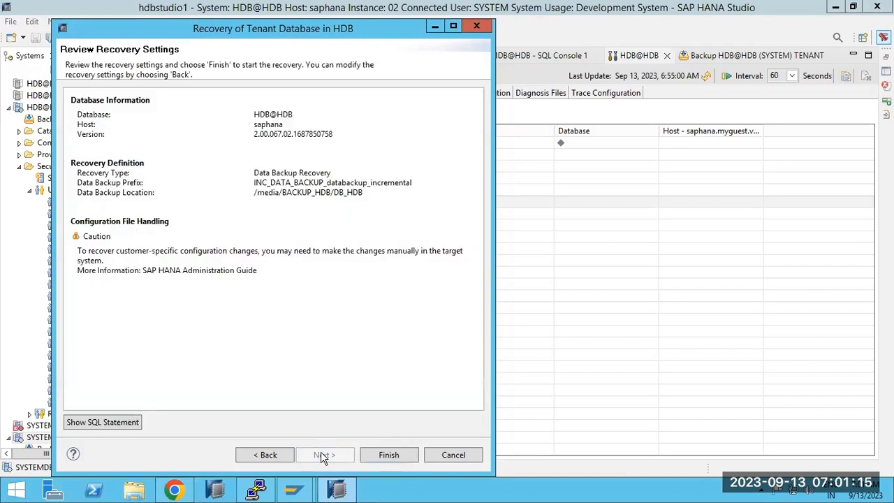
{"action": "left_click", "coordinate": [378, 455]}
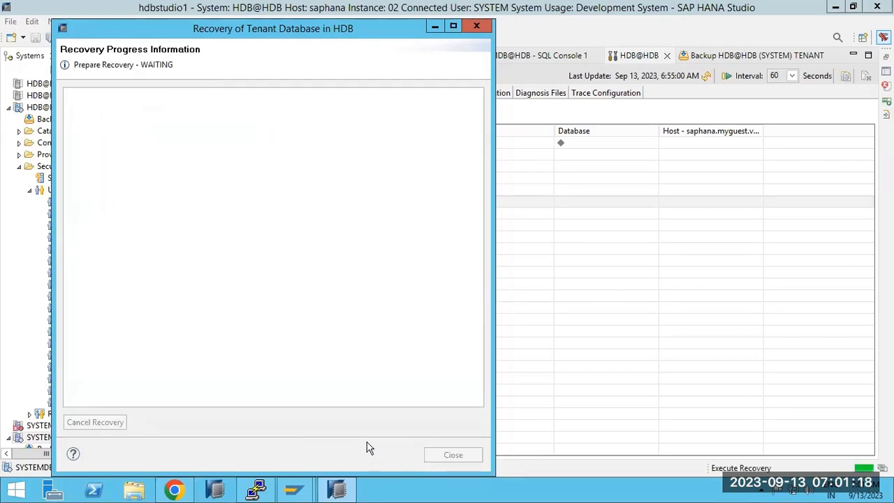
{"action": "left_click", "coordinate": [321, 263]}
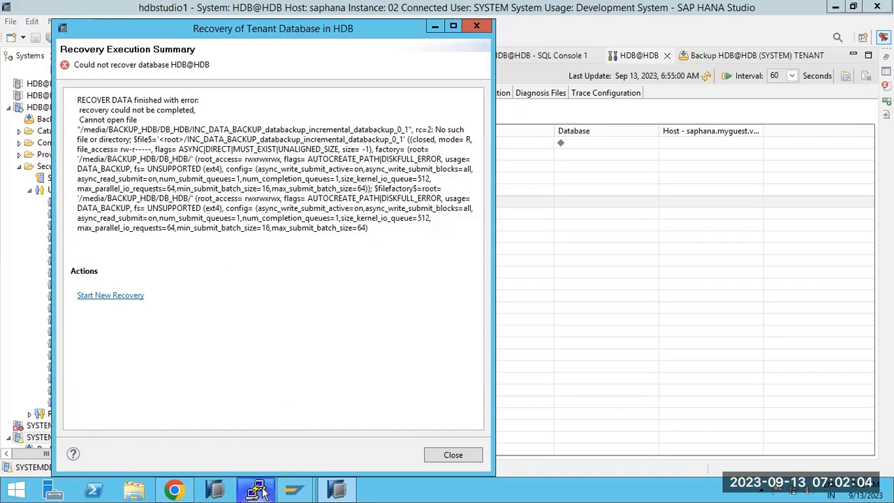
Compare the error's INC_DATA_BACKUP file path with the PuTTY backup listing, ending on the terminal.
{"action": "mouse_move", "coordinate": [260, 493]}
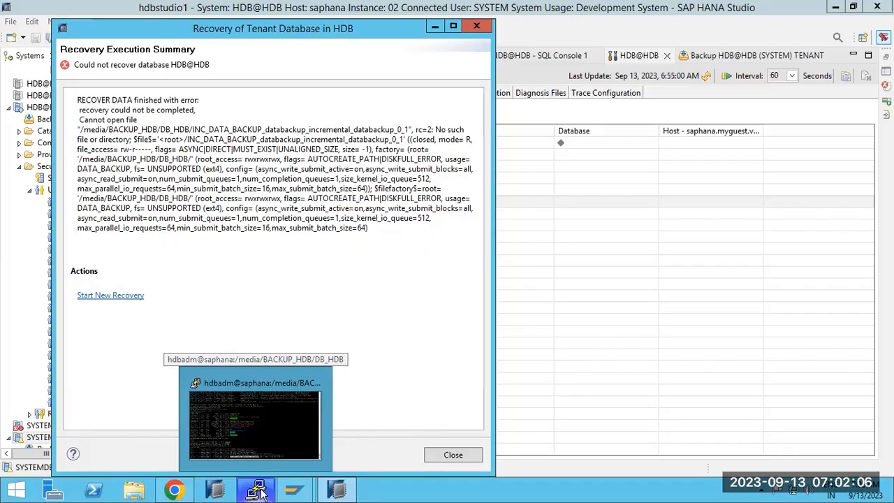
{"action": "left_click", "coordinate": [259, 493]}
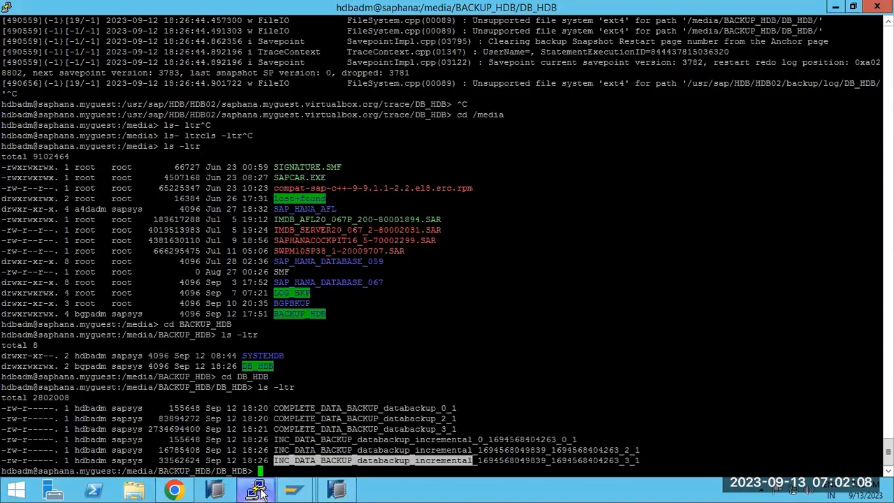
{"action": "left_click", "coordinate": [260, 493]}
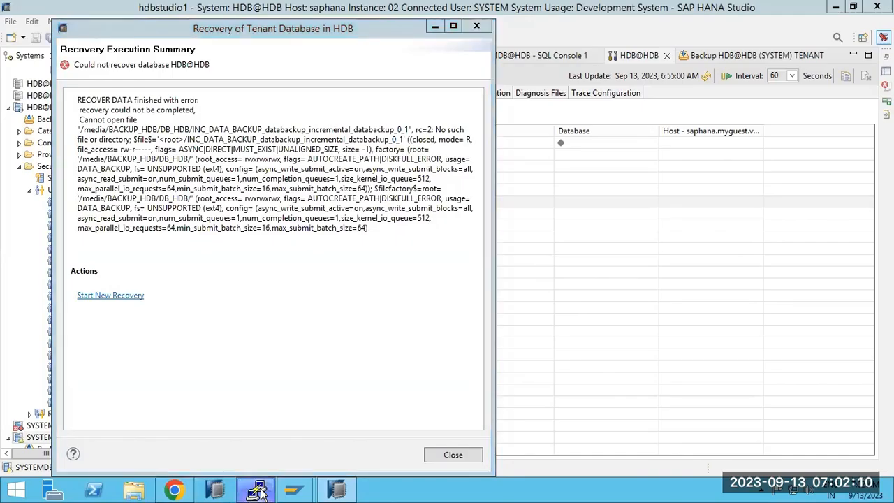
{"action": "left_click", "coordinate": [259, 493]}
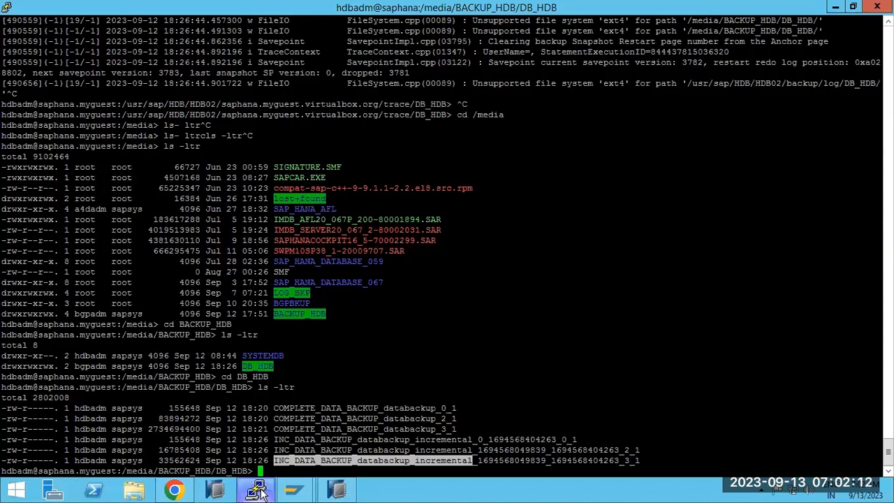
{"action": "left_click", "coordinate": [286, 429]}
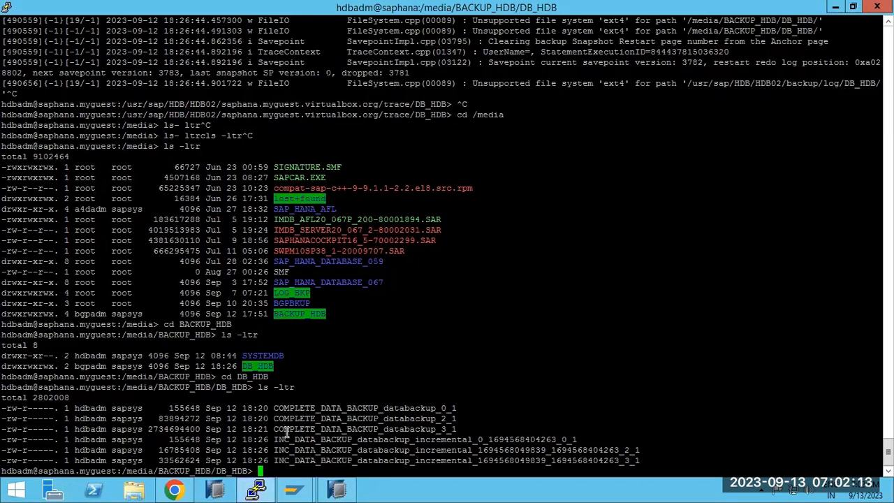
{"action": "left_click", "coordinate": [260, 493]}
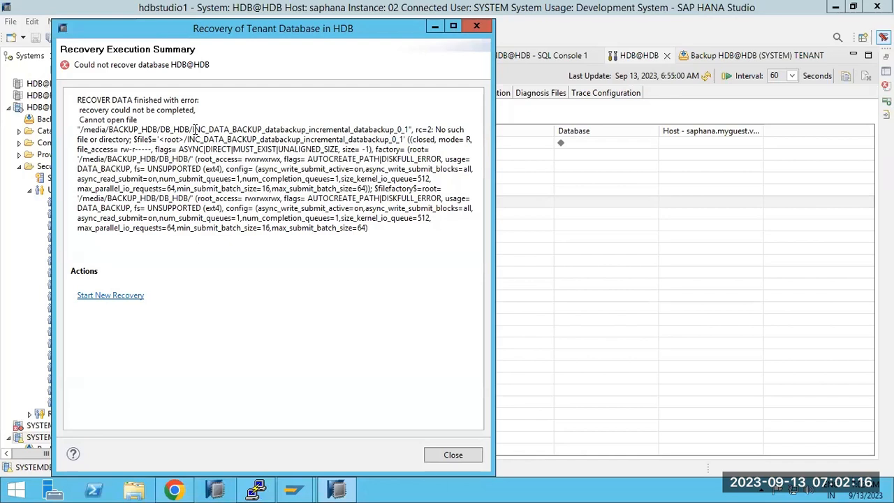
{"action": "left_click_drag", "start_coordinate": [193, 129], "coordinate": [356, 129]}
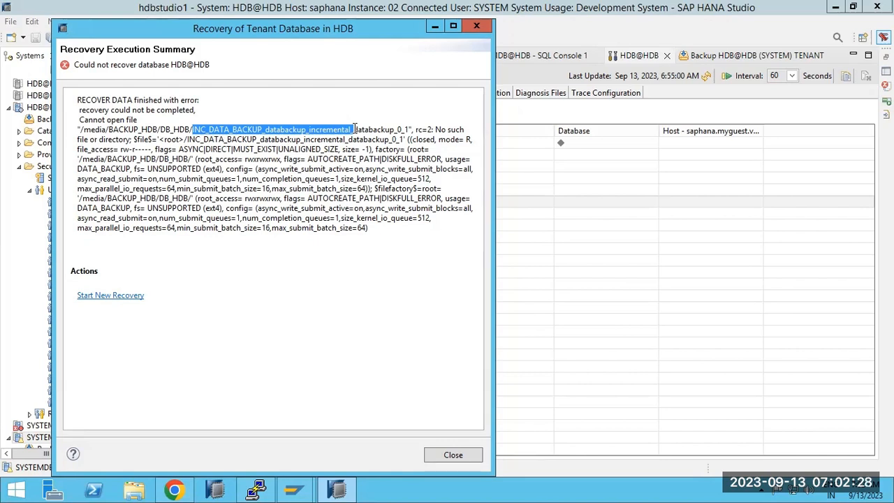
{"action": "left_click", "coordinate": [257, 491]}
{"action": "left_click", "coordinate": [257, 490]}
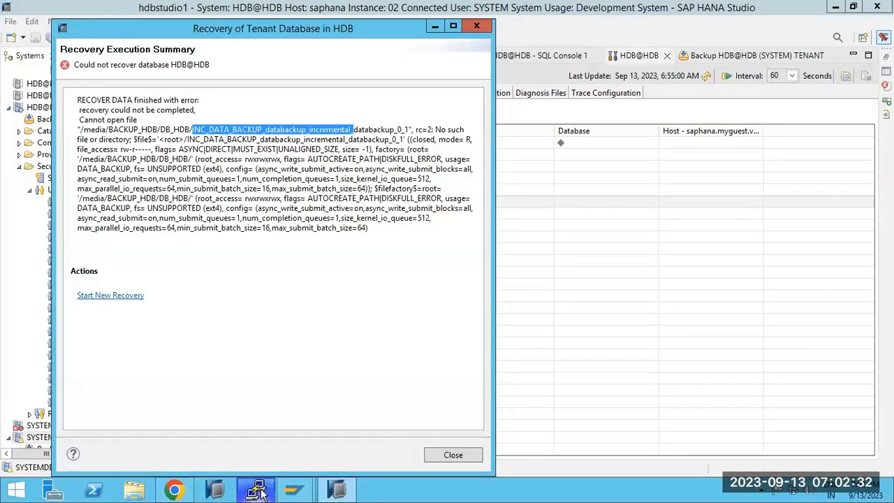
{"action": "left_click", "coordinate": [257, 490]}
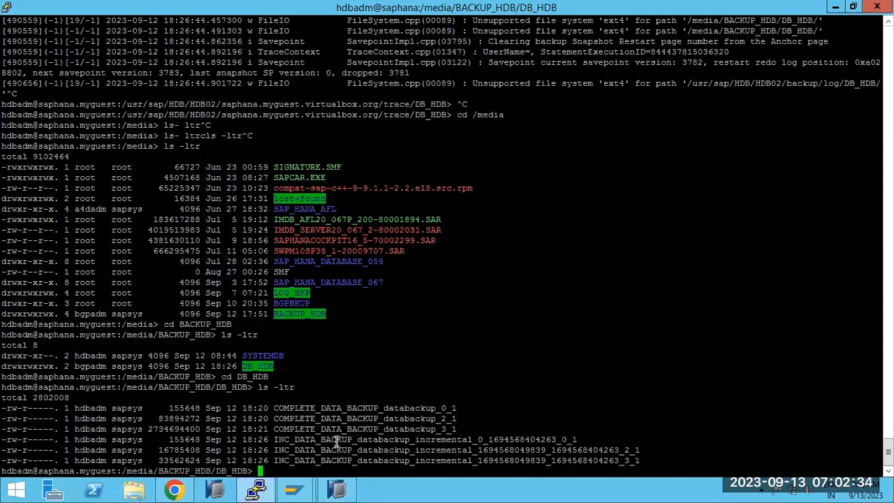
{"action": "double_click", "coordinate": [338, 441]}
{"action": "right_click", "coordinate": [522, 343]}
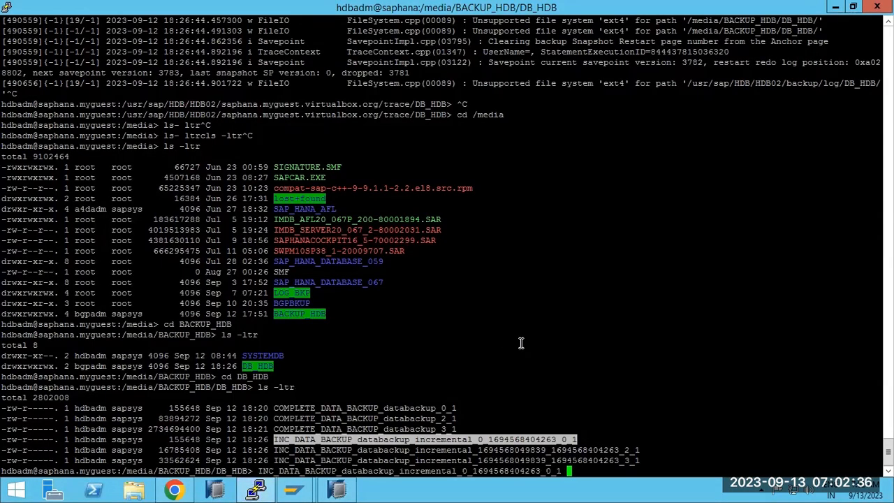
{"action": "right_click", "coordinate": [521, 343]}
{"action": "key", "text": "BackSpace"}
{"action": "key", "text": "BackSpace"}
{"action": "key", "text": "BackSpace"}
{"action": "key", "text": "BackSpace"}
{"action": "key", "text": "BackSpace"}
{"action": "key", "text": "BackSpace"}
{"action": "key", "text": "BackSpace"}
{"action": "key", "text": "BackSpace"}
{"action": "key", "text": "BackSpace"}
{"action": "key", "text": "BackSpace"}
{"action": "key", "text": "BackSpace"}
{"action": "key", "text": "BackSpace"}
{"action": "key", "text": "BackSpace"}
{"action": "key", "text": "BackSpace"}
{"action": "key", "text": "BackSpace"}
{"action": "key", "text": "BackSpace"}
{"action": "key", "text": "BackSpace"}
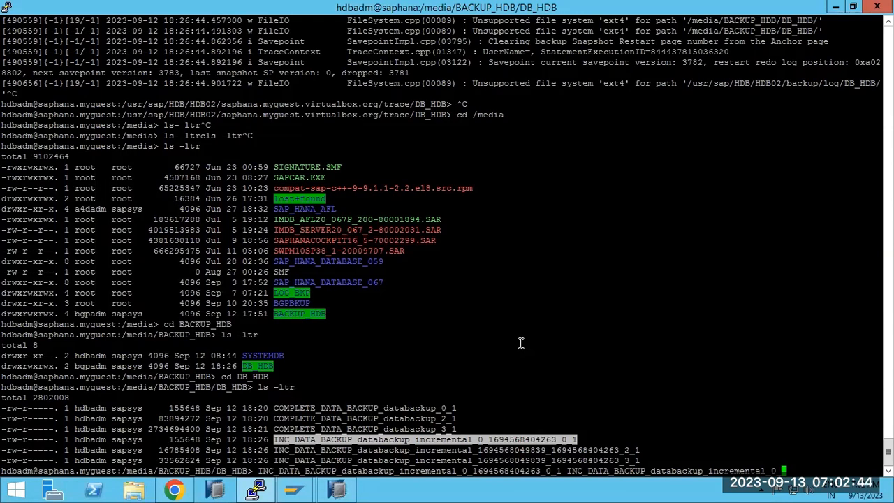
{"action": "key", "text": "BackSpace"}
{"action": "left_click_drag", "start_coordinate": [383, 408], "coordinate": [455, 410]}
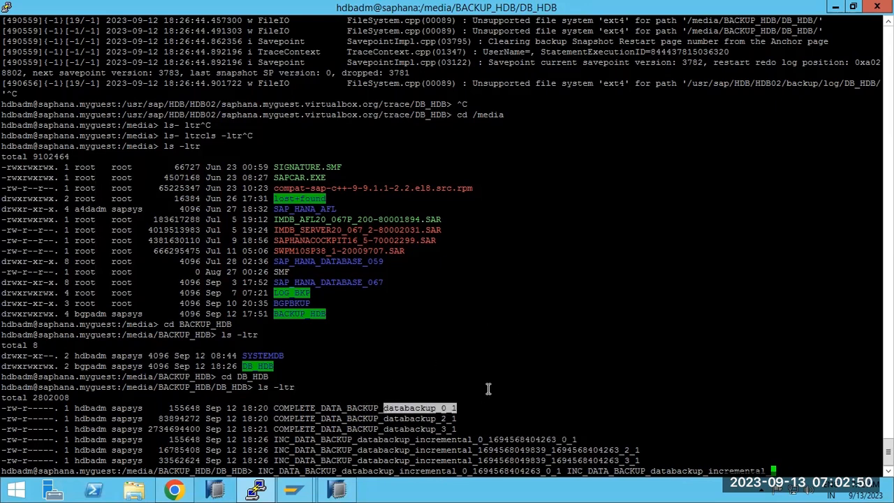
{"action": "right_click", "coordinate": [526, 368]}
{"action": "key", "text": "Return"}
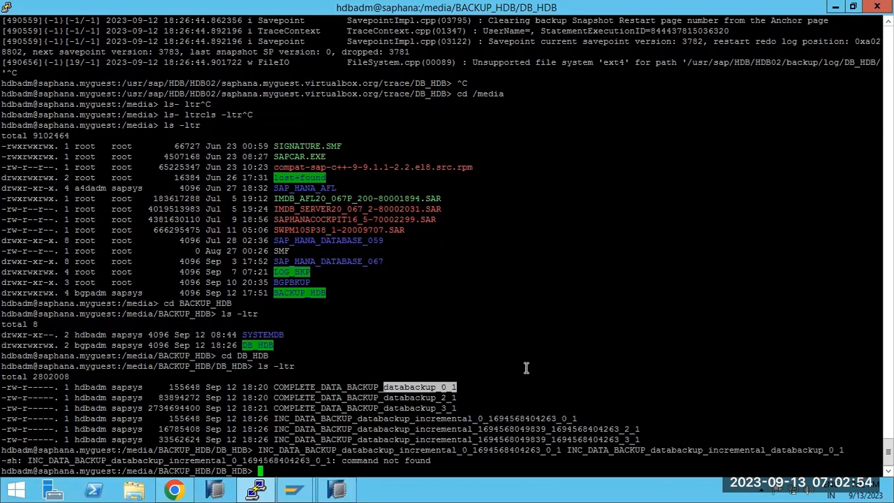
Rerun that line with mv to rename the file to INC_DATA_BACKUP_databackup_incremental_databackup_0_1.
{"action": "key", "text": "Up"}
{"action": "key", "text": "Left"}
{"action": "key", "text": "Left"}
{"action": "key", "text": "Left"}
{"action": "key", "text": "Left"}
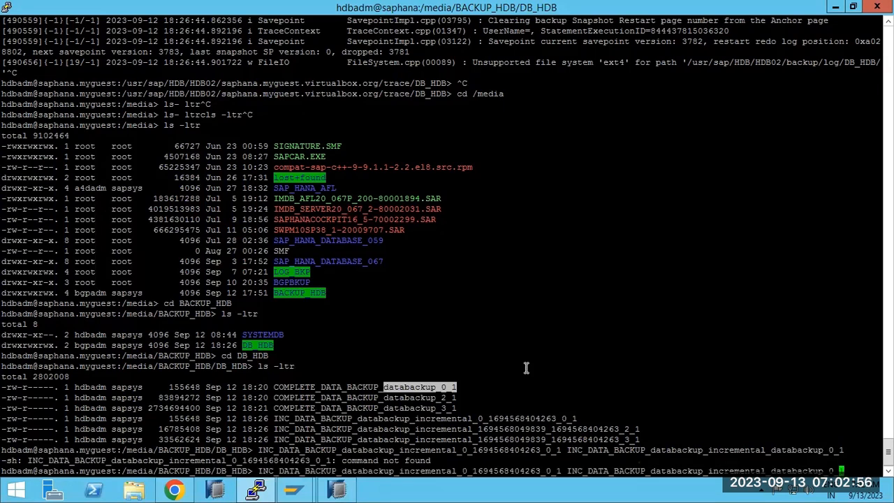
{"action": "key", "text": "Left"}
{"action": "key", "text": "Left"}
{"action": "key", "text": "Left"}
{"action": "key", "text": "Left"}
{"action": "key", "text": "Left"}
{"action": "key", "text": "Left"}
{"action": "key", "text": "Left"}
{"action": "key", "text": "Left"}
{"action": "key", "text": "Left"}
{"action": "key", "text": "Left"}
{"action": "key", "text": "Left"}
{"action": "key", "text": "Left"}
{"action": "key", "text": "Left"}
{"action": "key", "text": "Left"}
{"action": "key", "text": "Left"}
{"action": "key", "text": "Left"}
{"action": "key", "text": "Left"}
{"action": "key", "text": "Left"}
{"action": "key", "text": "Left"}
{"action": "key", "text": "Left"}
{"action": "key", "text": "Left"}
{"action": "key", "text": "Left"}
{"action": "key", "text": "Left"}
{"action": "key", "text": "Left"}
{"action": "key", "text": "Left"}
{"action": "key", "text": "Left"}
{"action": "key", "text": "Left"}
{"action": "key", "text": "Left"}
{"action": "key", "text": "Left"}
{"action": "key", "text": "Left"}
{"action": "key", "text": "Left"}
{"action": "key", "text": "Left"}
{"action": "key", "text": "Left"}
{"action": "key", "text": "Left"}
{"action": "key", "text": "Left"}
{"action": "key", "text": "Left"}
{"action": "key", "text": "Left"}
{"action": "key", "text": "Left"}
{"action": "key", "text": "Left"}
{"action": "key", "text": "Left"}
{"action": "type", "text": "mv"}
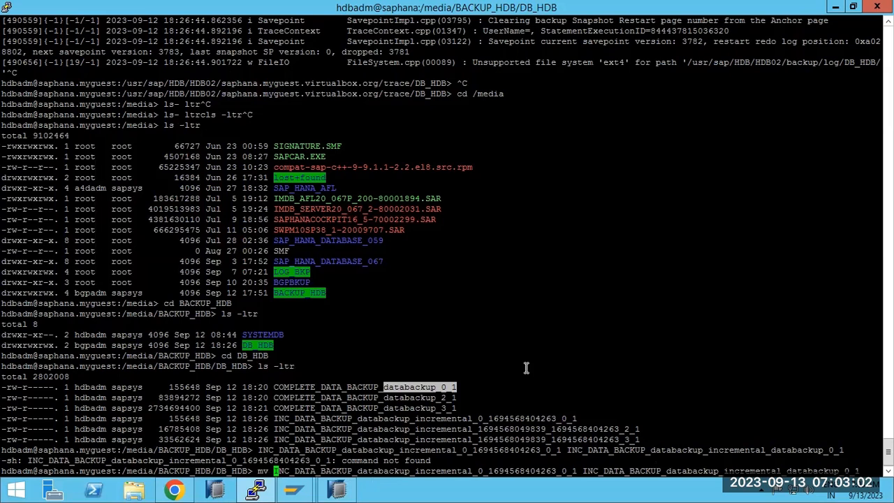
{"action": "key", "text": "Return"}
{"action": "type", "text": "mv"}
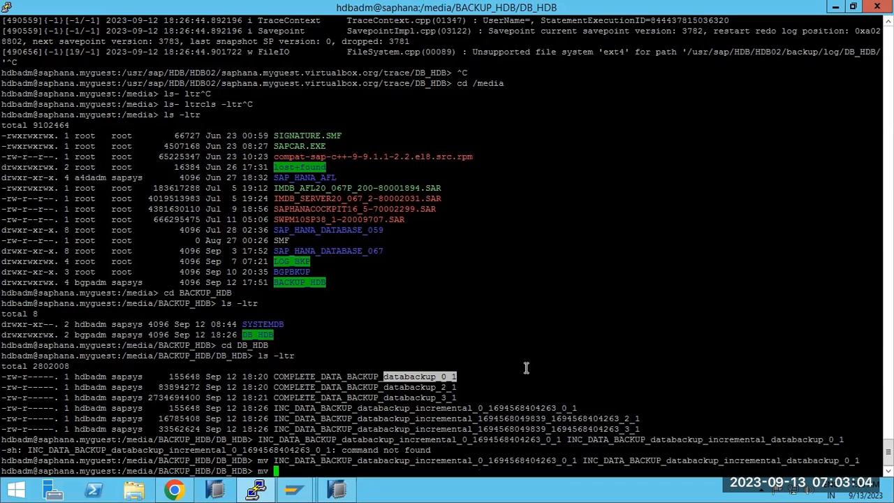
Rename the _2_1 incremental file to INC_DATA_BACKUP_databackup_incremental_databackup_2_1.
{"action": "double_click", "coordinate": [381, 419]}
{"action": "right_click", "coordinate": [458, 341]}
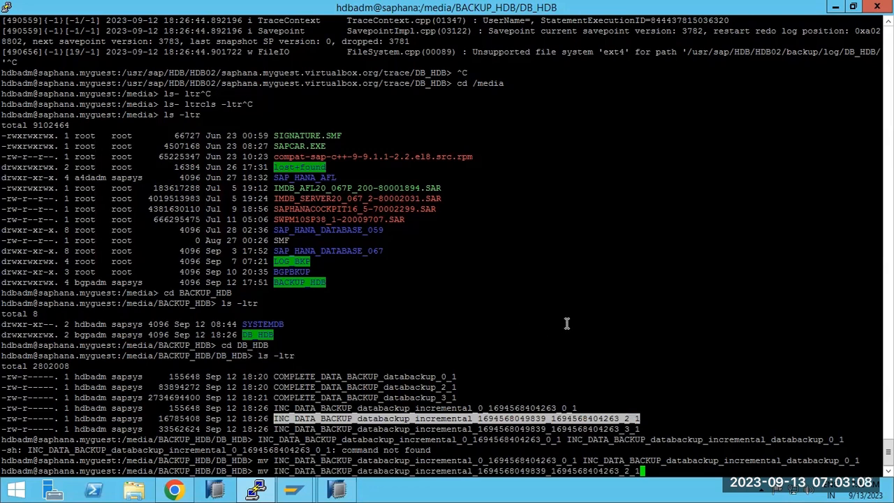
{"action": "right_click", "coordinate": [606, 316]}
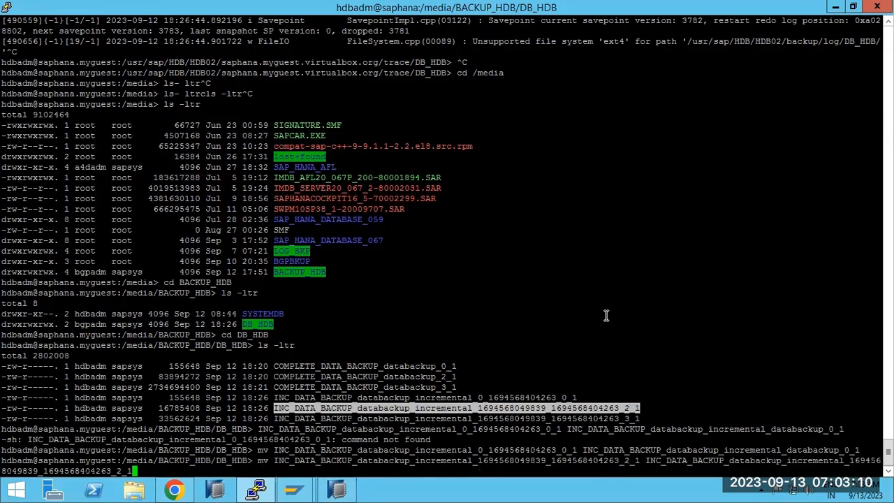
{"action": "key", "text": "BackSpace"}
{"action": "key", "text": "BackSpace"}
{"action": "key", "text": "BackSpace"}
{"action": "key", "text": "BackSpace"}
{"action": "key", "text": "BackSpace"}
{"action": "key", "text": "BackSpace"}
{"action": "key", "text": "BackSpace"}
{"action": "key", "text": "BackSpace"}
{"action": "key", "text": "BackSpace"}
{"action": "key", "text": "BackSpace"}
{"action": "key", "text": "BackSpace"}
{"action": "key", "text": "BackSpace"}
{"action": "key", "text": "BackSpace"}
{"action": "key", "text": "BackSpace"}
{"action": "key", "text": "BackSpace"}
{"action": "key", "text": "BackSpace"}
{"action": "key", "text": "BackSpace"}
{"action": "key", "text": "BackSpace"}
{"action": "key", "text": "BackSpace"}
{"action": "key", "text": "BackSpace"}
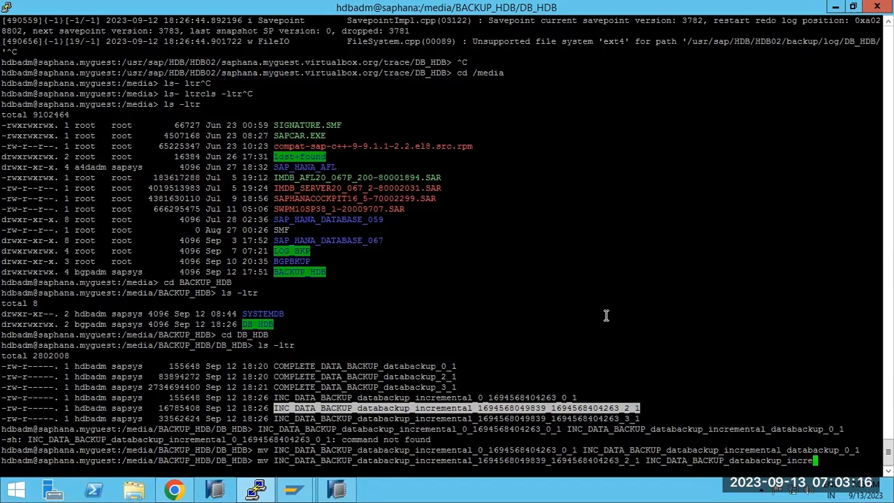
{"action": "type", "text": "mental"}
{"action": "type", "text": "_database"}
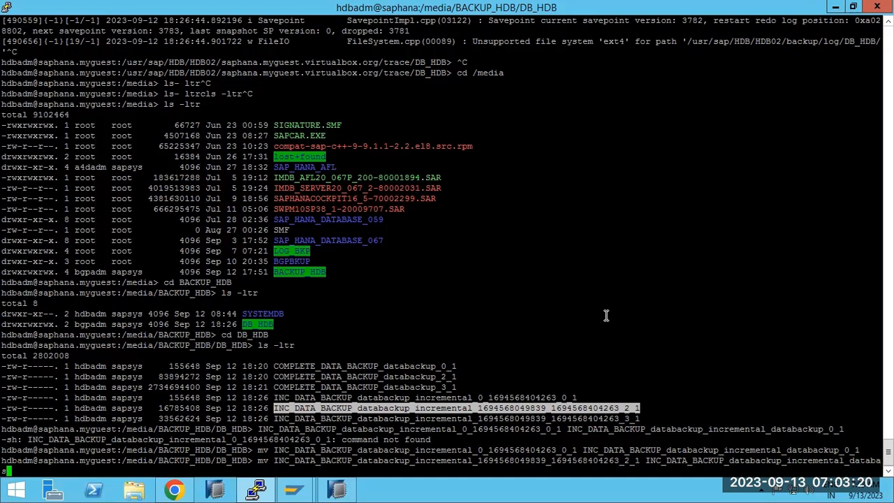
{"action": "key", "text": "BackSpace"}
{"action": "key", "text": "BackSpace"}
{"action": "key", "text": "BackSpace"}
{"action": "key", "text": "BackSpace"}
{"action": "type", "text": "backup_2_1"}
{"action": "key", "text": "Return"}
Rename the _3_1 incremental file to INC_DATA_BACKUP_databackup_incremental_databackup_3_1.
{"action": "type", "text": "mv"}
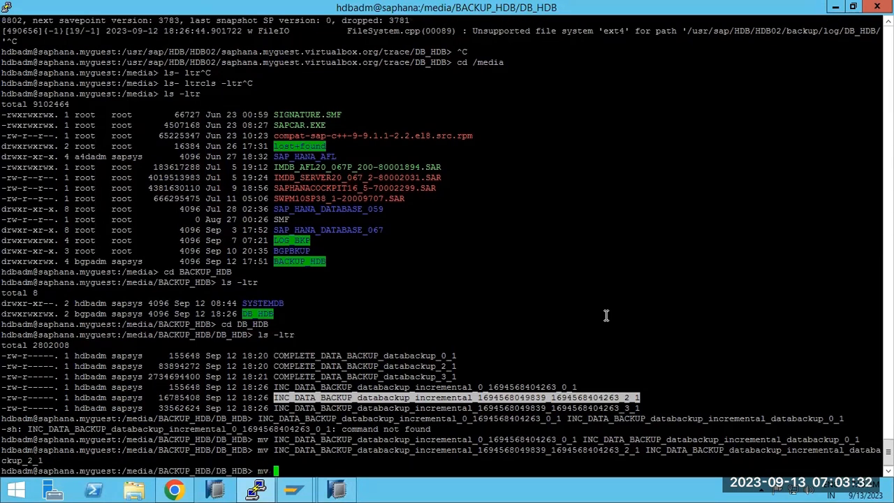
{"action": "double_click", "coordinate": [402, 408]}
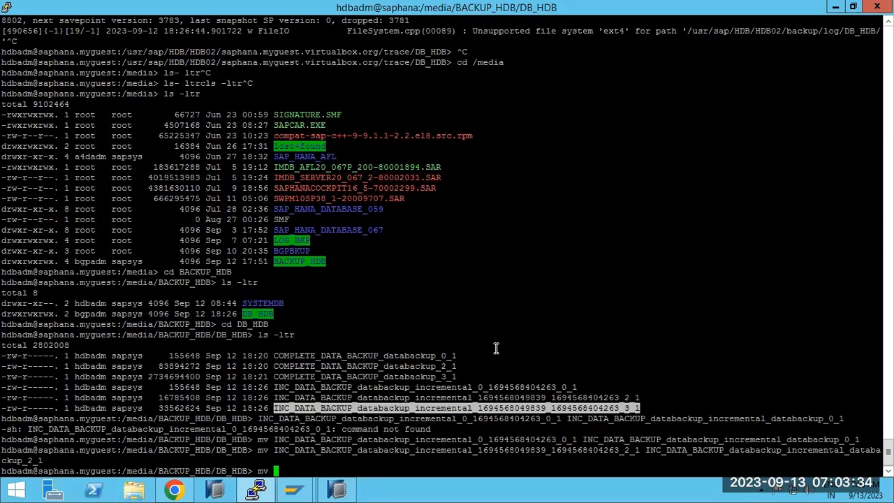
{"action": "right_click", "coordinate": [512, 334]}
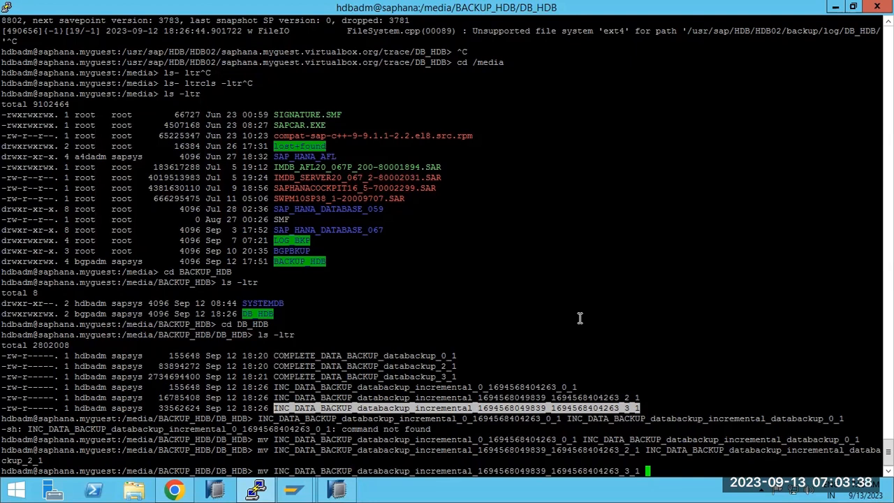
{"action": "right_click", "coordinate": [579, 318]}
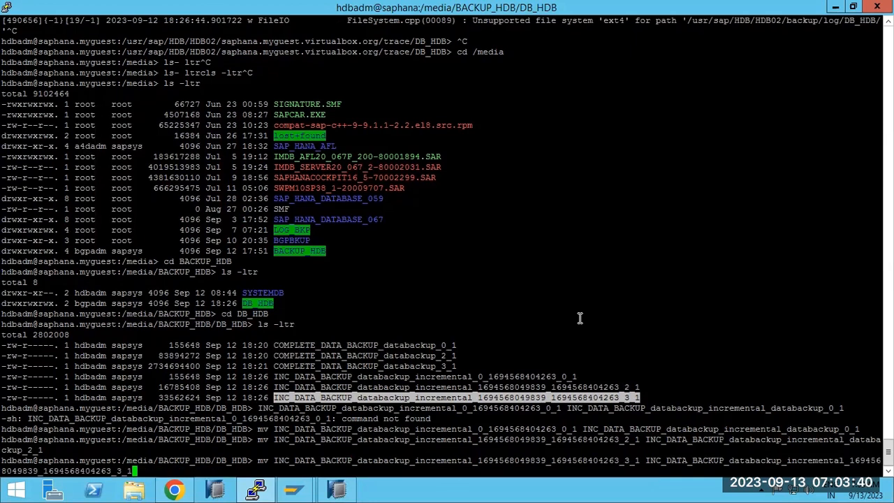
{"action": "key", "text": "BackSpace"}
{"action": "key", "text": "BackSpace"}
{"action": "key", "text": "BackSpace"}
{"action": "key", "text": "BackSpace"}
{"action": "key", "text": "BackSpace"}
{"action": "key", "text": "BackSpace"}
{"action": "key", "text": "BackSpace"}
{"action": "key", "text": "BackSpace"}
{"action": "key", "text": "BackSpace"}
{"action": "key", "text": "BackSpace"}
{"action": "key", "text": "BackSpace"}
{"action": "key", "text": "BackSpace"}
{"action": "key", "text": "BackSpace"}
{"action": "key", "text": "BackSpace"}
{"action": "key", "text": "BackSpace"}
{"action": "key", "text": "BackSpace"}
{"action": "key", "text": "BackSpace"}
{"action": "key", "text": "BackSpace"}
{"action": "key", "text": "BackSpace"}
{"action": "key", "text": "BackSpace"}
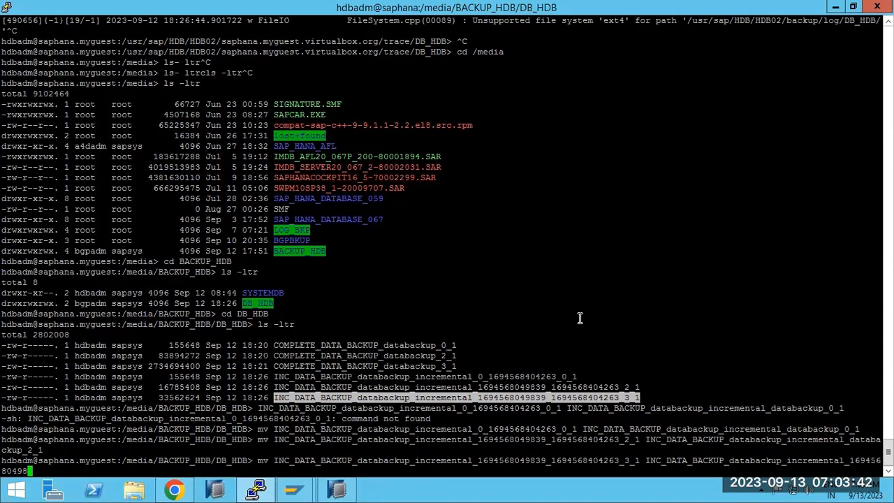
{"action": "key", "text": "BackSpace"}
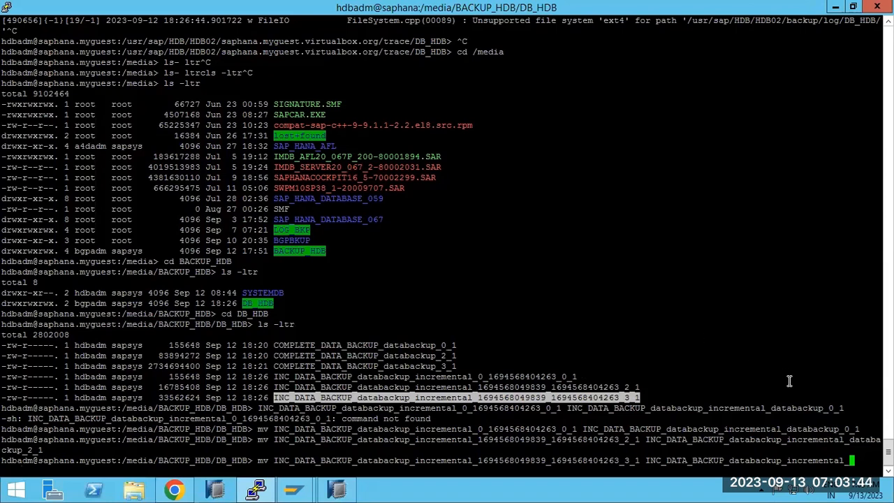
{"action": "left_click_drag", "start_coordinate": [771, 408], "coordinate": [824, 407]}
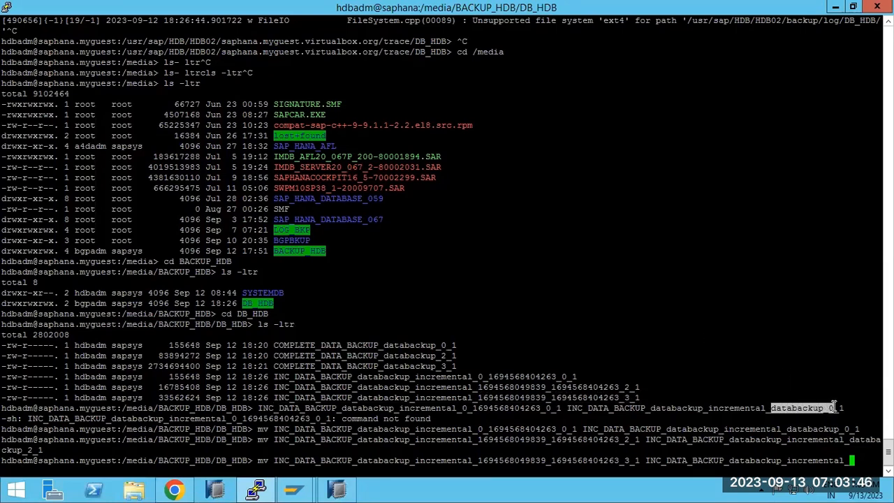
{"action": "right_click", "coordinate": [836, 377]}
{"action": "type", "text": "3"}
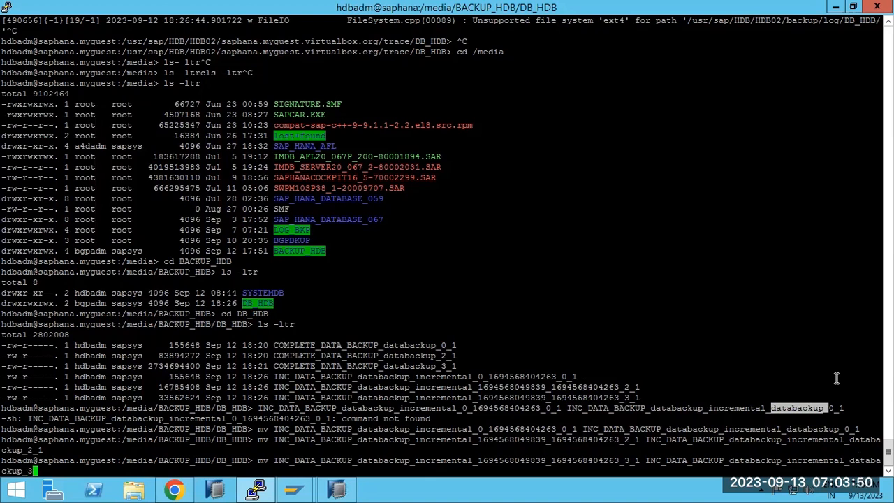
{"action": "type", "text": "_1"}
{"action": "key", "text": "Return"}
List the folder with ls -ltr and copy the INC_DATA_BACKUP_databackup_incremental prefix.
{"action": "type", "text": "ls -ltr"}
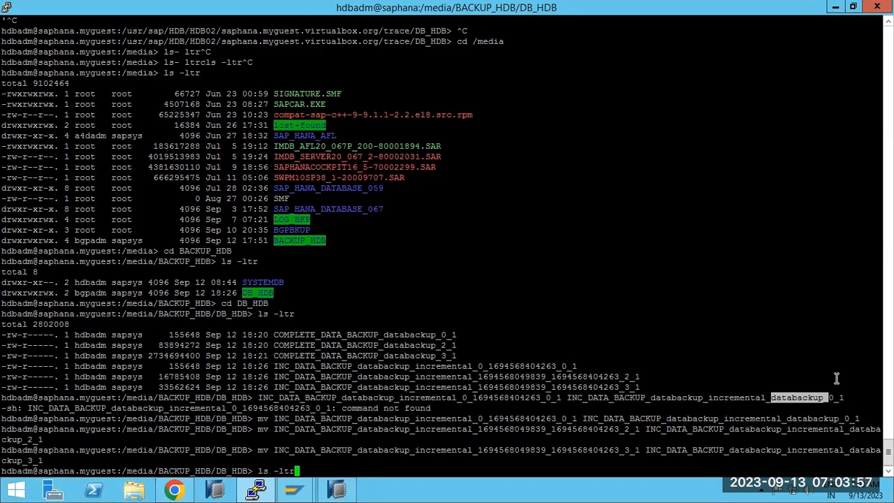
{"action": "key", "text": "Return"}
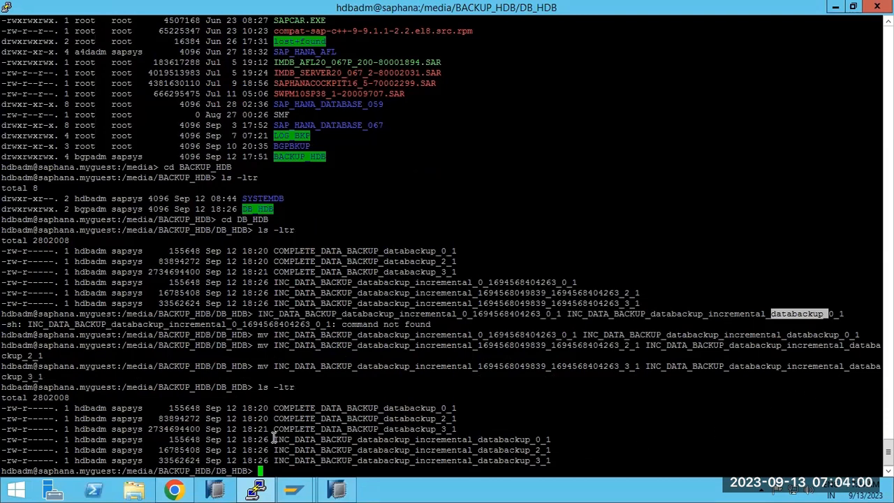
{"action": "left_click_drag", "start_coordinate": [275, 438], "coordinate": [369, 439]}
{"action": "left_click_drag", "start_coordinate": [452, 438], "coordinate": [472, 438]}
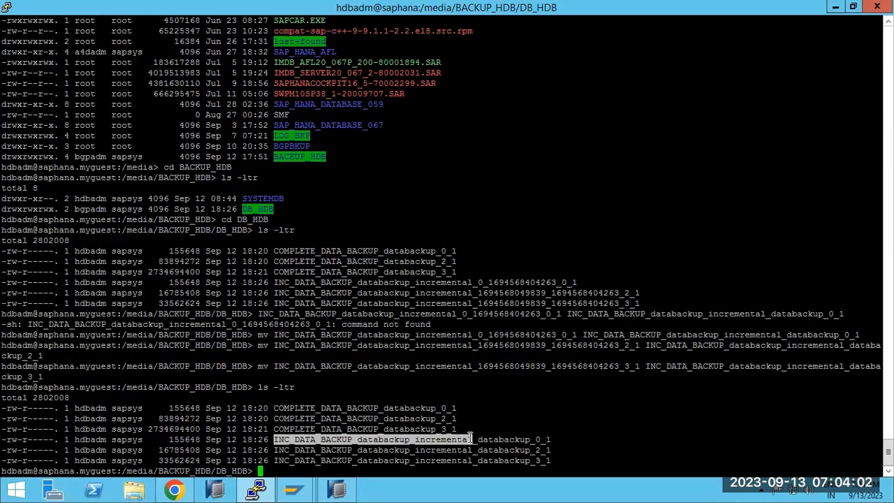
{"action": "left_click", "coordinate": [293, 491]}
Start a new HDB tenant recovery using backup prefix INC_DATA_BACKUP_databackup_incremental and finish it.
{"action": "left_click", "coordinate": [104, 296]}
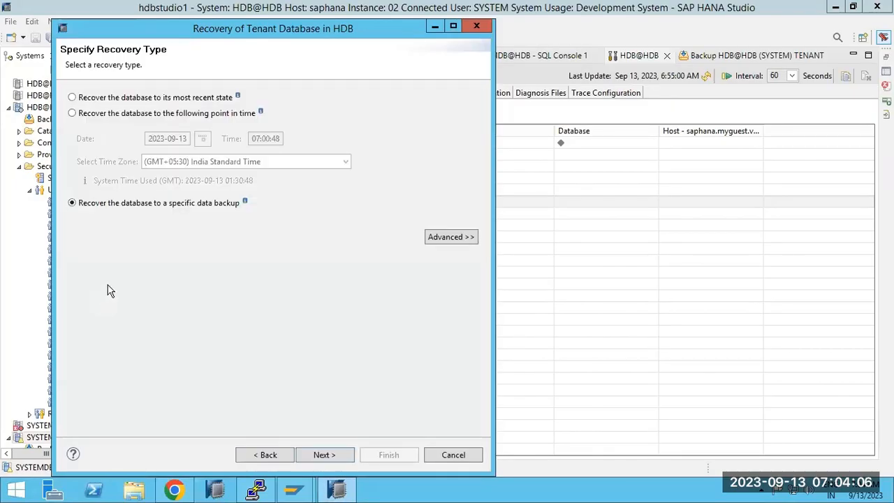
{"action": "left_click", "coordinate": [330, 455]}
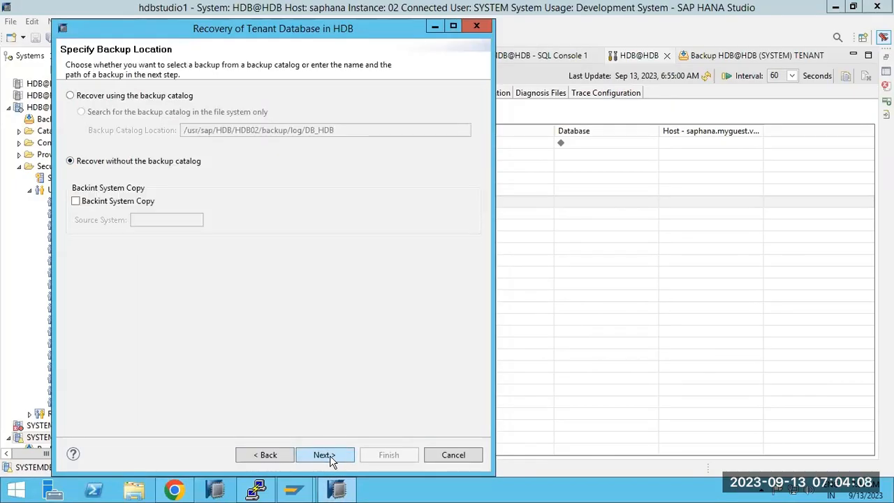
{"action": "left_click", "coordinate": [329, 455]}
{"action": "left_click", "coordinate": [245, 177]}
{"action": "double_click", "coordinate": [244, 177]}
{"action": "type", "text": "INC_DATA_BACKUP_databackup_incremental"}
{"action": "left_click", "coordinate": [315, 452]}
{"action": "left_click", "coordinate": [341, 456]}
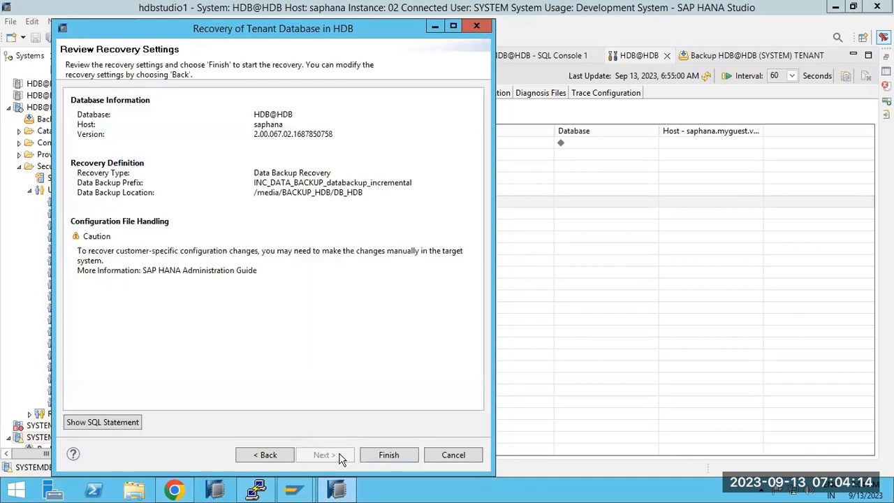
{"action": "left_click", "coordinate": [383, 455]}
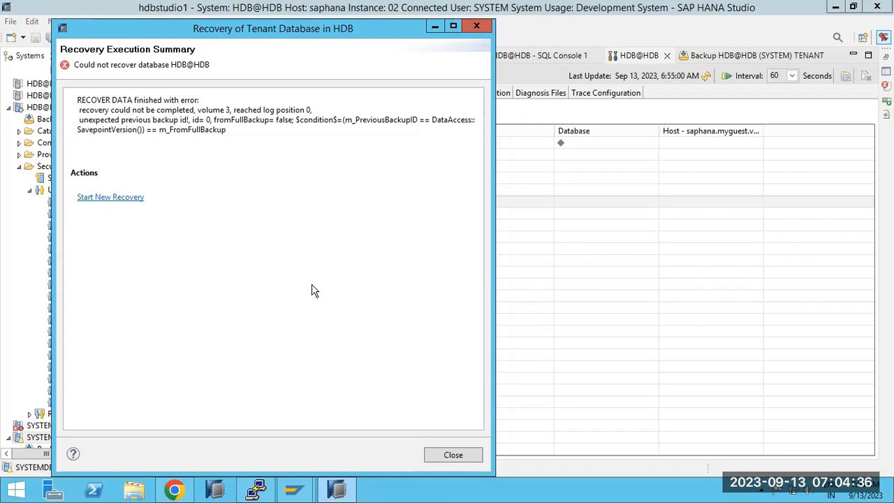
Select the full error text from RECOVER DATA through m_FromFullBackup in the summary.
{"action": "left_click_drag", "start_coordinate": [165, 110], "coordinate": [317, 114]}
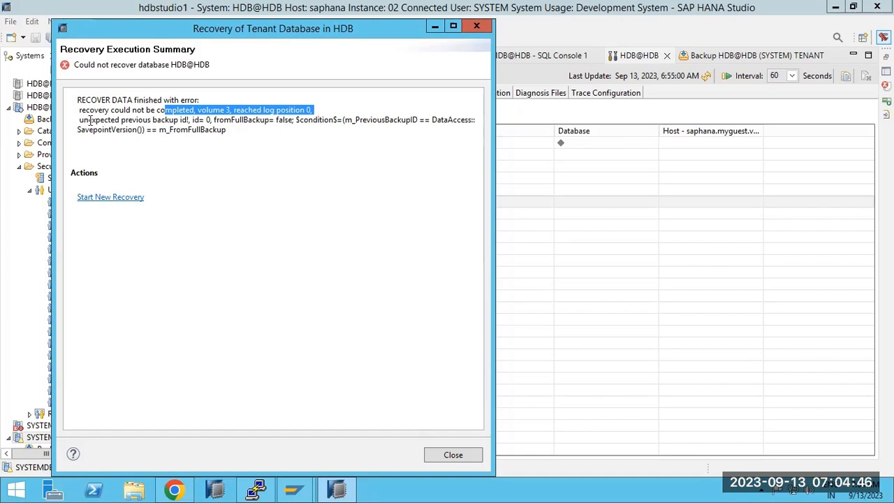
{"action": "left_click", "coordinate": [79, 100]}
{"action": "left_click_drag", "start_coordinate": [79, 100], "coordinate": [248, 145]}
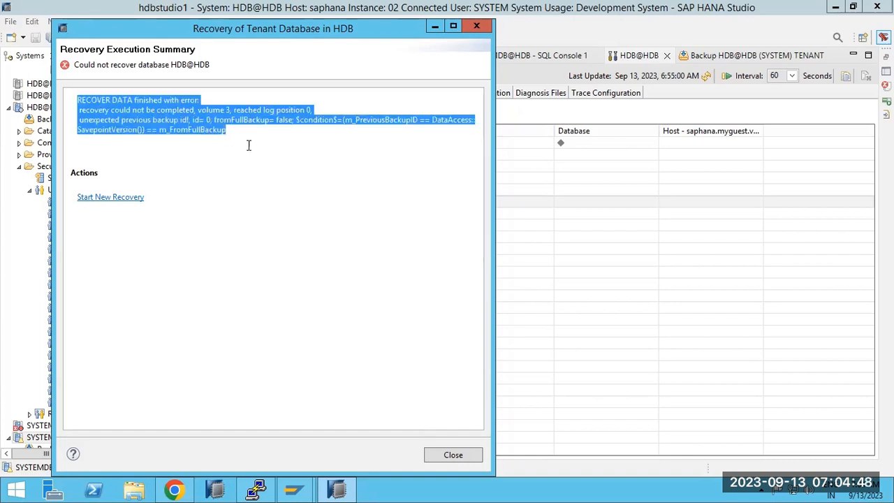
Paste the RECOVER DATA error after the existing Notepad notes, then restore the remote session.
{"action": "mouse_move", "coordinate": [609, 6]}
{"action": "left_click", "coordinate": [579, 9]}
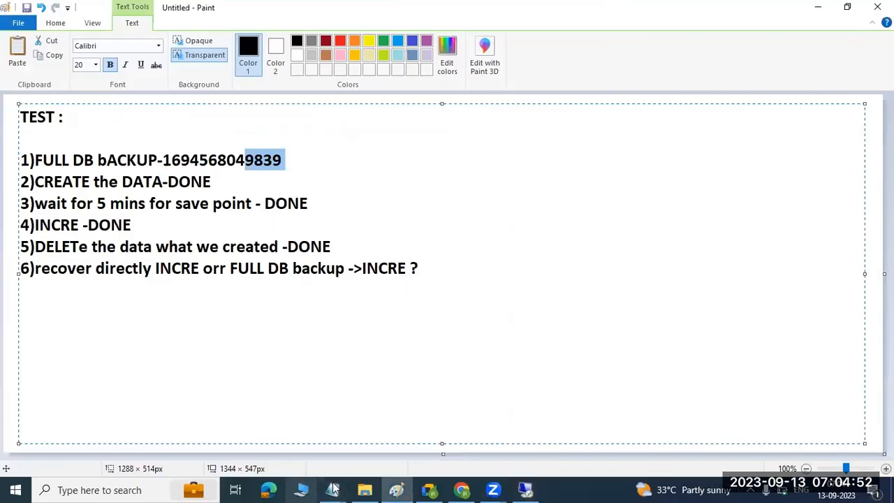
{"action": "left_click", "coordinate": [353, 489]}
{"action": "mouse_move", "coordinate": [332, 489]}
{"action": "left_click", "coordinate": [139, 439]}
{"action": "left_click", "coordinate": [219, 384]}
{"action": "type", "text": "RECOVER DATA finished with error:  recovery could not be completed, volume 3, reached log position 0,  unexpected previous backup id!, id= 0, fromFullBackup= false; $condition$=(m_PreviousBackupID == DataAccess:: SavepointVersion()) == m_FromFullBackup"}
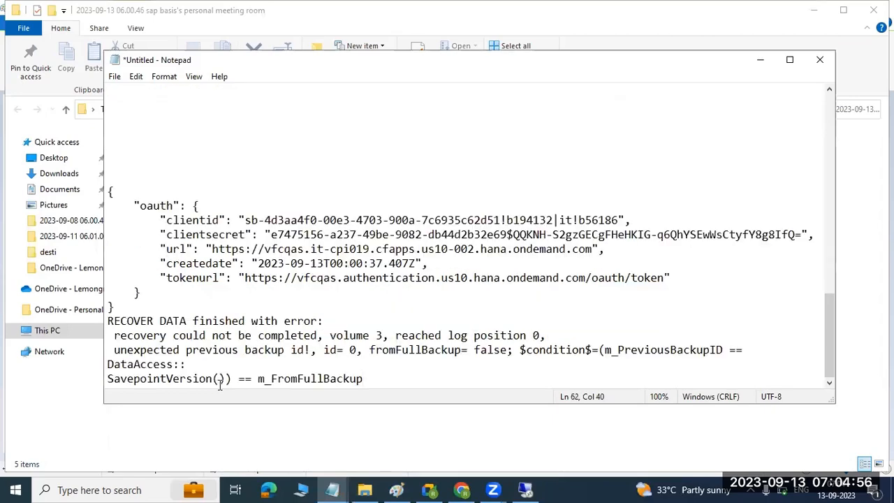
{"action": "left_click", "coordinate": [523, 488]}
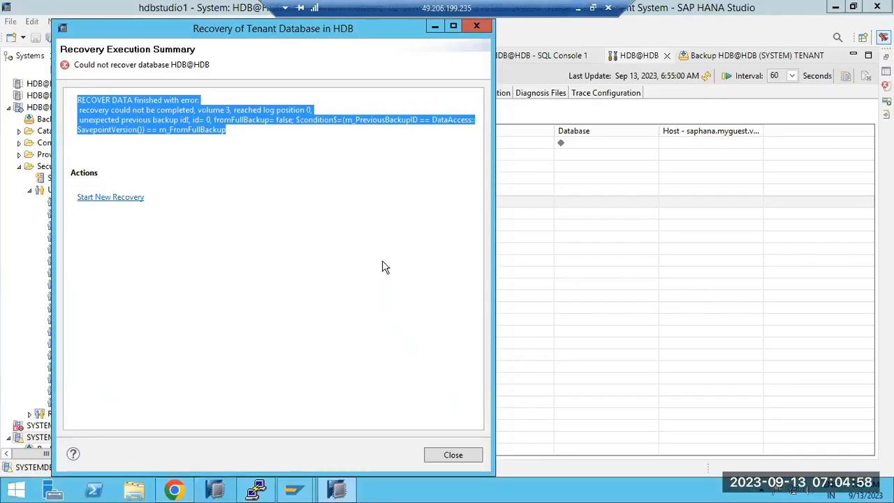